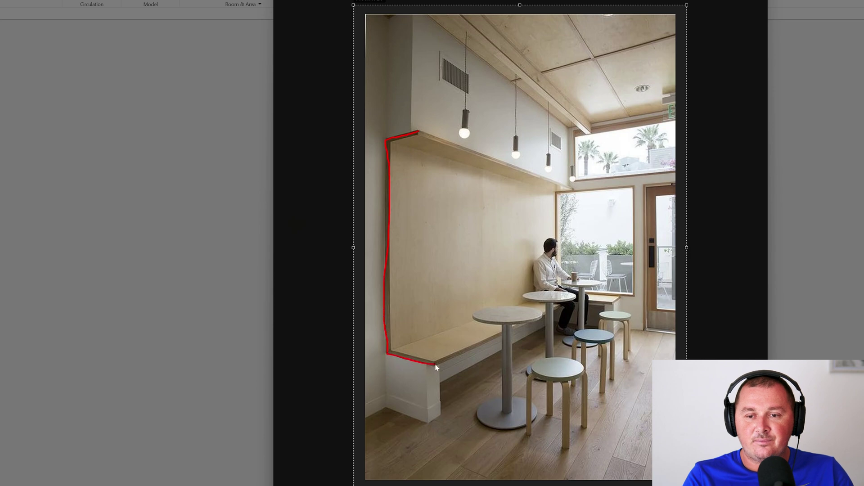
Switch from the reference photo to Revit and create a new family from the Metric Profile.rft template
{"action": "key", "text": "Escape"}
{"action": "left_click", "coordinate": [731, 34]}
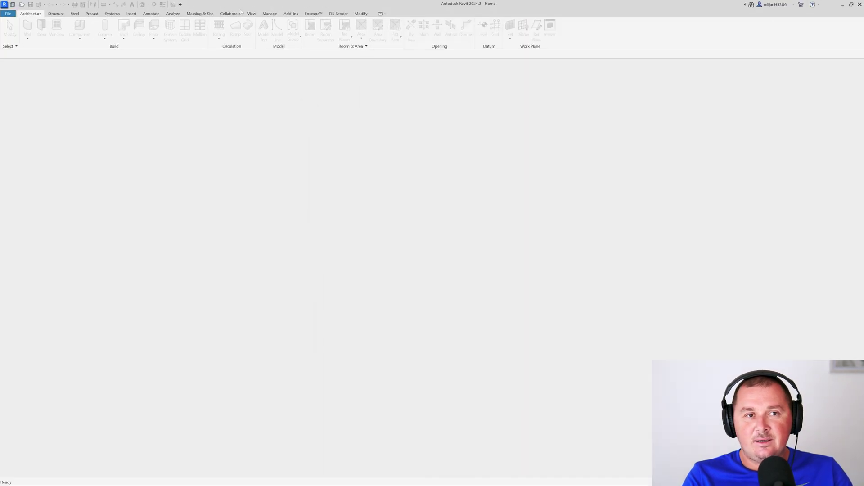
{"action": "left_click", "coordinate": [8, 15]}
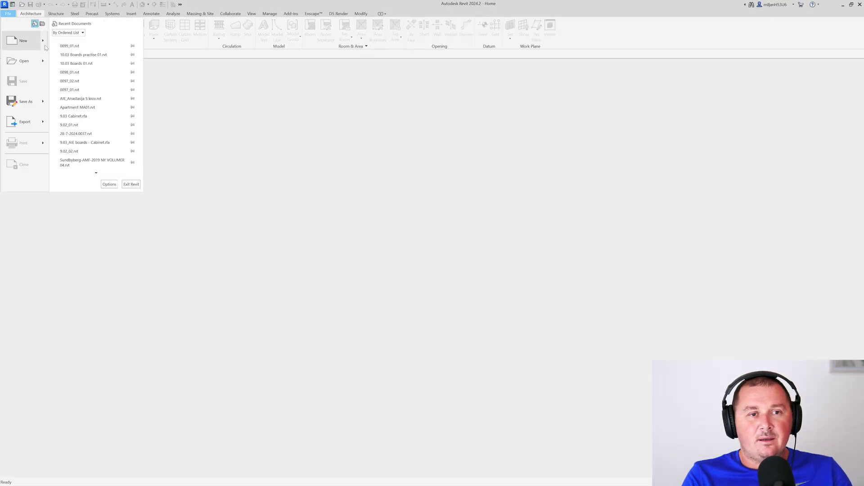
{"action": "mouse_move", "coordinate": [47, 45]}
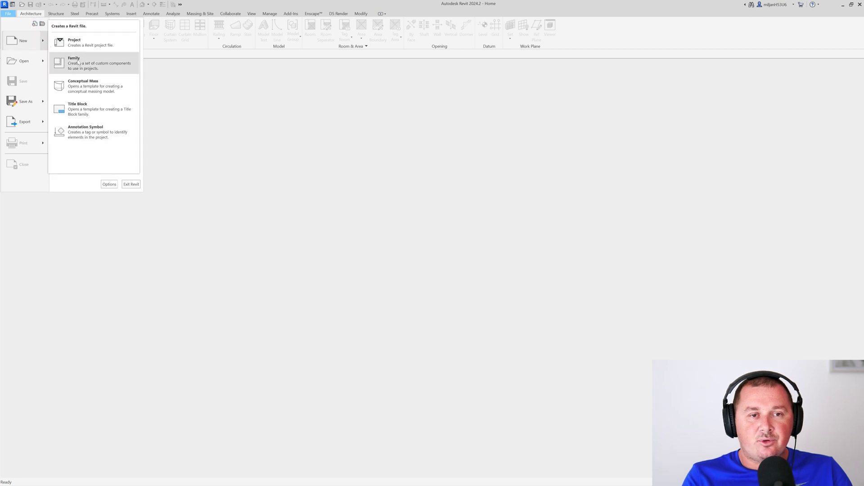
{"action": "left_click", "coordinate": [78, 63]}
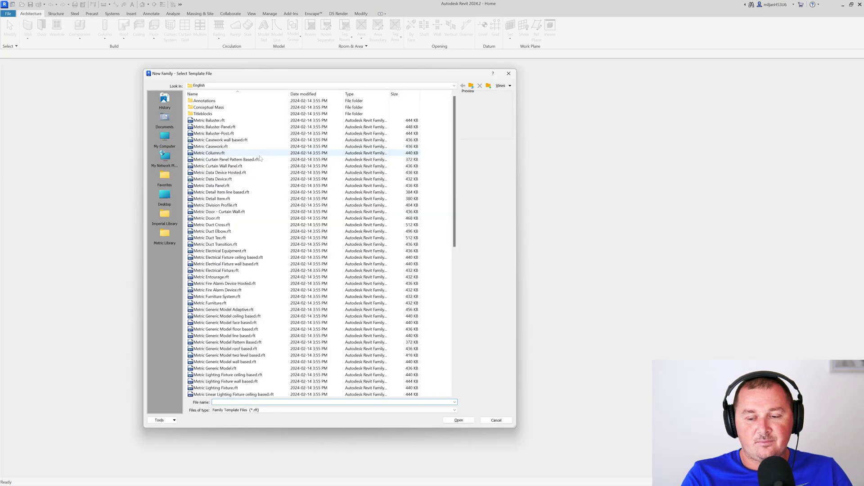
{"action": "scroll", "coordinate": [236, 283], "scroll_direction": "down", "scroll_amount": 10}
{"action": "scroll", "coordinate": [235, 283], "scroll_direction": "down", "scroll_amount": 5}
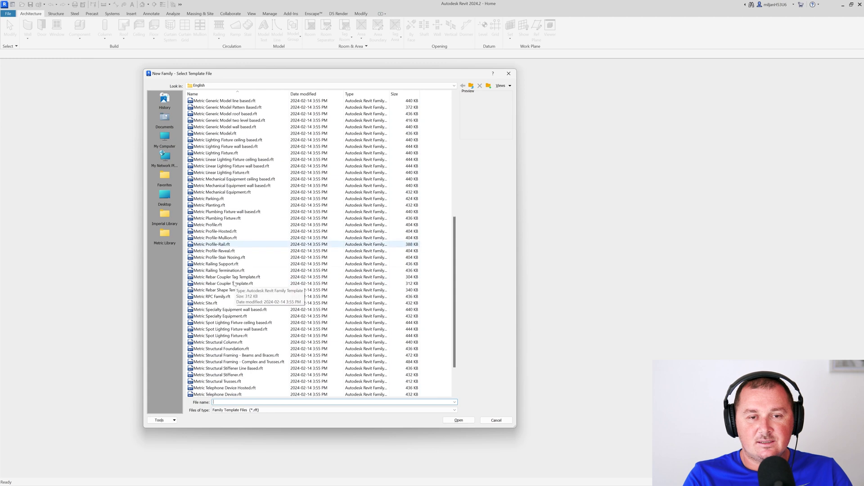
{"action": "left_click", "coordinate": [200, 225]}
{"action": "left_click", "coordinate": [459, 421]}
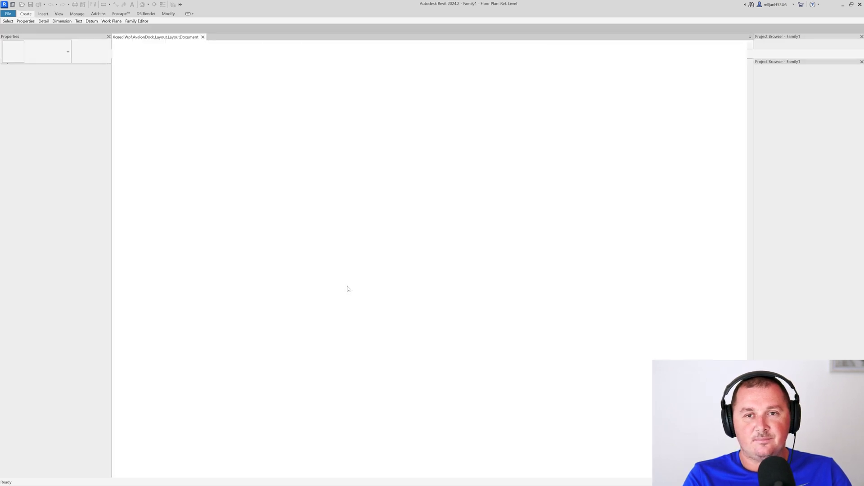
{"action": "middle_click_drag", "start_coordinate": [459, 288], "coordinate": [448, 288]}
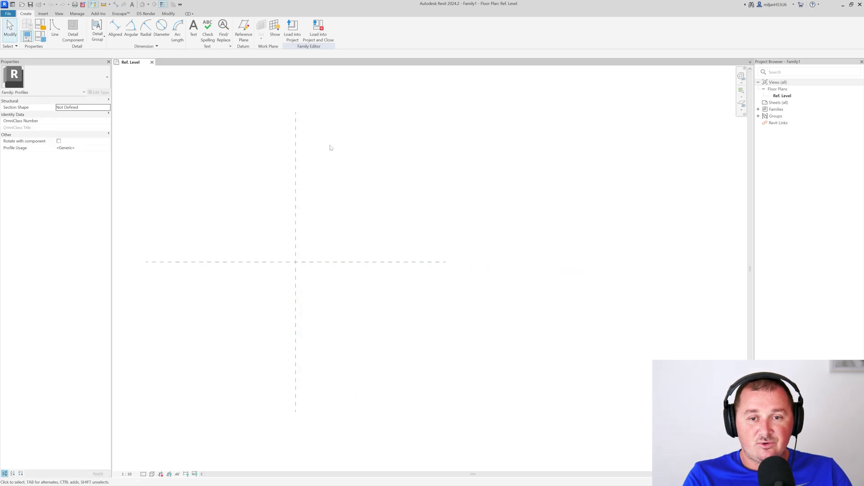
{"action": "middle_click_drag", "start_coordinate": [325, 228], "coordinate": [307, 230]}
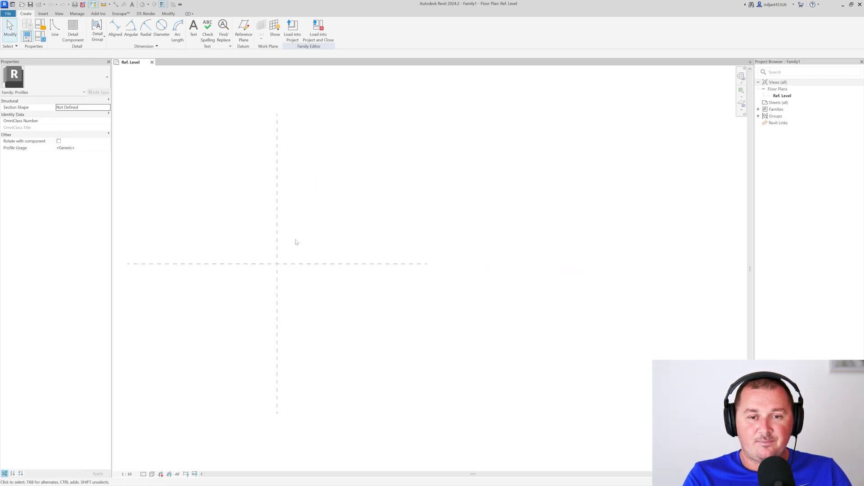
Switch to the reference photo, capture it, and mark the bench niche's back, seat, top and front edges with red guide lines
{"action": "key", "text": "alt+Tab"}
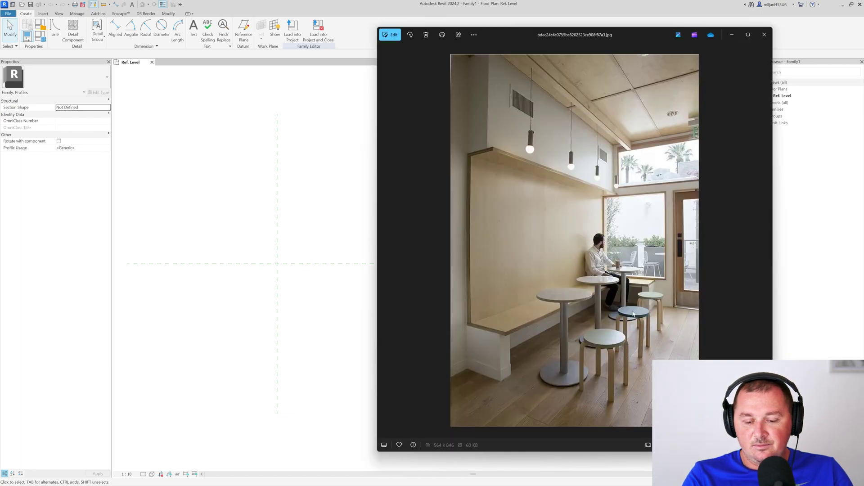
{"action": "key", "text": "Print"}
{"action": "left_click_drag", "start_coordinate": [440, 50], "coordinate": [731, 429]}
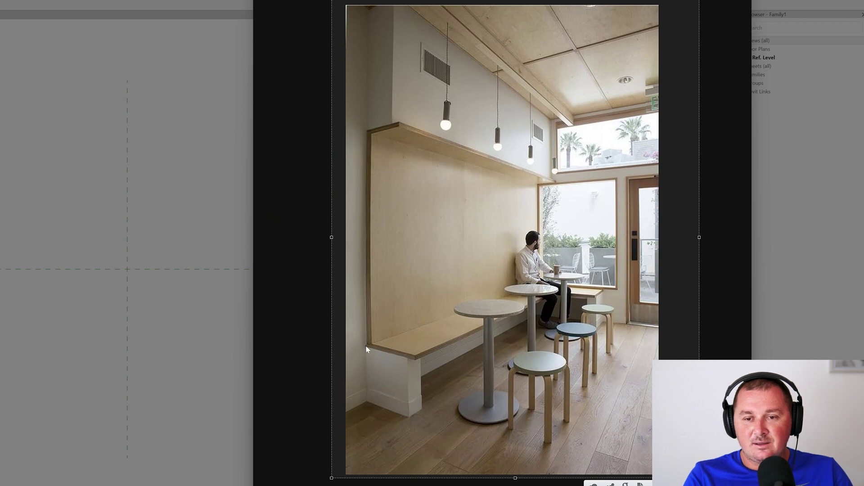
{"action": "left_click_drag", "start_coordinate": [366, 349], "coordinate": [368, 323]}
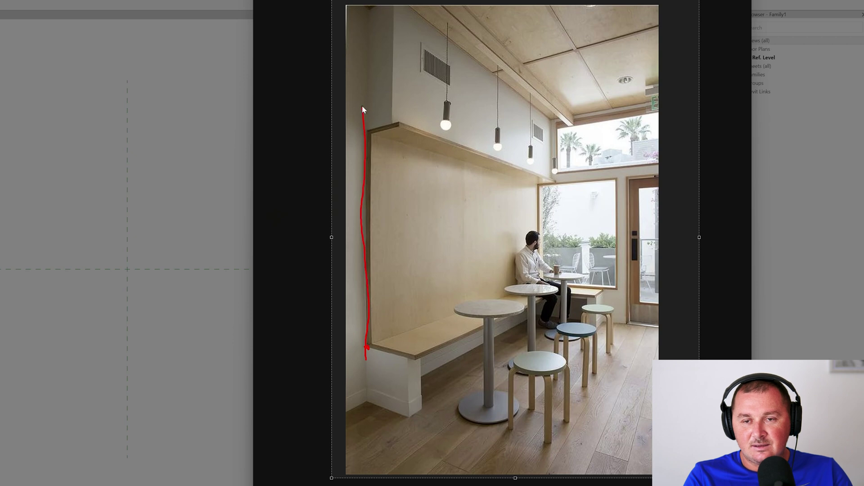
{"action": "left_click_drag", "start_coordinate": [340, 337], "coordinate": [344, 341]}
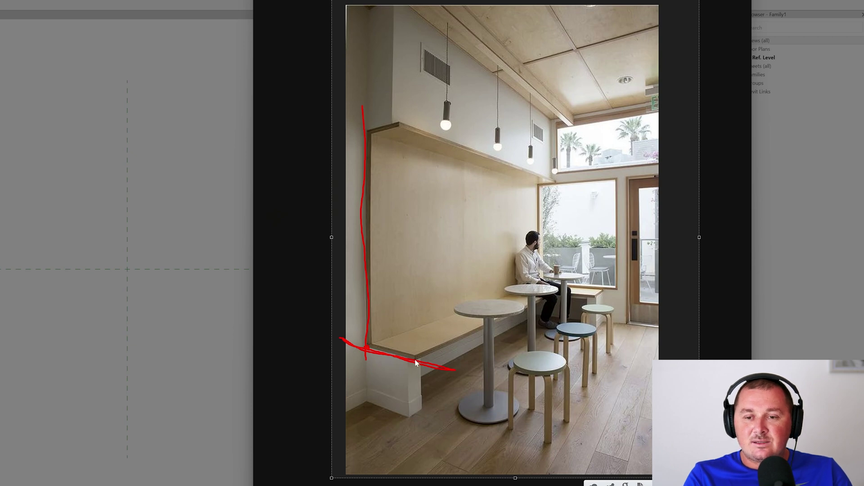
{"action": "left_click_drag", "start_coordinate": [418, 379], "coordinate": [419, 381]}
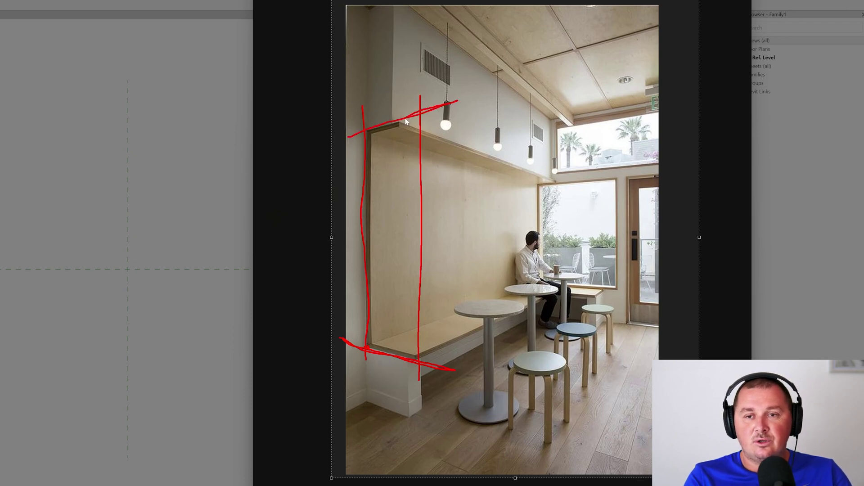
Mark the niche's width with a W and its height on the captured photo, and return to the profile family
{"action": "left_click_drag", "start_coordinate": [367, 92], "coordinate": [417, 81]}
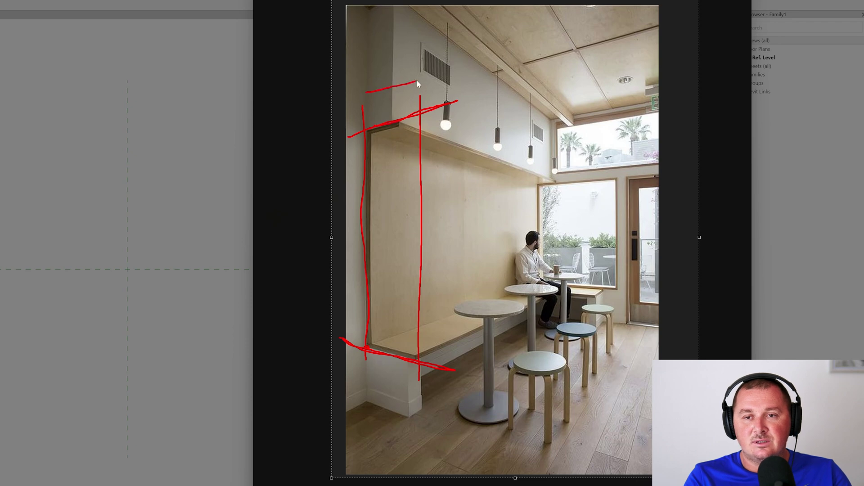
{"action": "left_click_drag", "start_coordinate": [372, 64], "coordinate": [398, 63]}
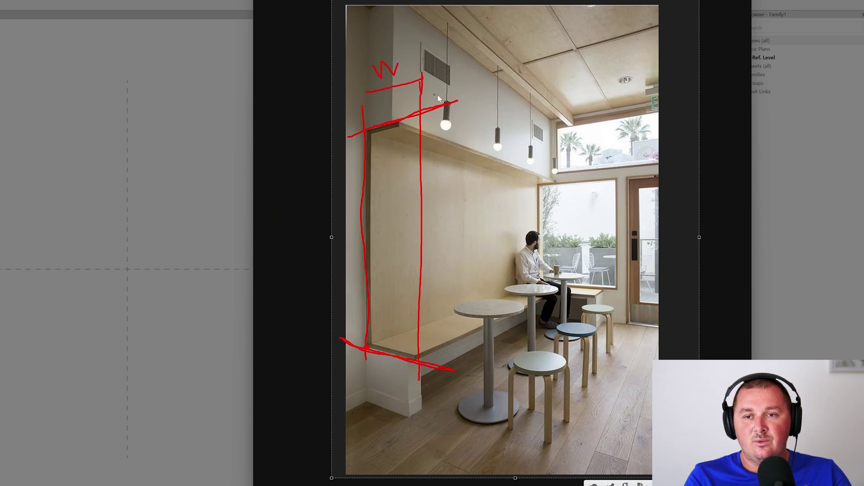
{"action": "left_click", "coordinate": [474, 99]}
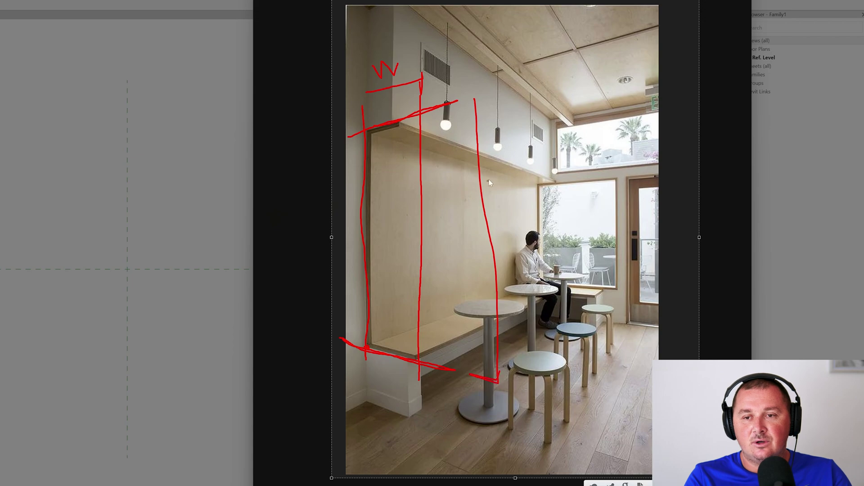
{"action": "mouse_move", "coordinate": [494, 178]}
{"action": "left_mouse_down"}
{"action": "mouse_move", "coordinate": [497, 228]}
{"action": "mouse_move", "coordinate": [512, 211]}
{"action": "left_mouse_up"}
{"action": "left_click_drag", "start_coordinate": [510, 188], "coordinate": [510, 231]}
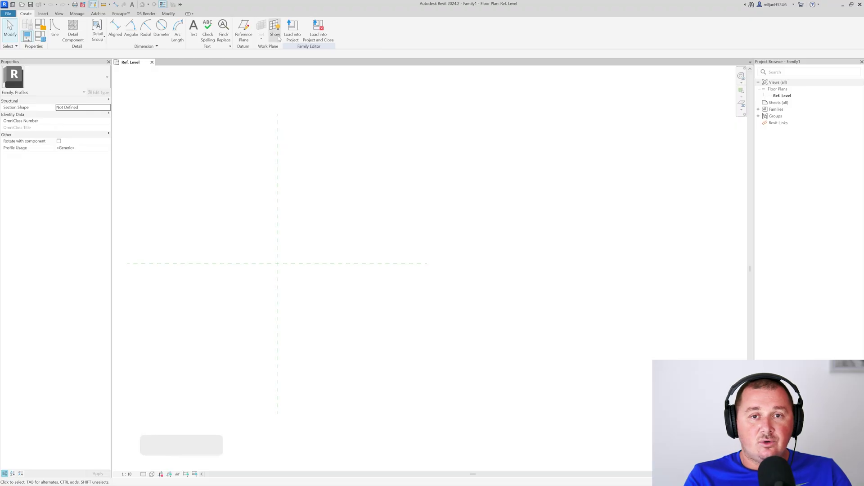
Draw a vertical reference plane about 234 mm right of the centre plane and a horizontal one about 965 mm above the centre
{"action": "left_click", "coordinate": [248, 35]}
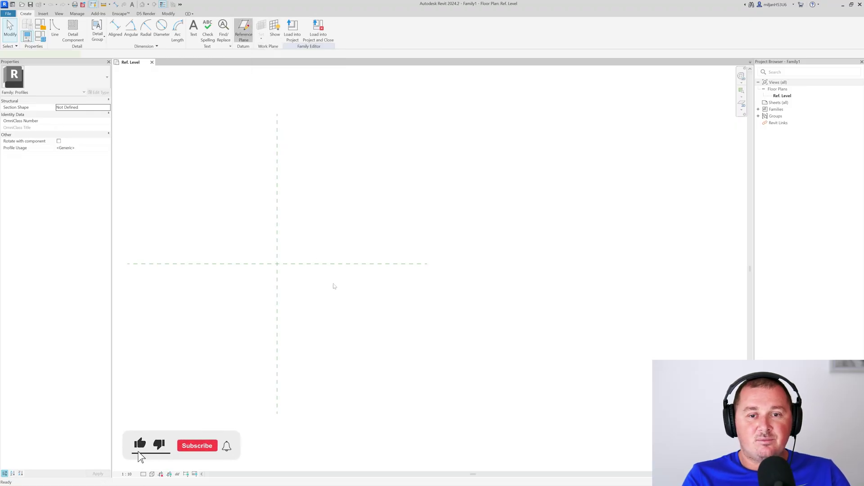
{"action": "scroll", "coordinate": [391, 351], "scroll_direction": "down", "scroll_amount": 4}
{"action": "left_click", "coordinate": [369, 198]}
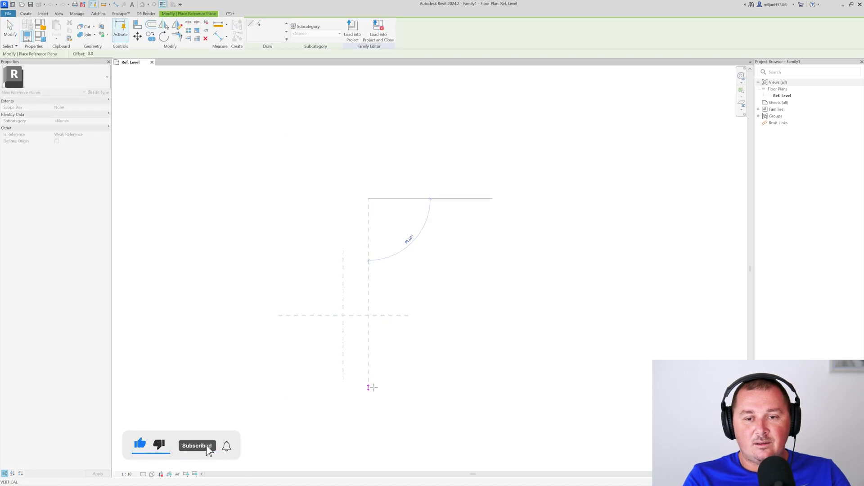
{"action": "left_click", "coordinate": [368, 387]}
{"action": "left_click", "coordinate": [300, 211]}
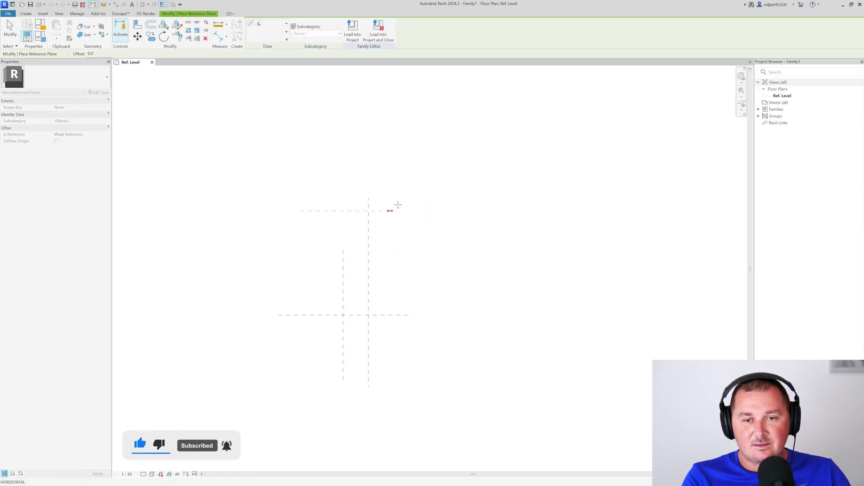
{"action": "left_click", "coordinate": [433, 211]}
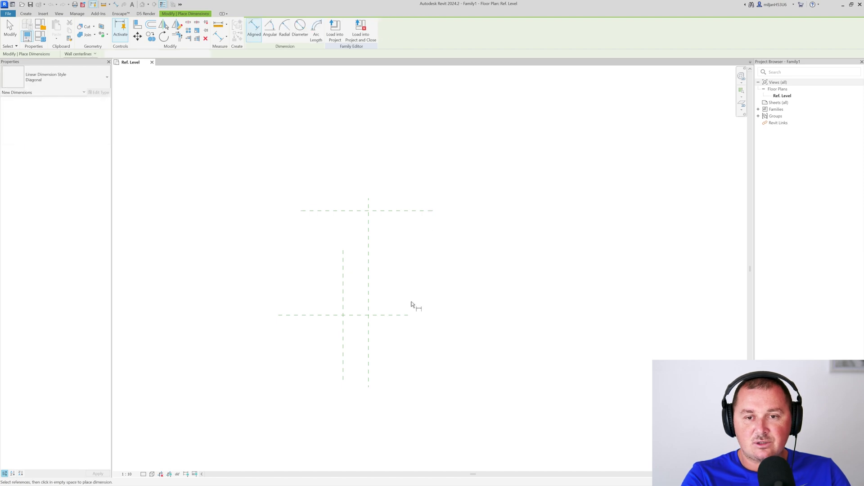
Add aligned dimensions between the two vertical reference planes and between the two horizontal reference planes
{"action": "key", "text": "d"}
{"action": "key", "text": "i"}
{"action": "left_click", "coordinate": [343, 358]}
{"action": "left_click", "coordinate": [368, 359]}
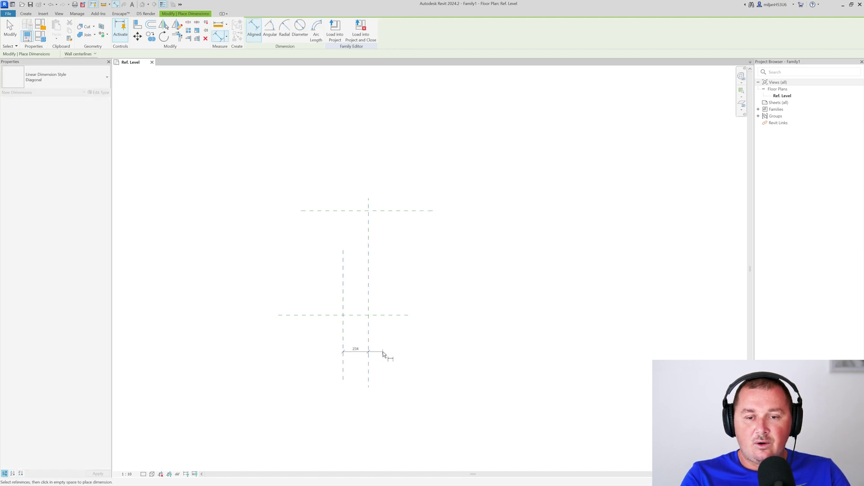
{"action": "left_click", "coordinate": [388, 374]}
{"action": "left_click", "coordinate": [323, 315]}
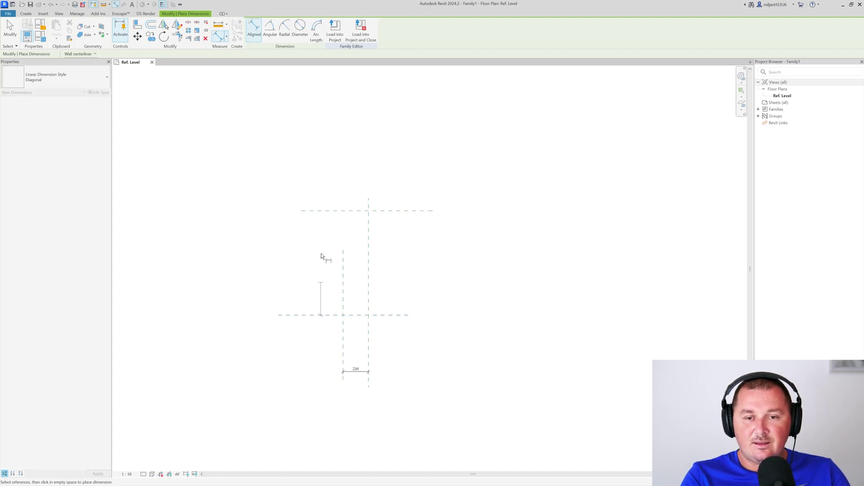
{"action": "left_click", "coordinate": [326, 210]}
{"action": "left_click", "coordinate": [270, 229]}
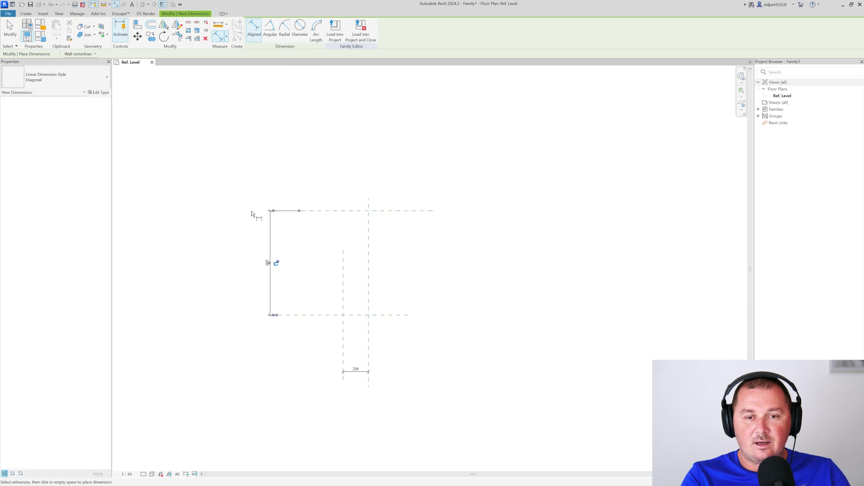
{"action": "key", "text": "Escape"}
{"action": "key", "text": "Escape"}
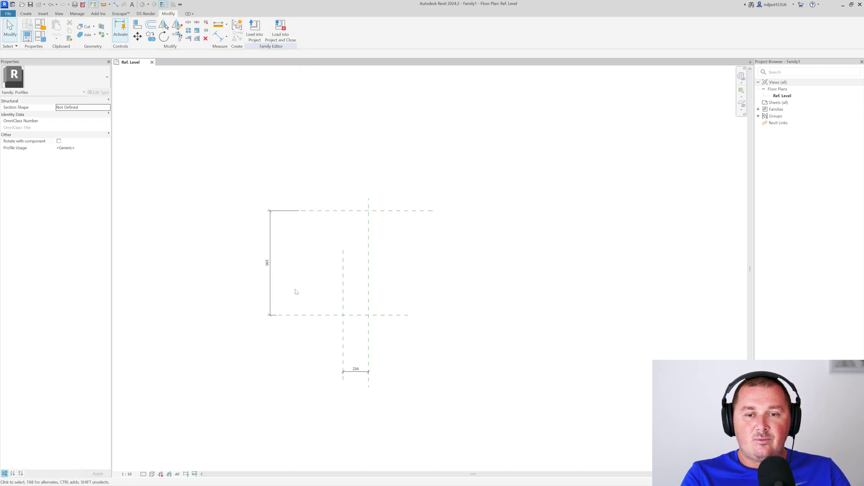
Label the vertical dimension with a new type parameter named Height and the horizontal dimension with one named Width
{"action": "left_click", "coordinate": [273, 270]}
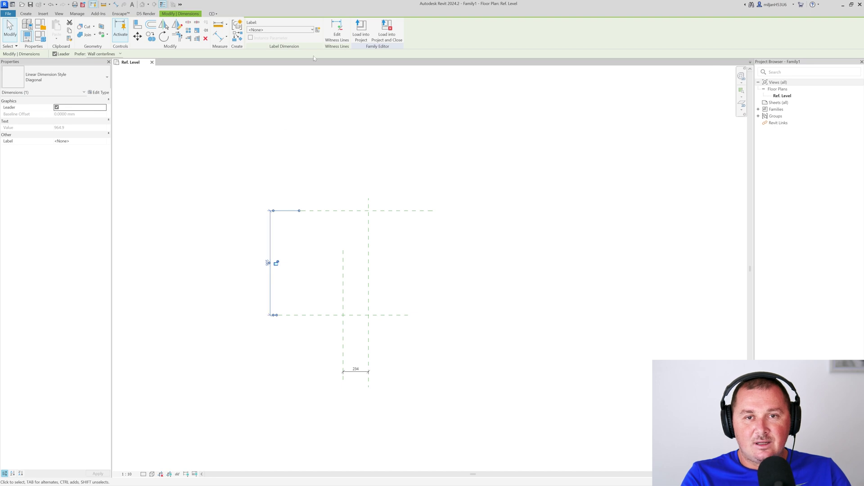
{"action": "left_click", "coordinate": [317, 30]}
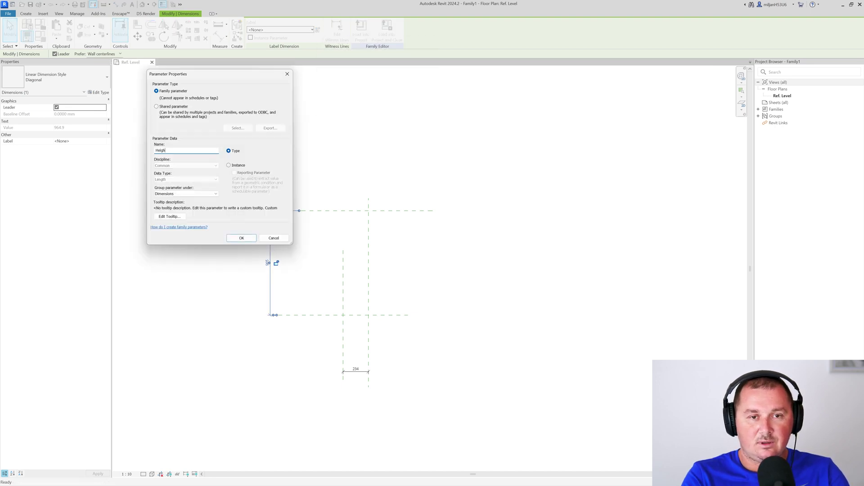
{"action": "key", "text": "Return"}
{"action": "left_click", "coordinate": [356, 371]}
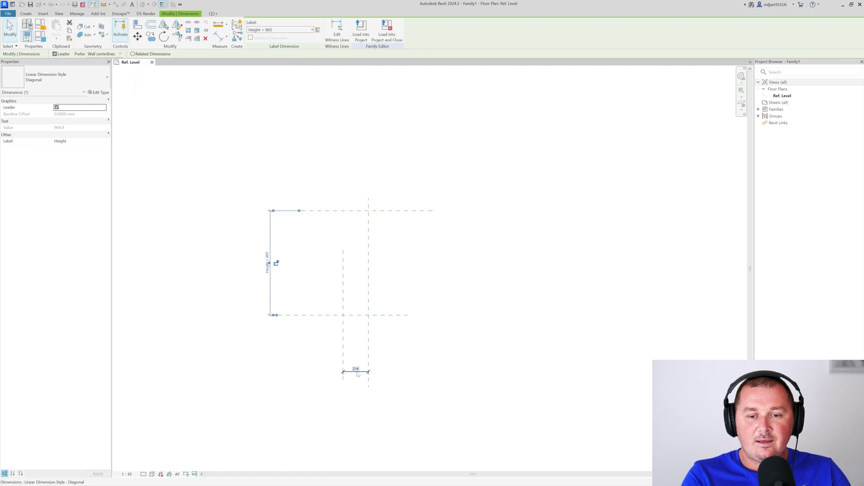
{"action": "left_click", "coordinate": [318, 30]}
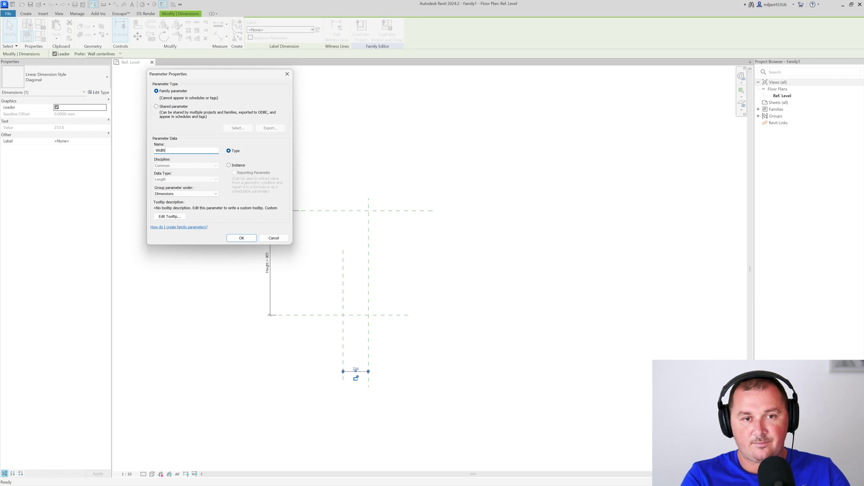
{"action": "left_click", "coordinate": [242, 238]}
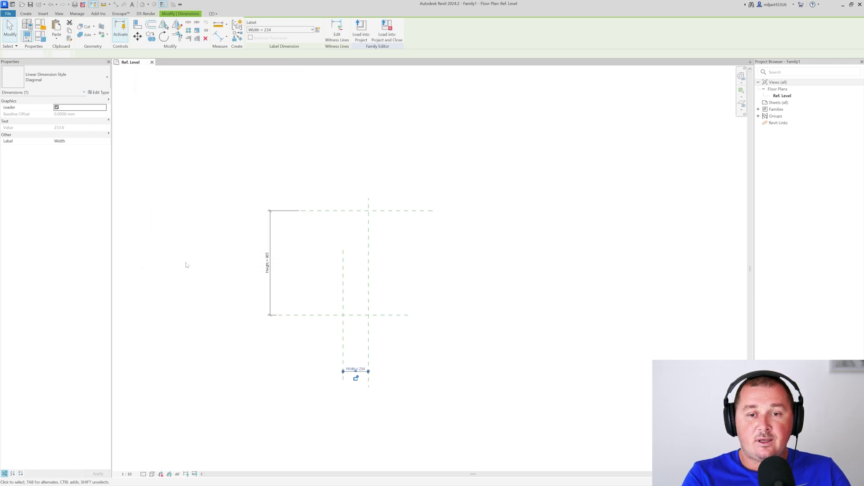
Set the family's Height parameter to 1500 mm and its Width parameter to 600 mm
{"action": "scroll", "coordinate": [186, 265], "scroll_direction": "down", "scroll_amount": 7}
{"action": "scroll", "coordinate": [307, 251], "scroll_direction": "up", "scroll_amount": 8}
{"action": "scroll", "coordinate": [306, 252], "scroll_direction": "down", "scroll_amount": 8}
{"action": "scroll", "coordinate": [261, 281], "scroll_direction": "up", "scroll_amount": 7}
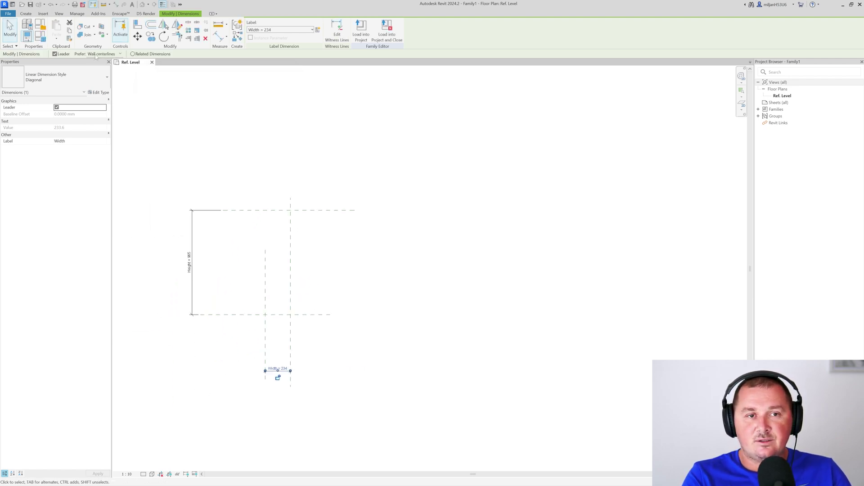
{"action": "left_click", "coordinate": [41, 39]}
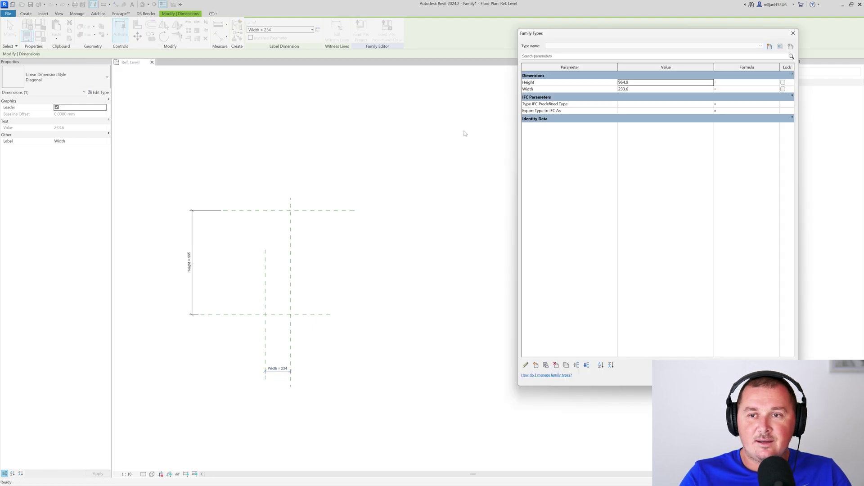
{"action": "left_click", "coordinate": [652, 83]}
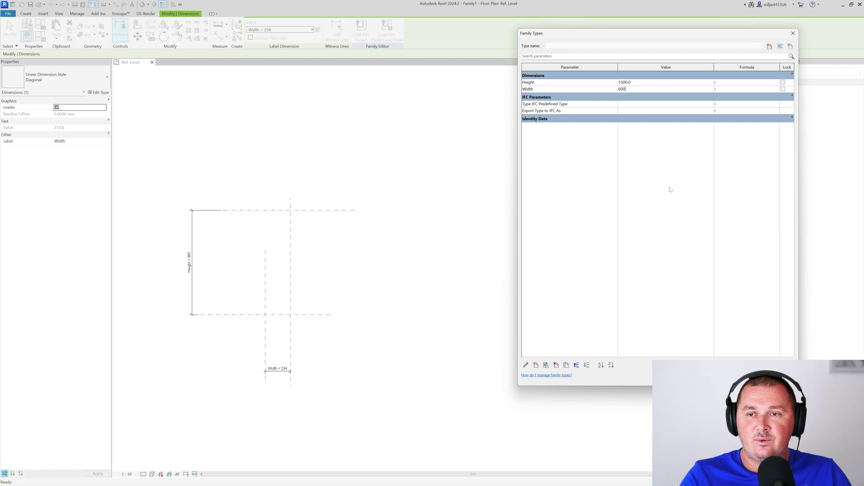
{"action": "key", "text": "Return"}
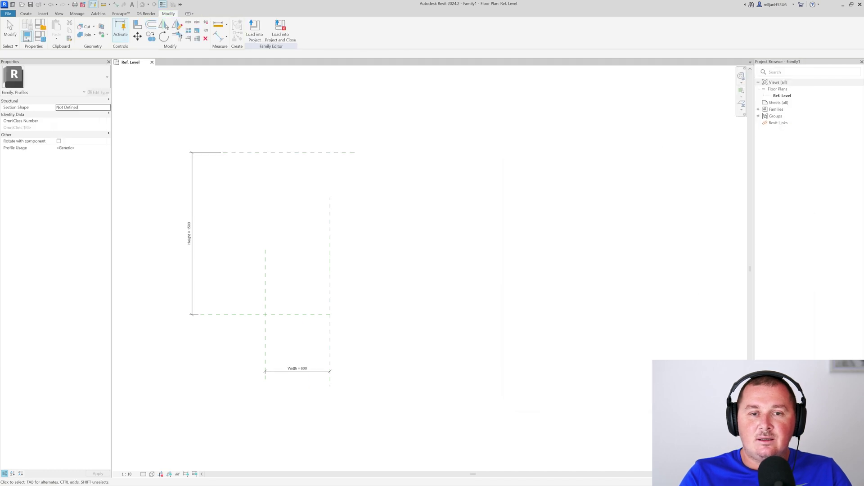
{"action": "middle_click_drag", "start_coordinate": [367, 324], "coordinate": [373, 333]}
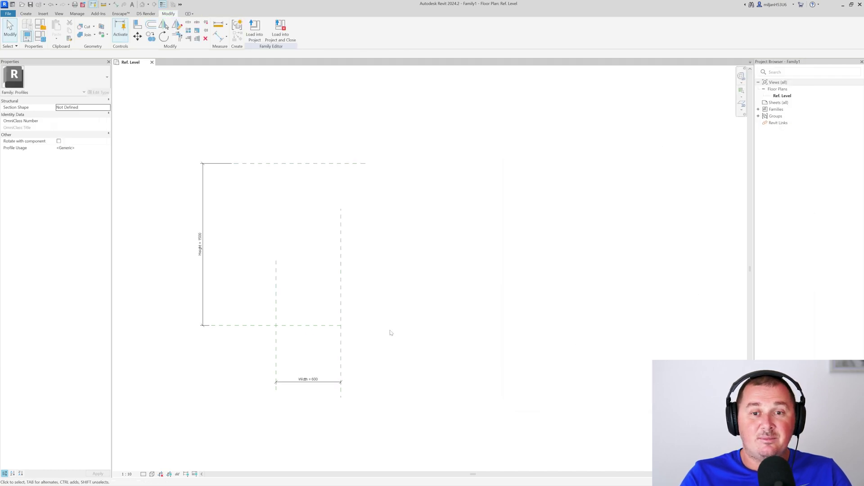
Create profile lines by picking the two horizontal and two vertical reference planes, locking each line to its plane
{"action": "scroll", "coordinate": [238, 301], "scroll_direction": "down", "scroll_amount": 1}
{"action": "left_click", "coordinate": [26, 13]}
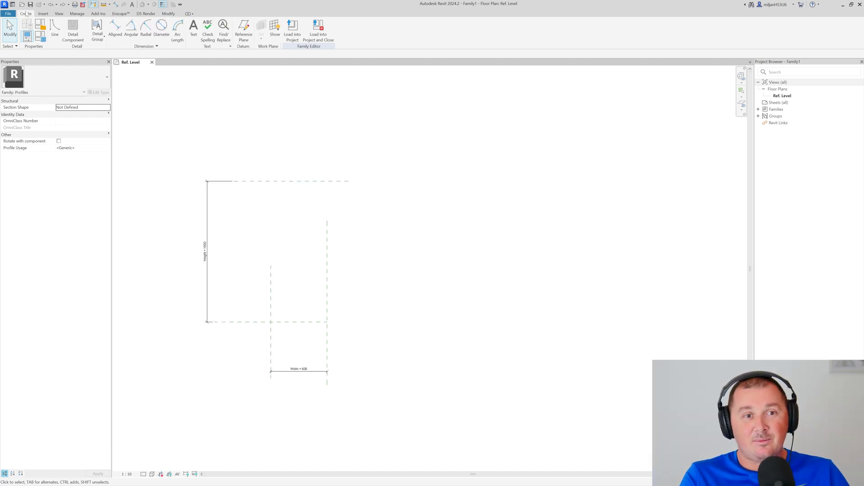
{"action": "left_click", "coordinate": [53, 31]}
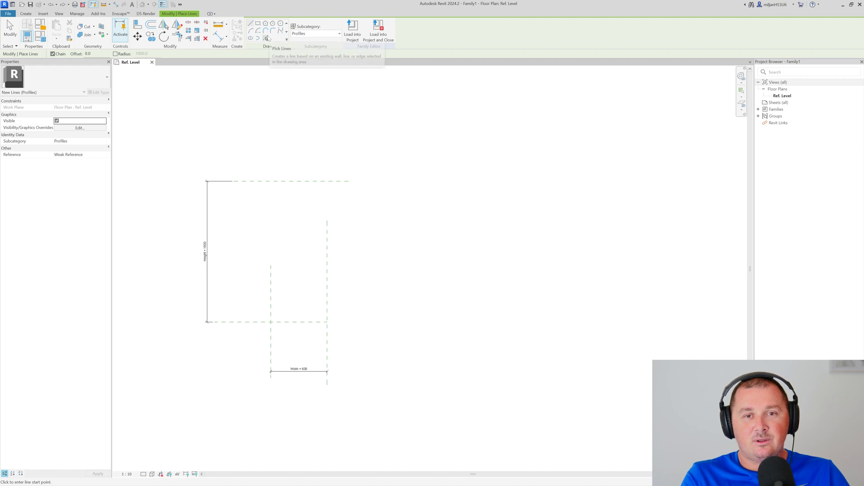
{"action": "left_click", "coordinate": [266, 38]}
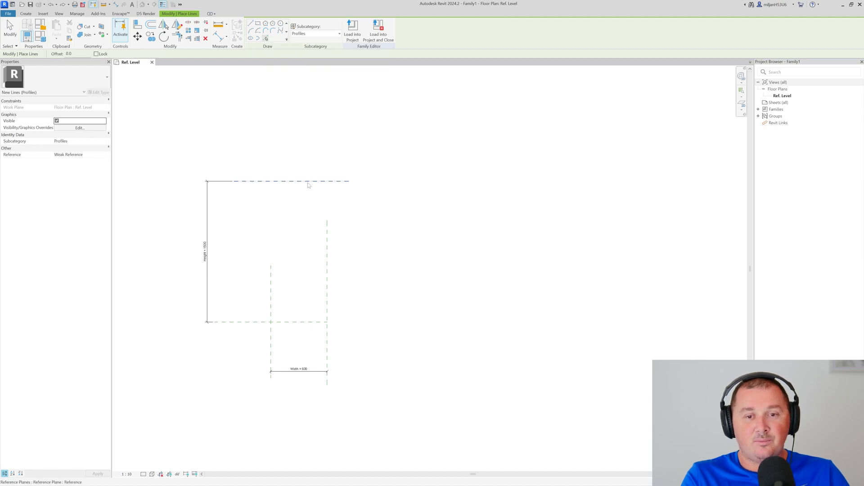
{"action": "left_click", "coordinate": [271, 280]}
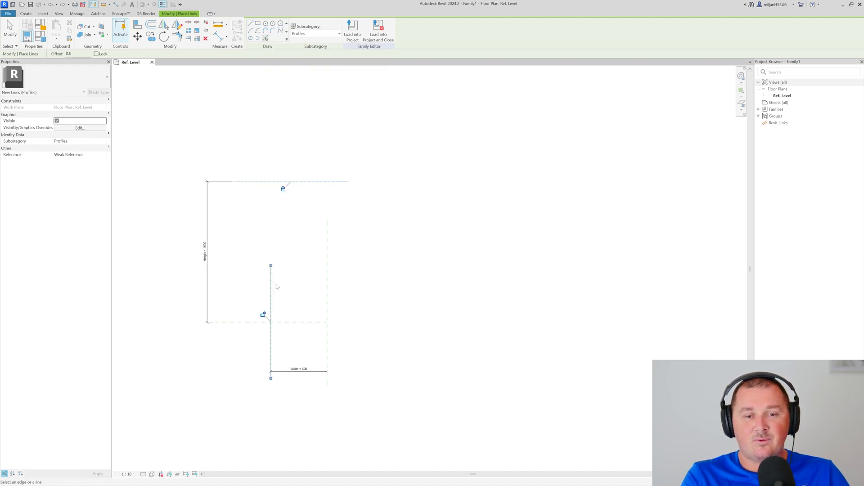
{"action": "left_click", "coordinate": [276, 321]}
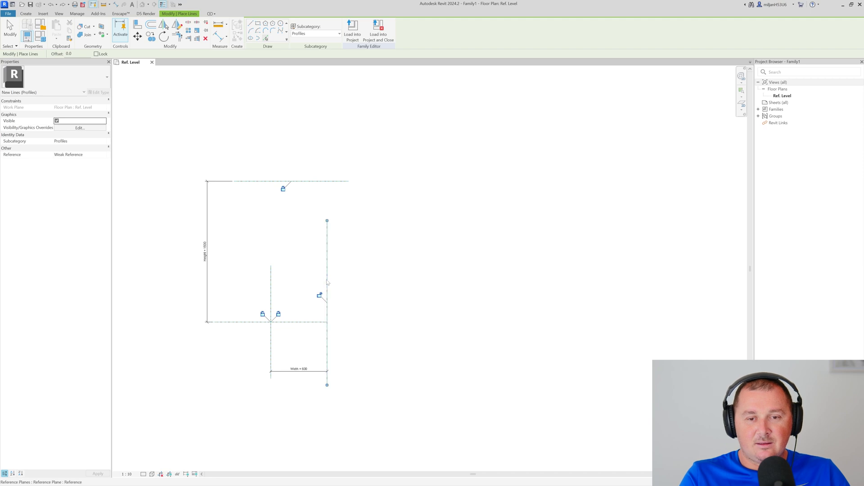
{"action": "left_click", "coordinate": [320, 298]}
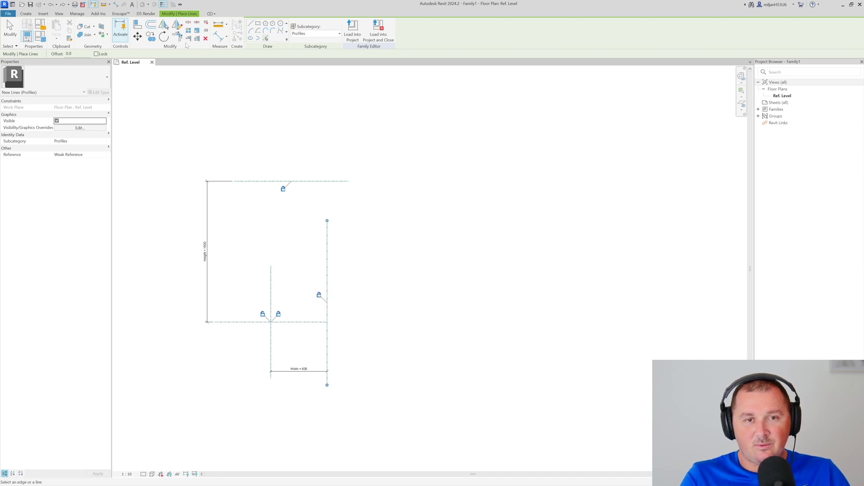
Split the right vertical profile line about 560 mm above the bottom line
{"action": "key", "text": "s"}
{"action": "key", "text": "l"}
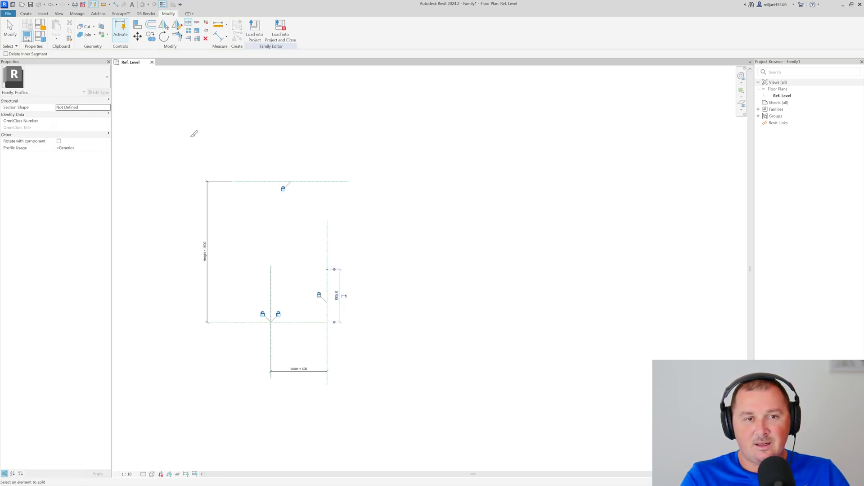
{"action": "left_click", "coordinate": [12, 29]}
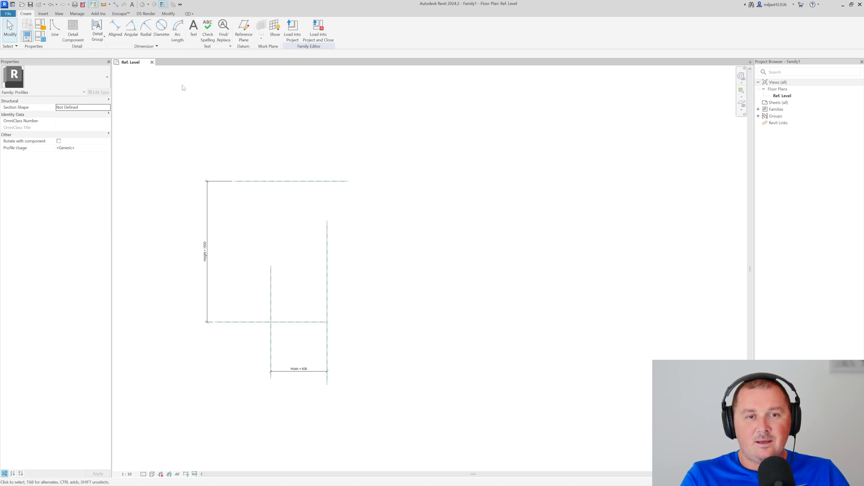
Create inner profile lines offset 80 mm inward from the top, left and bottom lines using Pick Lines
{"action": "left_click", "coordinate": [55, 28]}
{"action": "left_click", "coordinate": [266, 39]}
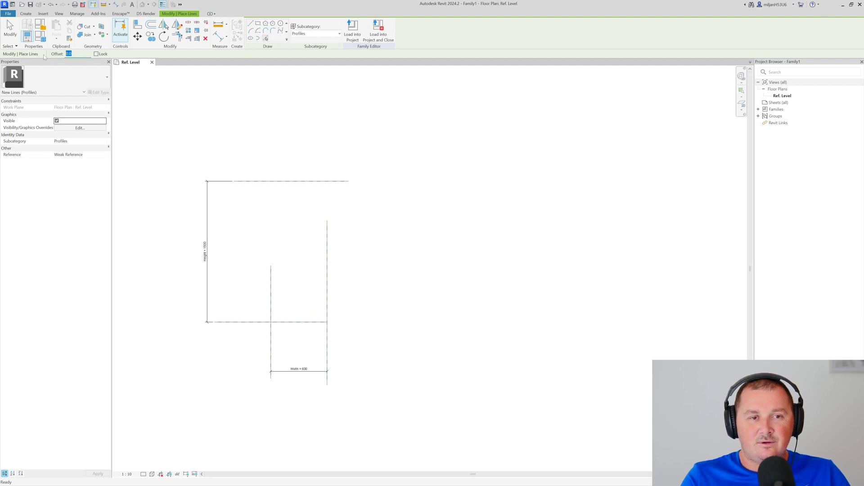
{"action": "left_click", "coordinate": [301, 186]}
{"action": "left_click", "coordinate": [273, 293]}
{"action": "left_click", "coordinate": [297, 319]}
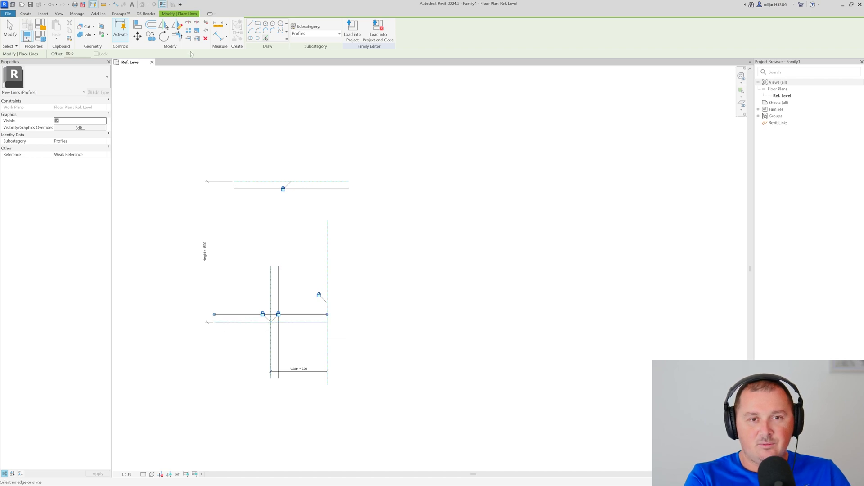
Trim the three inner lines into corners and close the lower arm's end with the lower segment of the split line
{"action": "left_click", "coordinate": [179, 40]}
{"action": "left_click", "coordinate": [293, 189]}
{"action": "left_click", "coordinate": [279, 270]}
{"action": "left_click", "coordinate": [278, 291]}
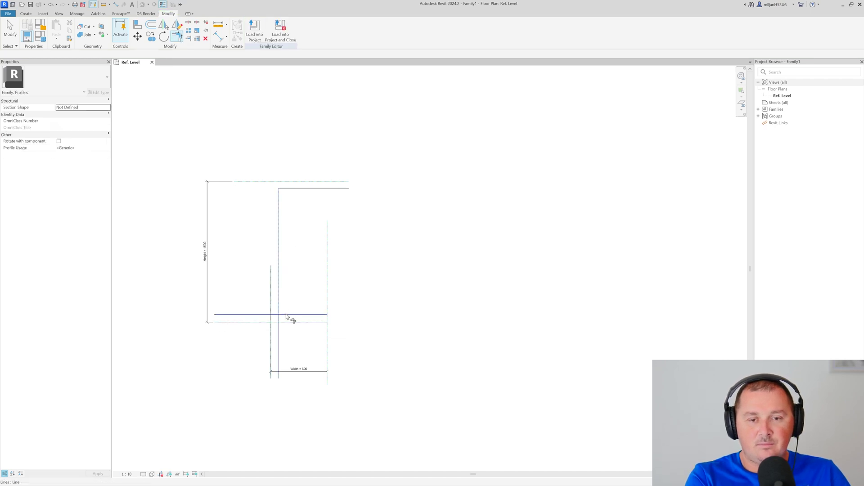
{"action": "left_click", "coordinate": [288, 314]}
{"action": "left_click", "coordinate": [321, 315]}
{"action": "left_click", "coordinate": [327, 320]}
Trim the outer lines into corners and close the upper arm's end with the upper segment of the split line
{"action": "left_click", "coordinate": [271, 316]}
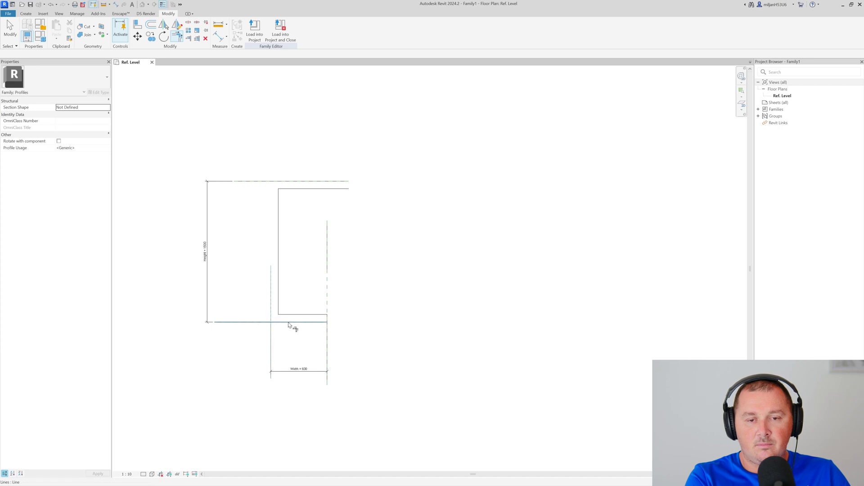
{"action": "left_click", "coordinate": [288, 323]}
{"action": "left_click", "coordinate": [271, 301]}
{"action": "left_click", "coordinate": [299, 182]}
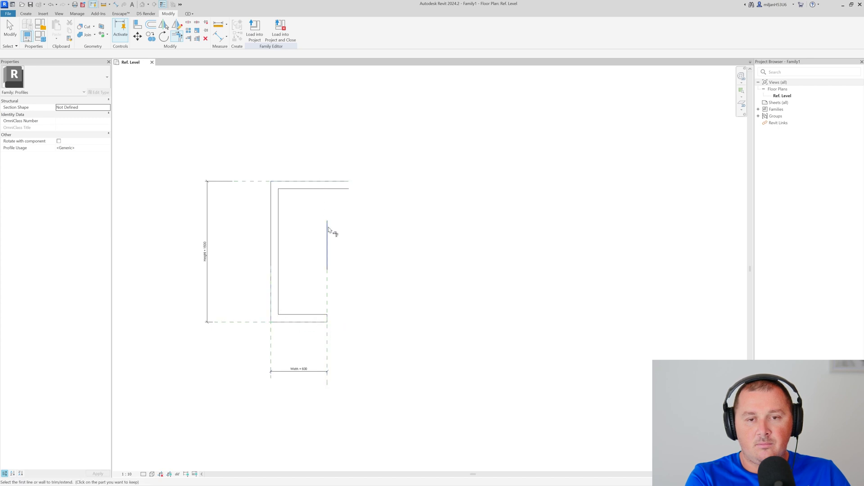
{"action": "left_click", "coordinate": [327, 226]}
{"action": "left_click", "coordinate": [315, 181]}
{"action": "left_click", "coordinate": [315, 189]}
{"action": "left_click", "coordinate": [328, 187]}
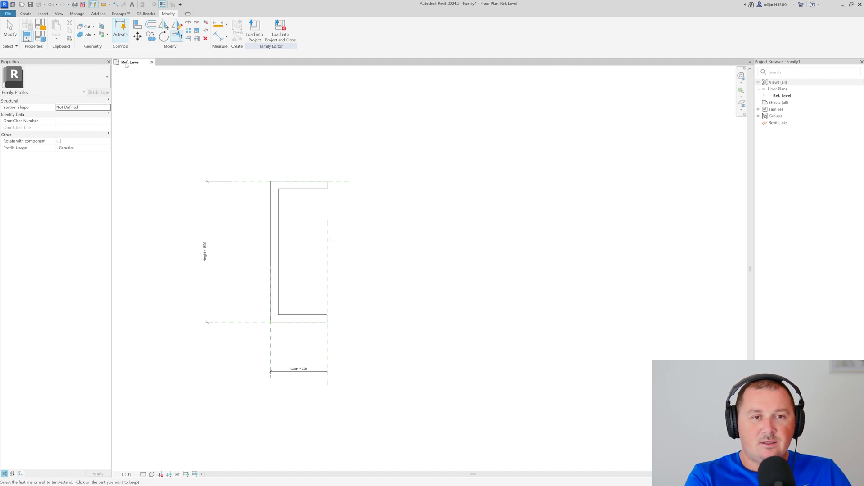
Add aligned dimensions across the thickness of the C-profile's upper arm, vertical back and lower arm
{"action": "key", "text": "Escape"}
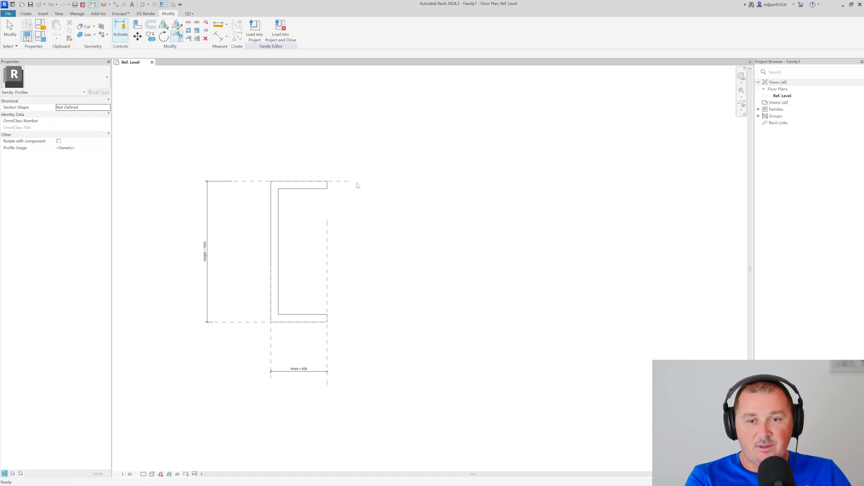
{"action": "key", "text": "d"}
{"action": "key", "text": "i"}
{"action": "left_click", "coordinate": [319, 181]}
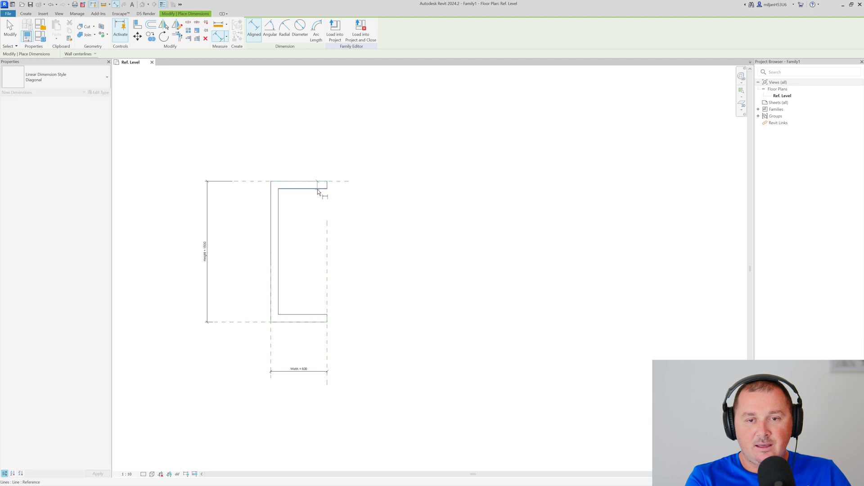
{"action": "left_click", "coordinate": [320, 188]}
{"action": "left_click", "coordinate": [388, 194]}
{"action": "left_click", "coordinate": [271, 242]}
{"action": "left_click", "coordinate": [278, 217]}
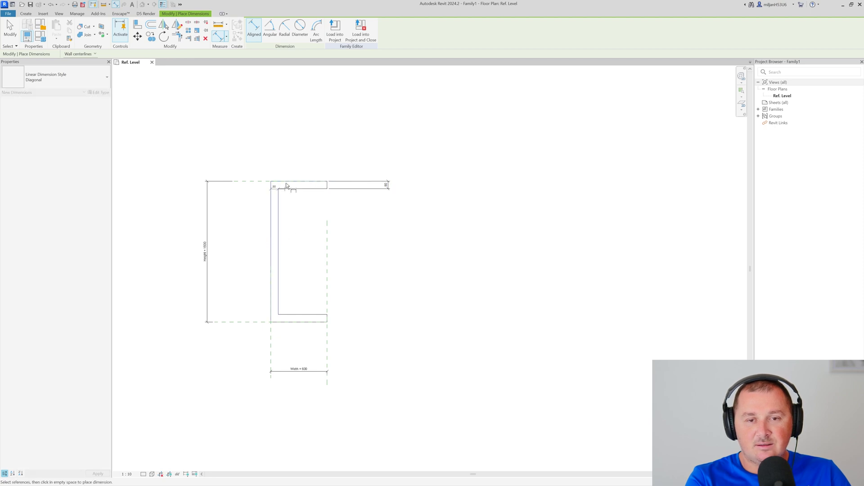
{"action": "left_click", "coordinate": [288, 151]}
{"action": "left_click", "coordinate": [302, 322]}
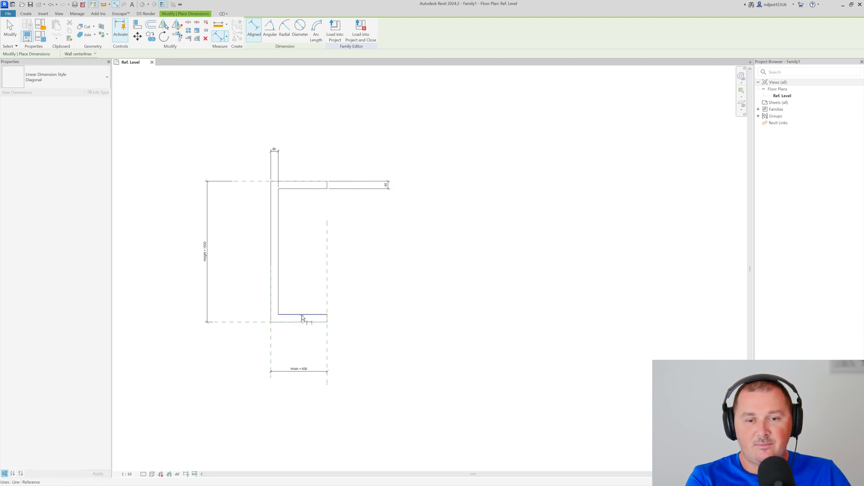
{"action": "left_click", "coordinate": [302, 315]}
{"action": "left_click", "coordinate": [386, 315]}
{"action": "scroll", "coordinate": [379, 307], "scroll_direction": "up", "scroll_amount": 2}
{"action": "key", "text": "Escape"}
{"action": "key", "text": "Escape"}
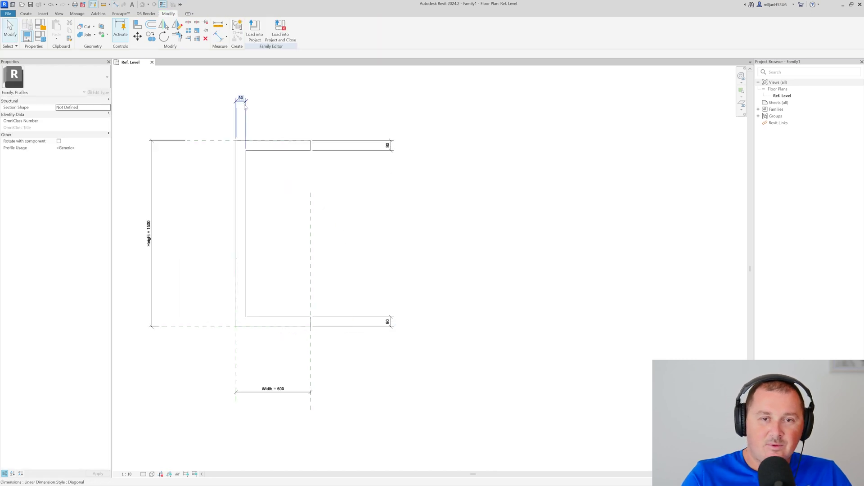
Label the three thickness dimensions together with a new type parameter named Thickness
{"action": "left_click", "coordinate": [245, 113]}
{"action": "left_click", "coordinate": [389, 146], "text": "ctrl"}
{"action": "left_click", "coordinate": [391, 326], "text": "ctrl"}
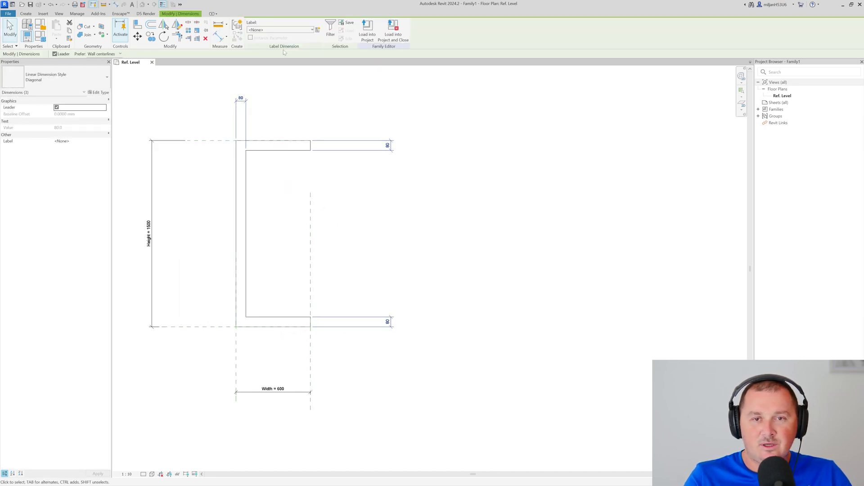
{"action": "left_click", "coordinate": [319, 32]}
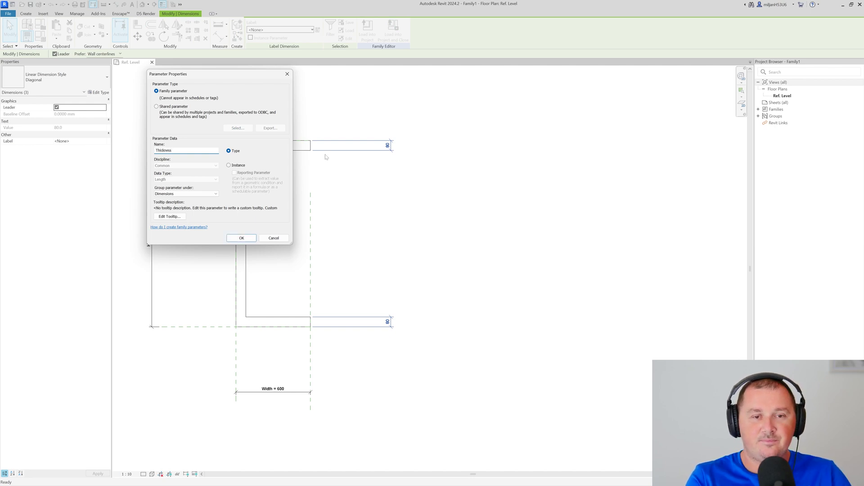
{"action": "left_click", "coordinate": [241, 238]}
{"action": "key", "text": "Escape"}
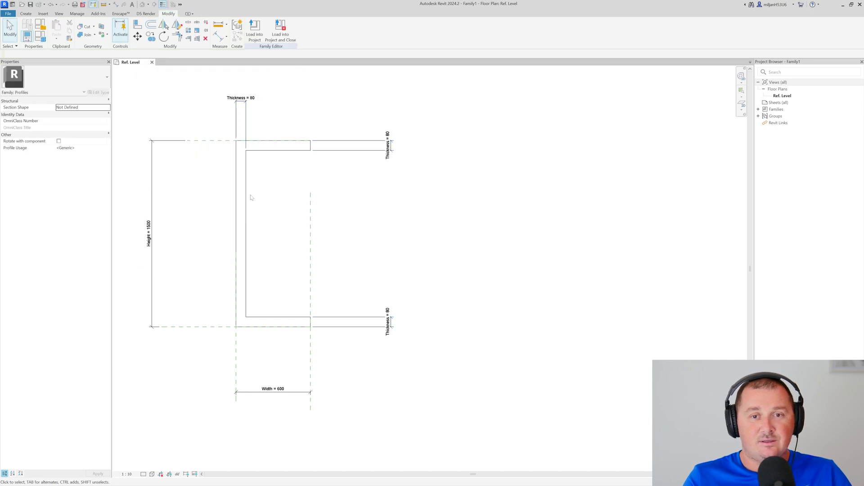
Set the family's Thickness parameter to 50 mm
{"action": "left_click", "coordinate": [44, 40]}
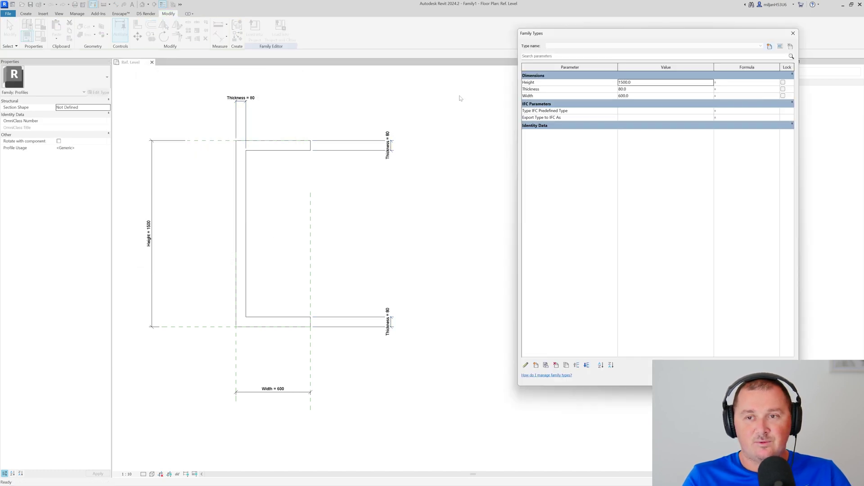
{"action": "left_click", "coordinate": [626, 90]}
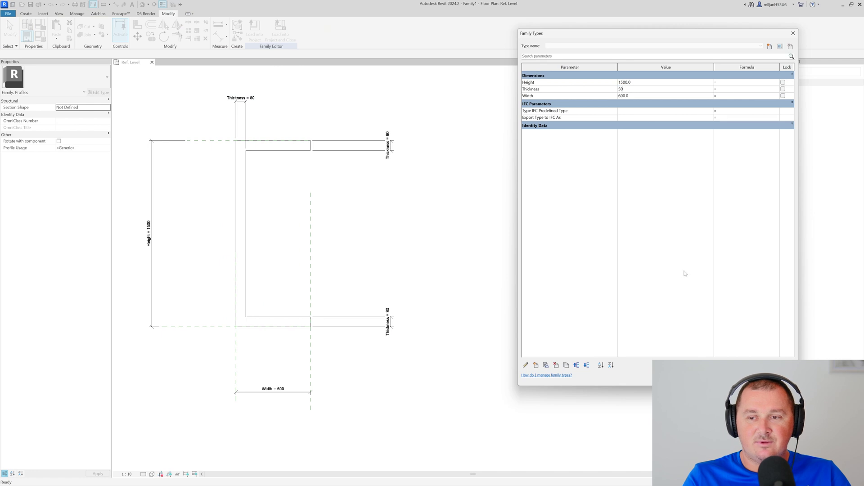
{"action": "key", "text": "Return"}
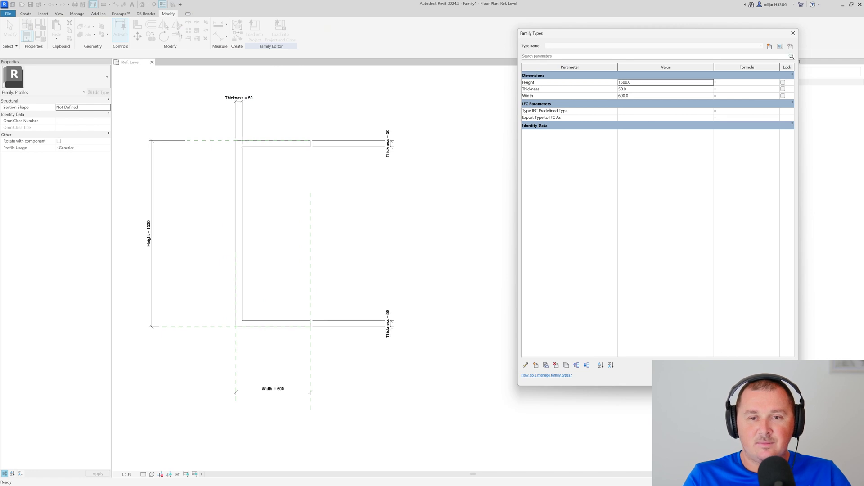
Flex the profile by setting Height to 1200 mm and Width to 450 mm
{"action": "double_click", "coordinate": [630, 83]}
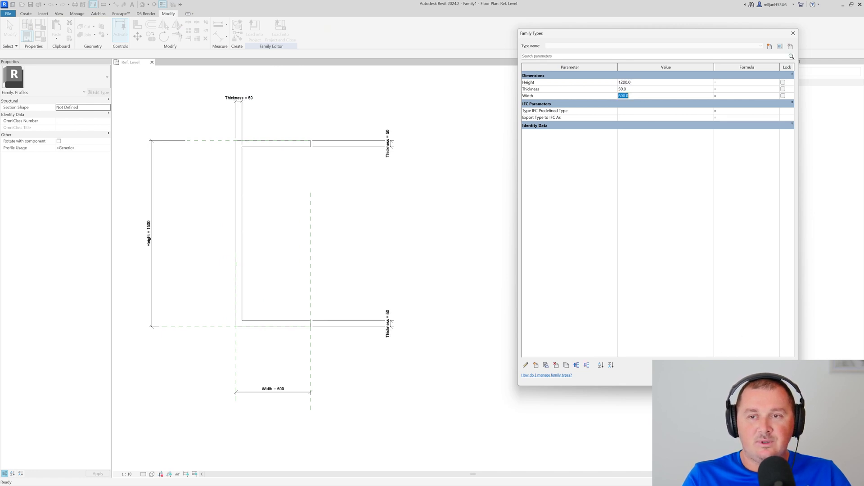
{"action": "key", "text": "Return"}
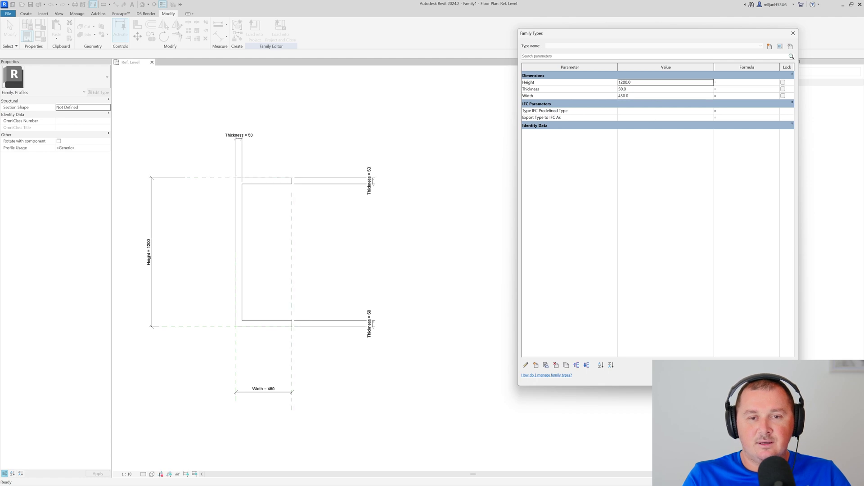
Set the family's Height parameter to 1800 mm and its Width parameter to 600 mm
{"action": "double_click", "coordinate": [626, 83]}
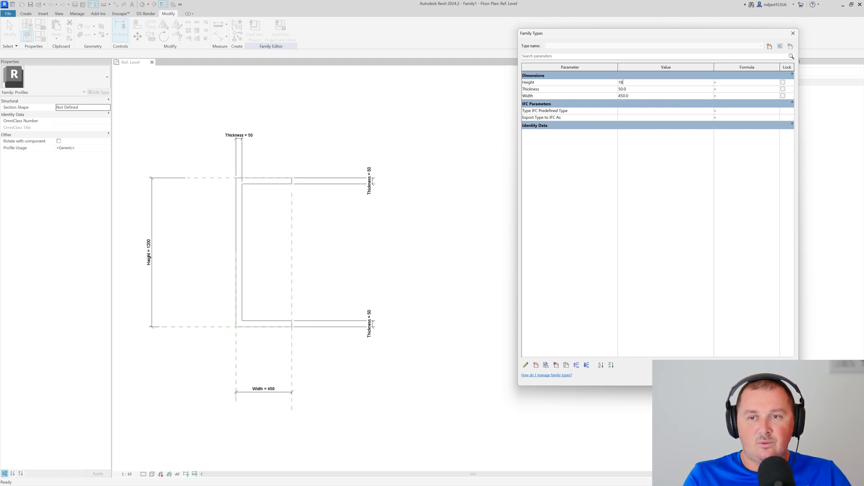
{"action": "left_click", "coordinate": [644, 95]}
{"action": "type", "text": "60"}
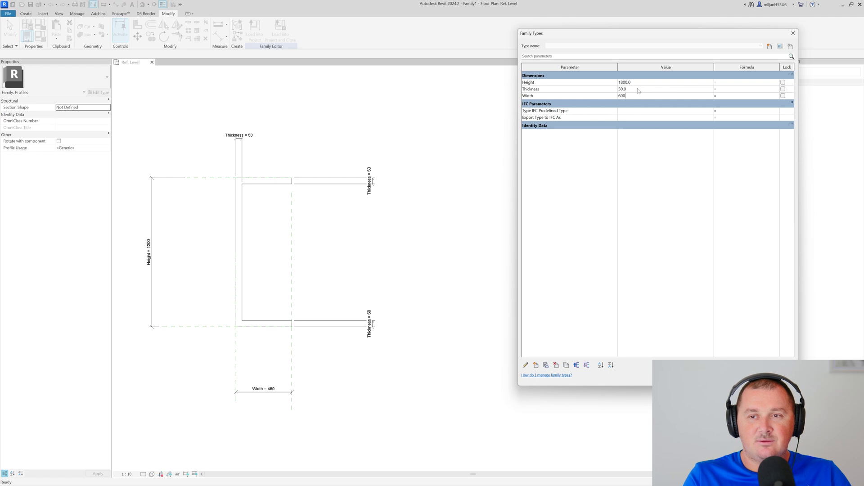
{"action": "key", "text": "Return"}
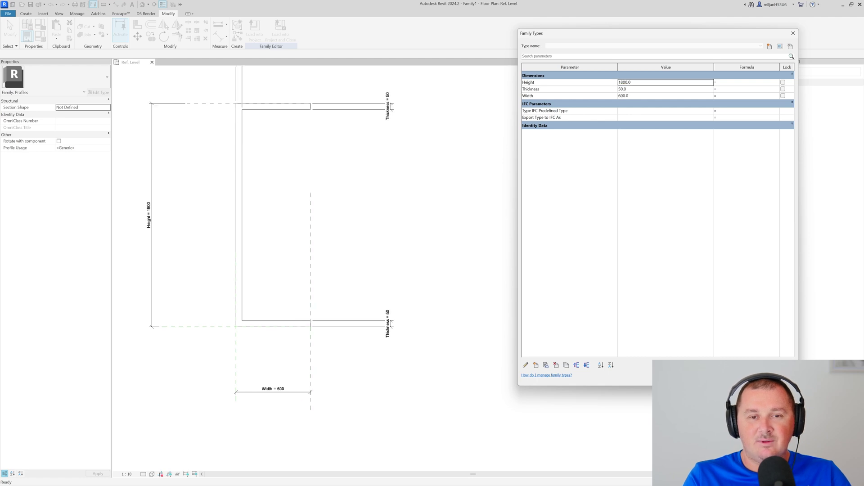
{"action": "key", "text": "Return"}
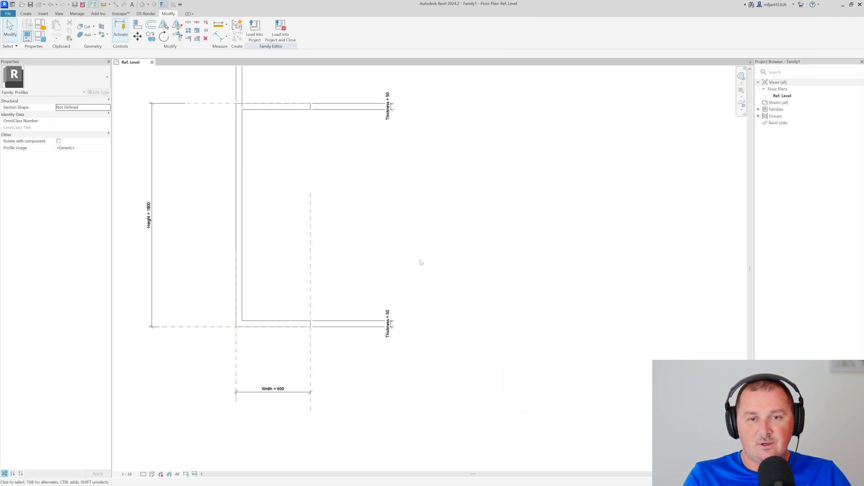
Save the profile family in the families folder as 0100_profile 01
{"action": "middle_click_drag", "start_coordinate": [298, 264], "coordinate": [286, 319]}
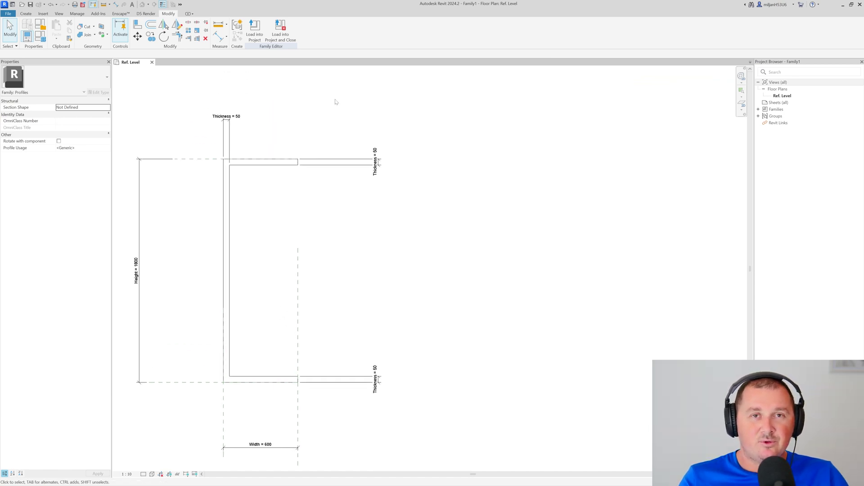
{"action": "left_click", "coordinate": [7, 13]}
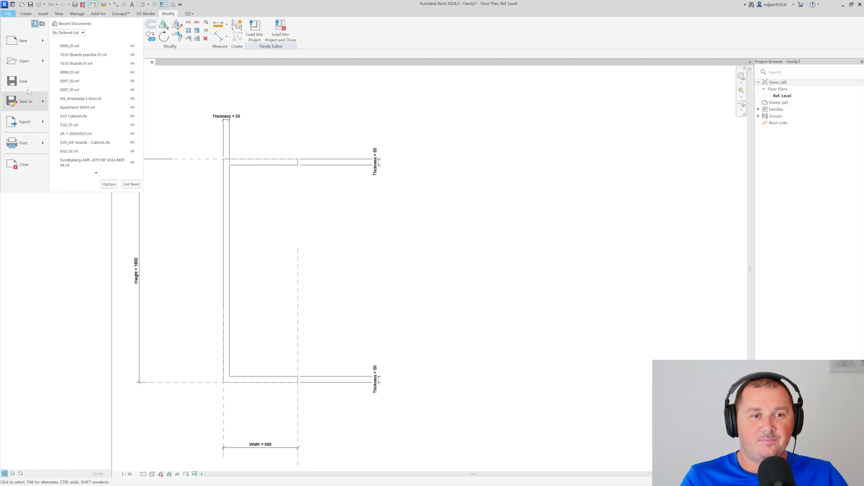
{"action": "left_click", "coordinate": [24, 101]}
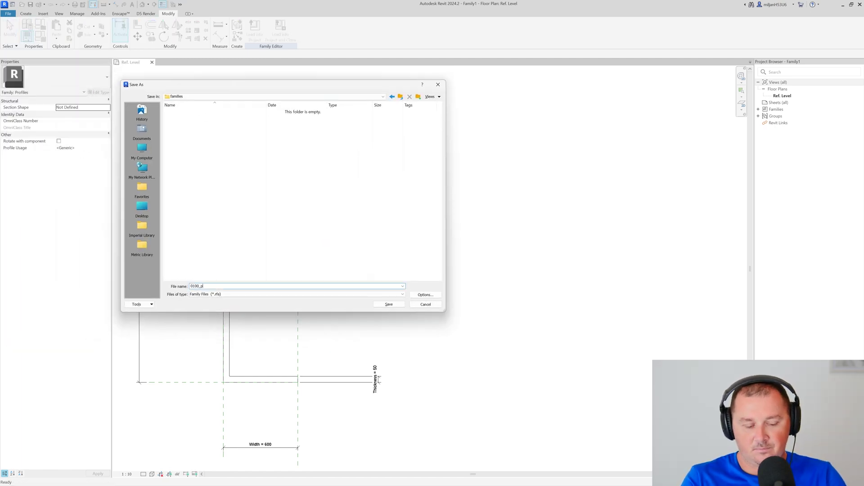
{"action": "key", "text": "Return"}
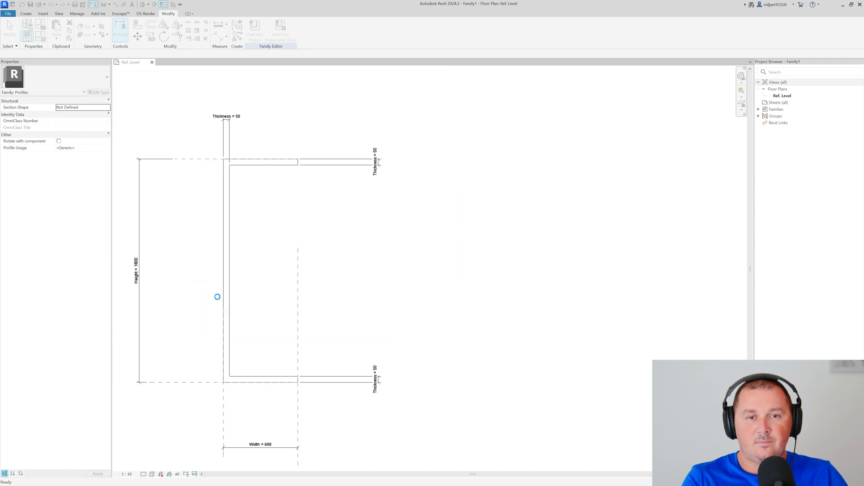
Create a new family from the Metric Generic Model line based template and load the 0100_profile 01 family into it
{"action": "left_click", "coordinate": [9, 13]}
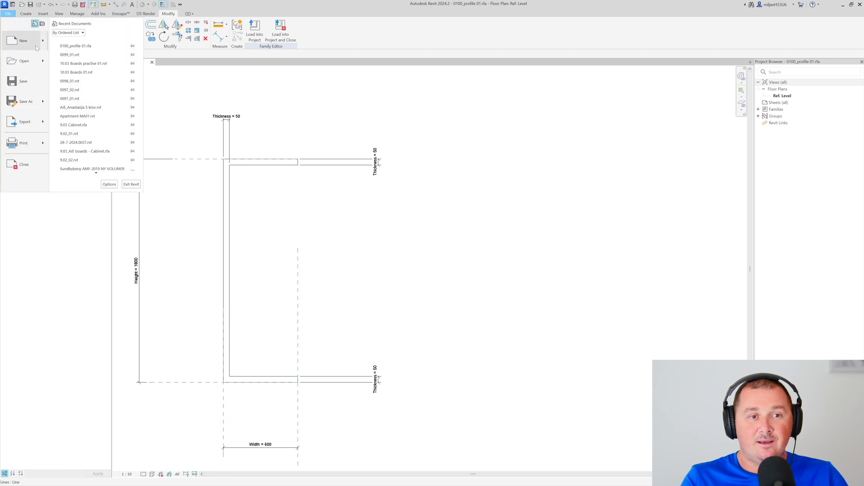
{"action": "mouse_move", "coordinate": [45, 41]}
{"action": "left_click", "coordinate": [82, 65]}
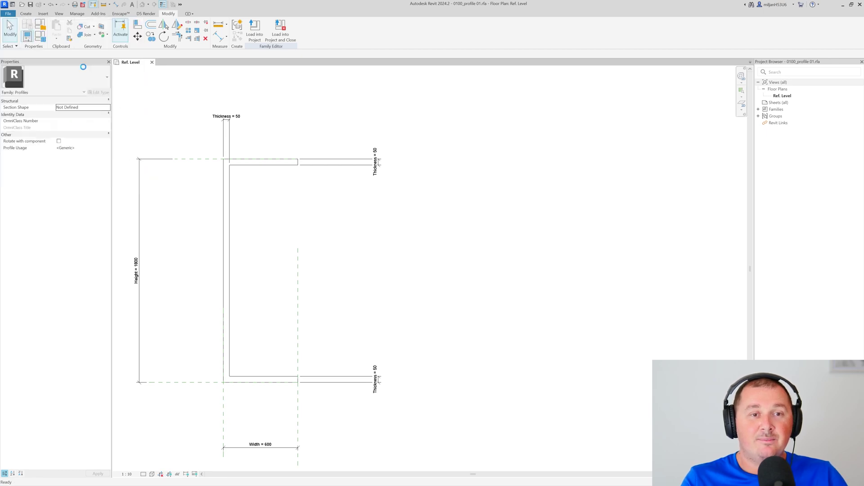
{"action": "scroll", "coordinate": [251, 331], "scroll_direction": "down", "scroll_amount": 10}
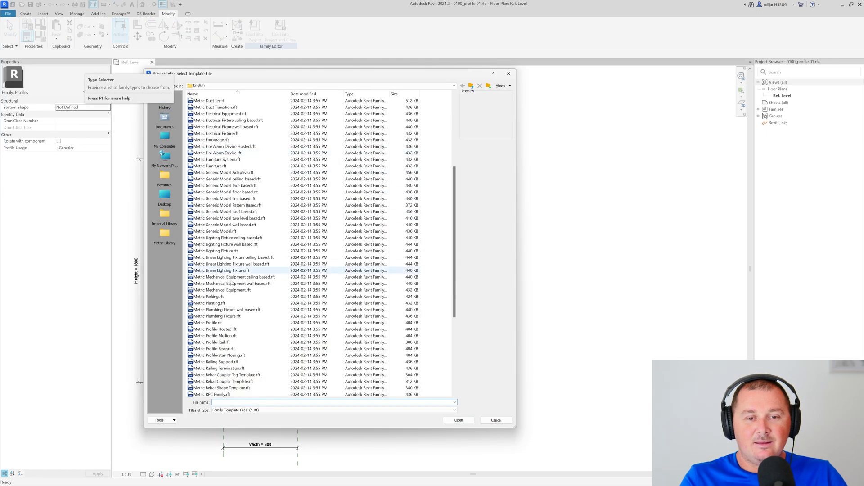
{"action": "left_click", "coordinate": [226, 199]}
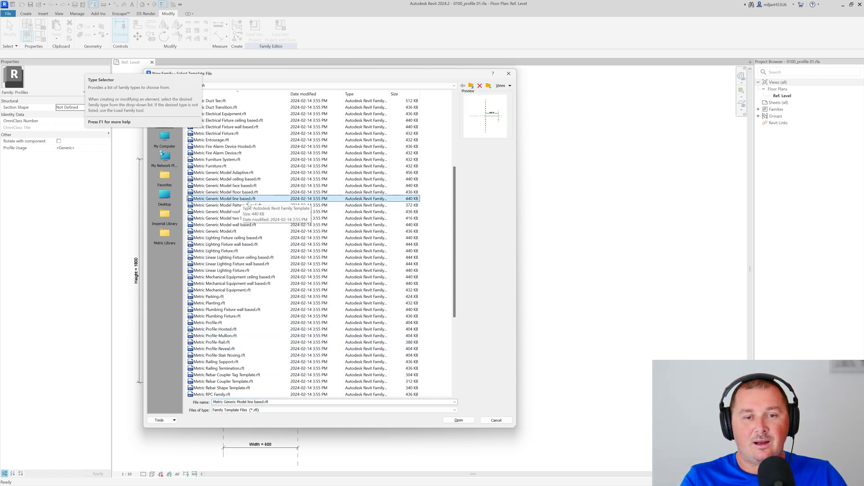
{"action": "double_click", "coordinate": [247, 199]}
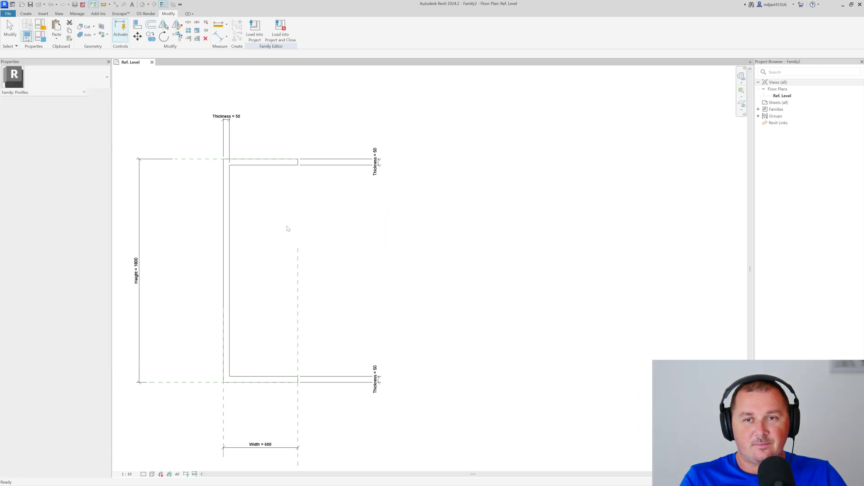
{"action": "left_click", "coordinate": [132, 63]}
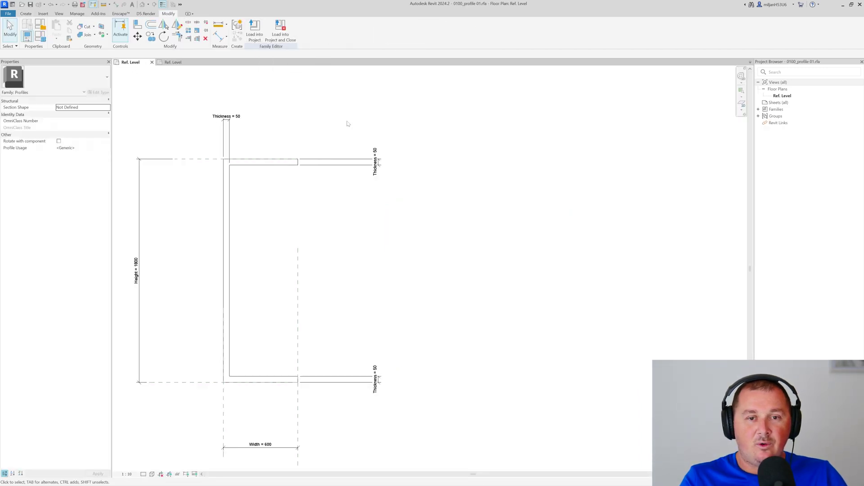
{"action": "left_click", "coordinate": [256, 32]}
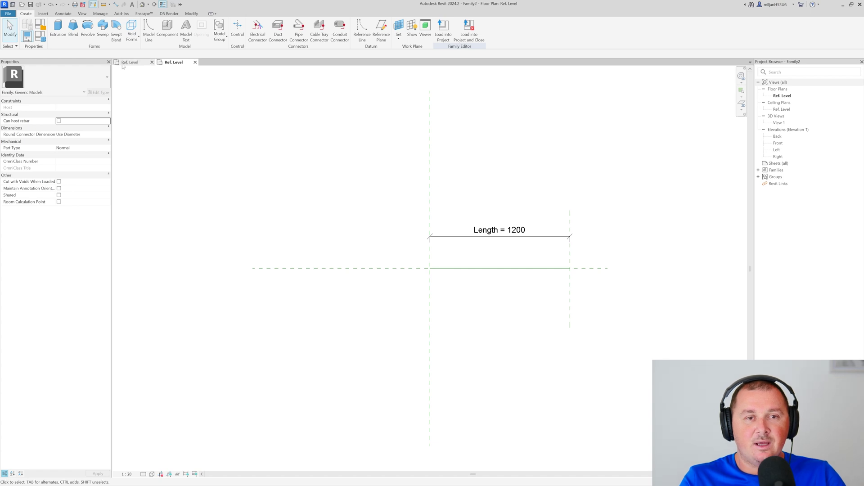
Start a Sweep and use the reference line spanning the Length dimension as its sketched path
{"action": "left_click", "coordinate": [103, 32]}
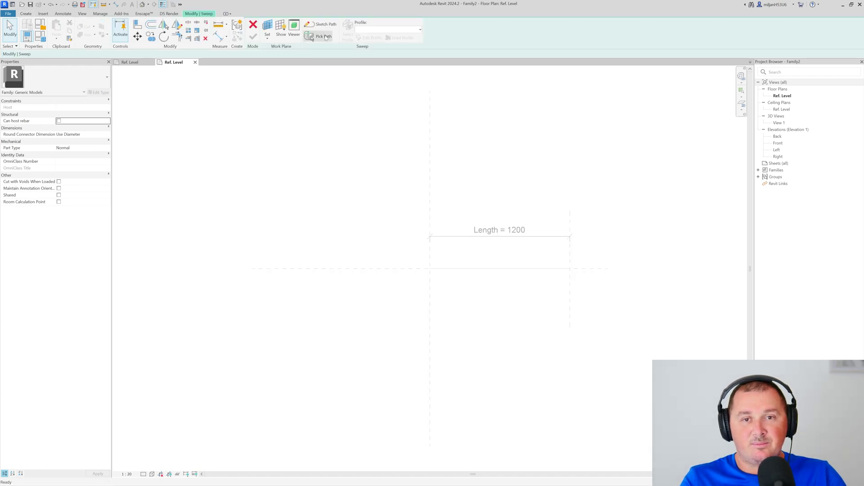
{"action": "left_click", "coordinate": [316, 25]}
{"action": "left_click", "coordinate": [280, 39]}
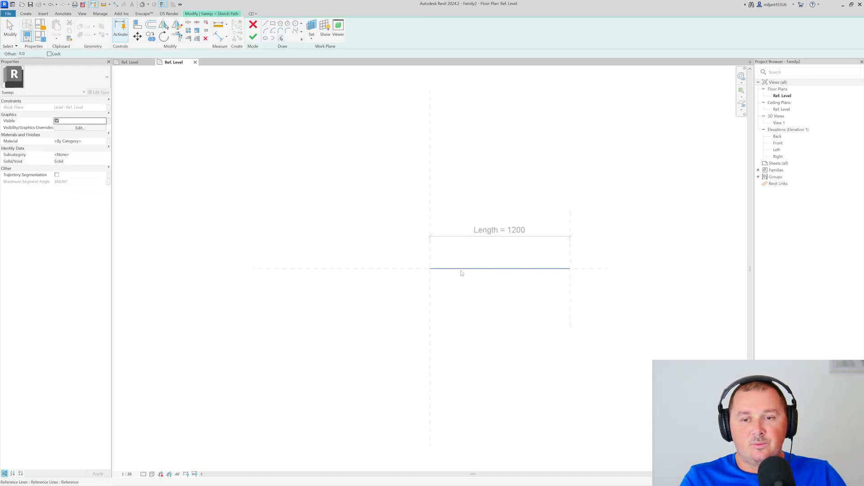
{"action": "left_click", "coordinate": [460, 270]}
Align and lock both ends of the sweep path to the reference planes bounding the Length dimension, and finish the path
{"action": "key", "text": "a"}
{"action": "key", "text": "l"}
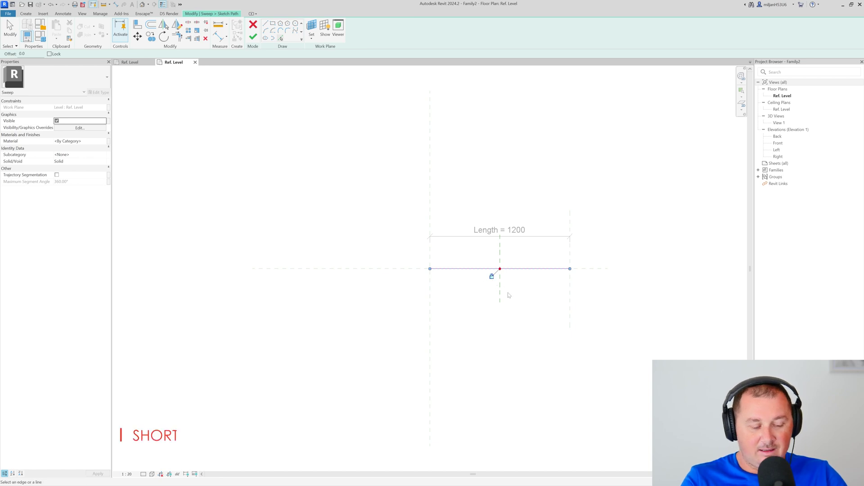
{"action": "left_click", "coordinate": [571, 298]}
{"action": "left_click", "coordinate": [571, 271]}
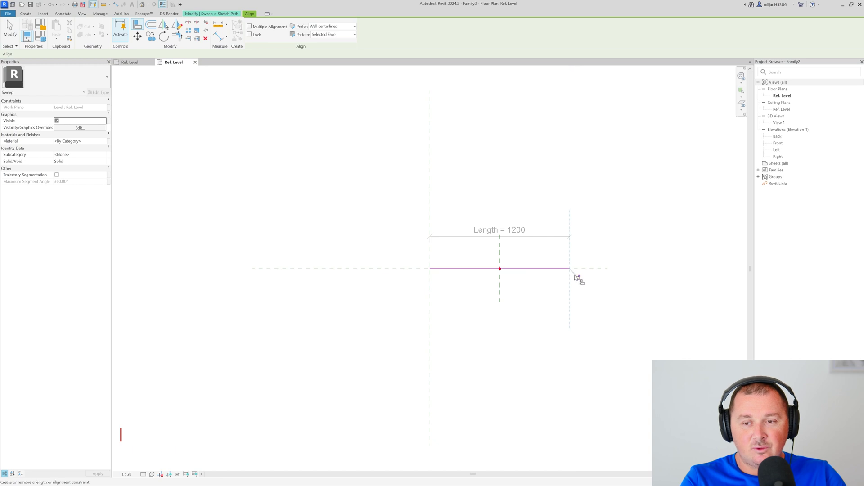
{"action": "left_click", "coordinate": [431, 294]}
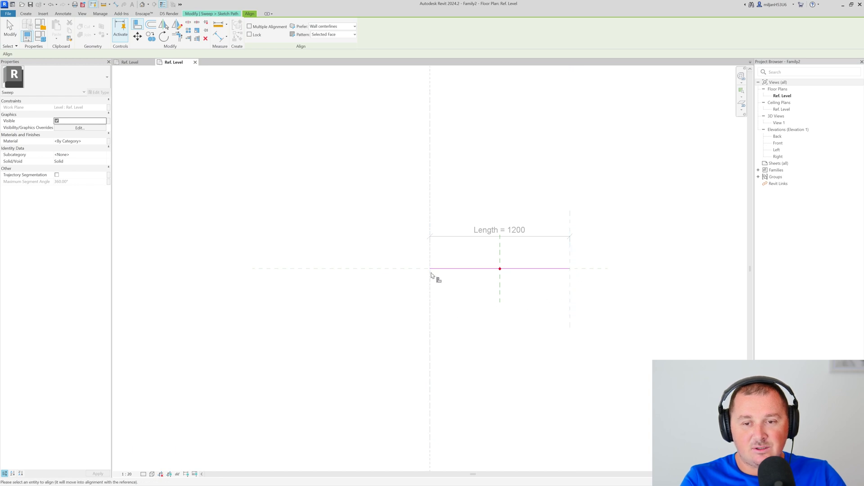
{"action": "left_click", "coordinate": [431, 270]}
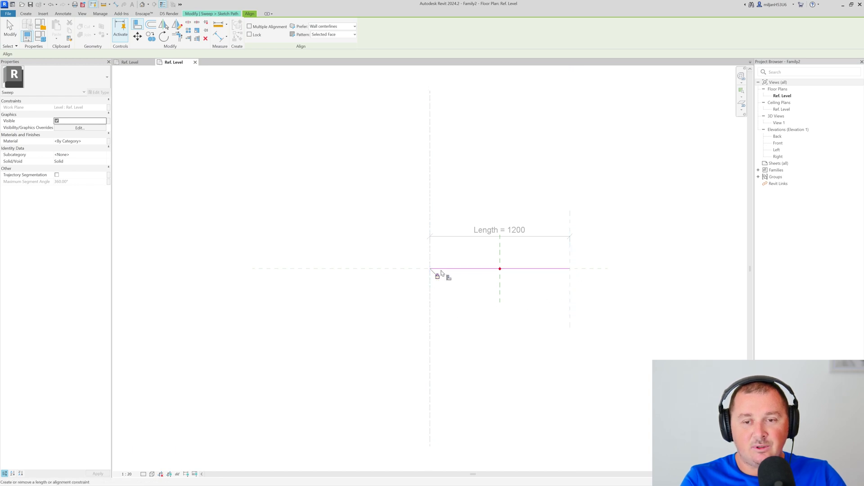
{"action": "key", "text": "Escape"}
{"action": "key", "text": "Escape"}
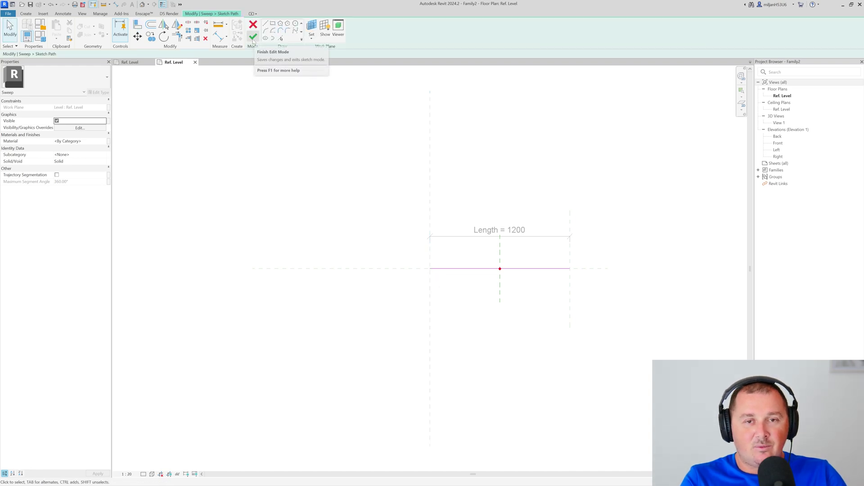
{"action": "left_click", "coordinate": [253, 40]}
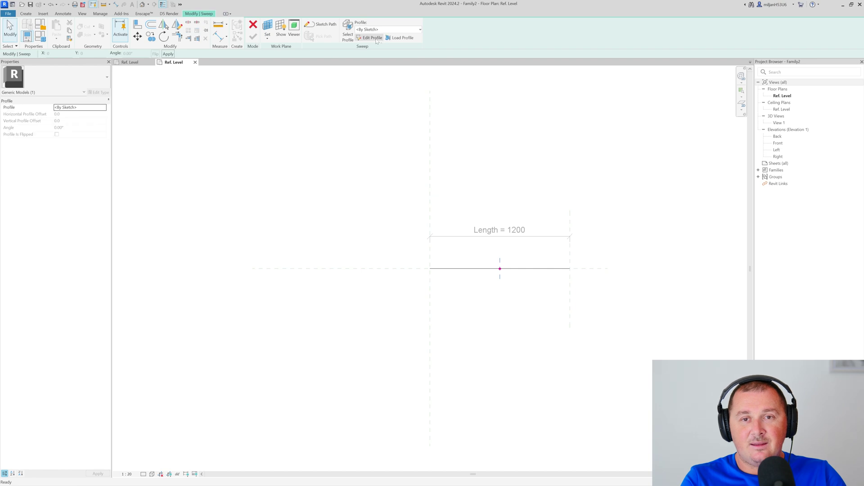
Assign 0100_profile 01 as the sweep's profile, check its orientation in 3D, and finish the sweep
{"action": "left_click", "coordinate": [370, 29]}
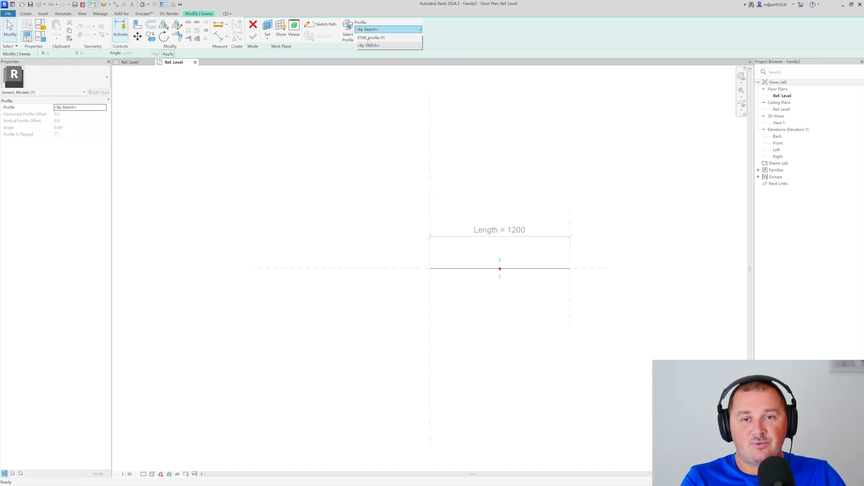
{"action": "left_click", "coordinate": [371, 38]}
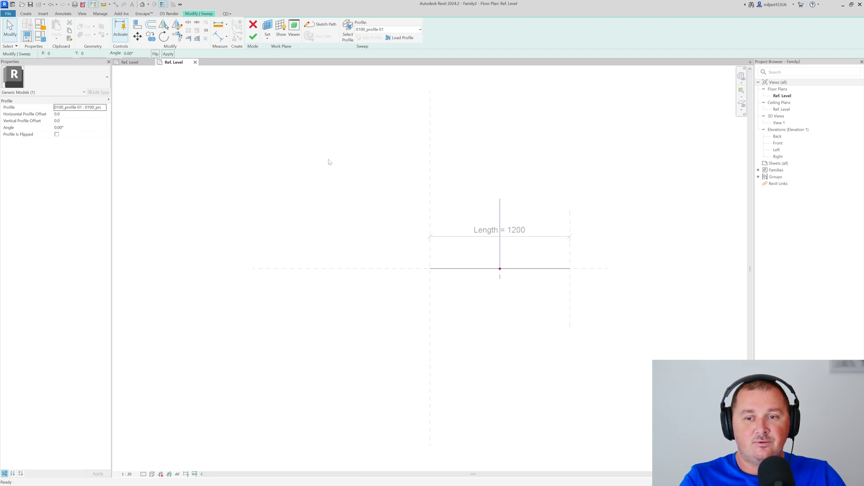
{"action": "scroll", "coordinate": [427, 292], "scroll_direction": "down", "scroll_amount": 2}
{"action": "middle_click_drag", "start_coordinate": [426, 292], "coordinate": [402, 320], "text": "shift"}
{"action": "middle_click_drag", "start_coordinate": [402, 319], "coordinate": [342, 333]}
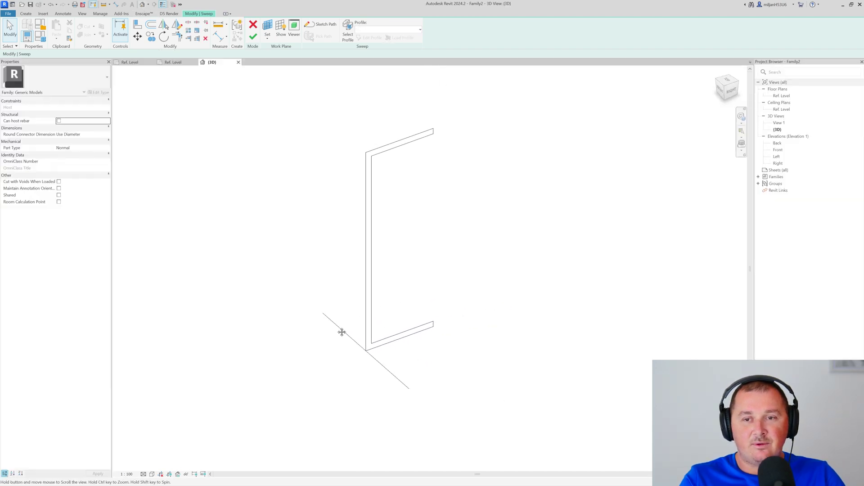
{"action": "left_click", "coordinate": [378, 153]}
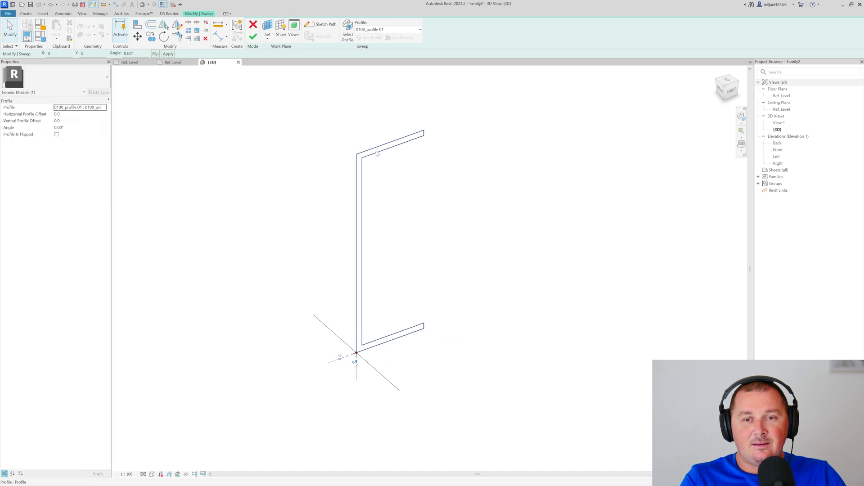
{"action": "left_click", "coordinate": [252, 38]}
{"action": "middle_click_drag", "start_coordinate": [253, 185], "coordinate": [223, 275], "text": "shift"}
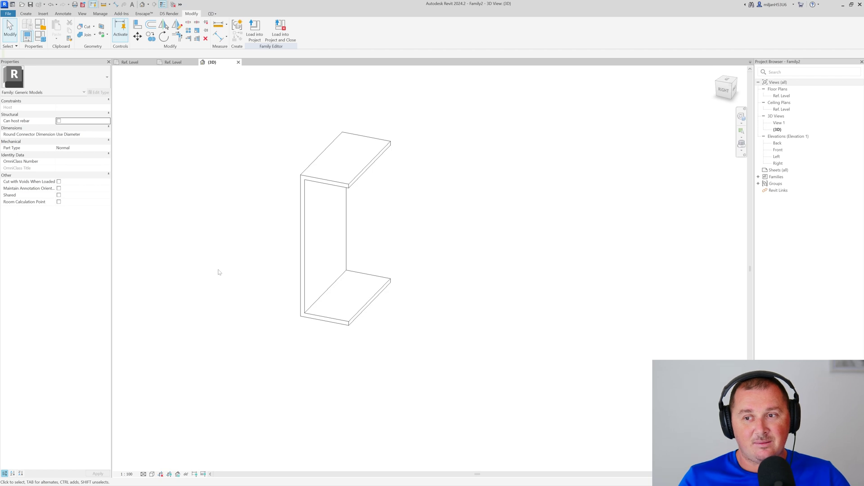
In the type properties of the nested 0100_profile 01, associate Height with a new type parameter named H
{"action": "left_click", "coordinate": [759, 177]}
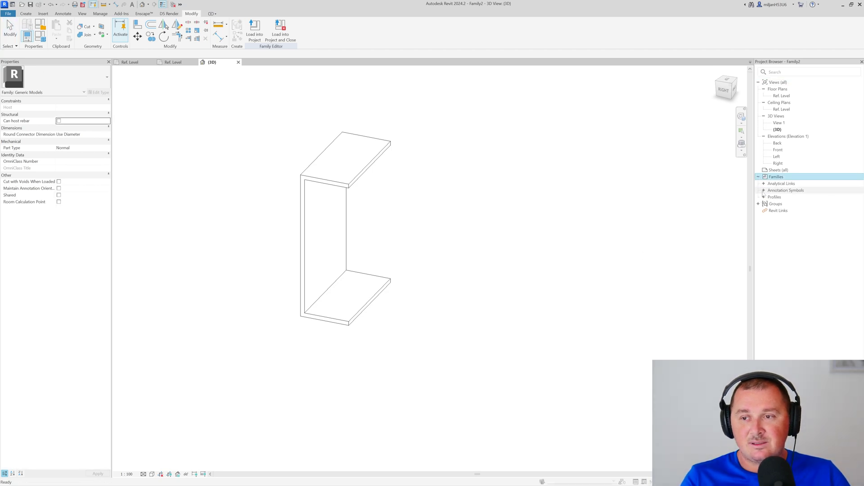
{"action": "left_click", "coordinate": [764, 197]}
{"action": "left_click", "coordinate": [767, 205]}
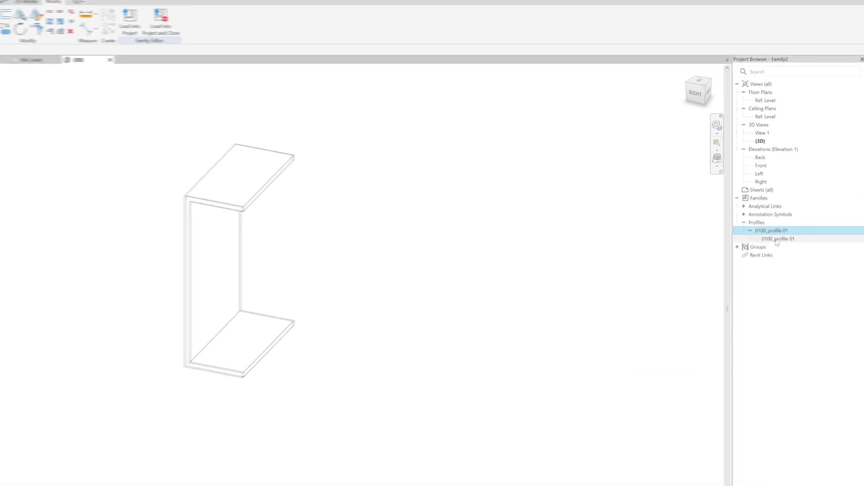
{"action": "double_click", "coordinate": [790, 211]}
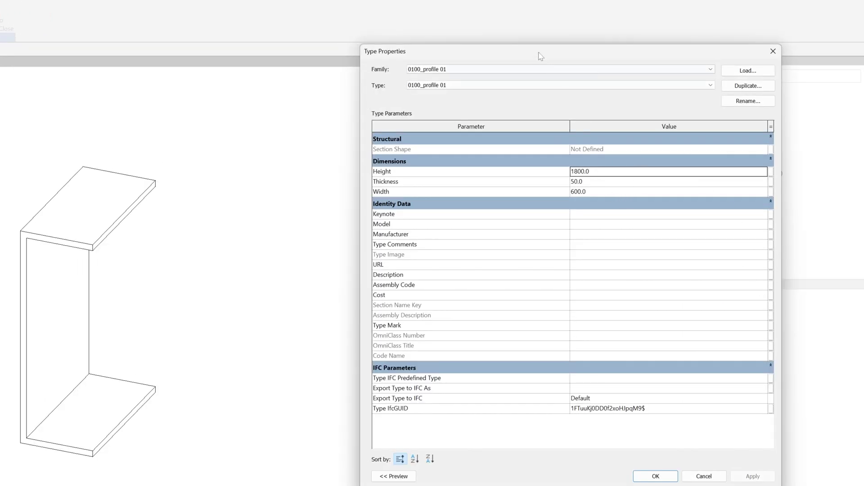
{"action": "left_click_drag", "start_coordinate": [542, 56], "coordinate": [416, 33]}
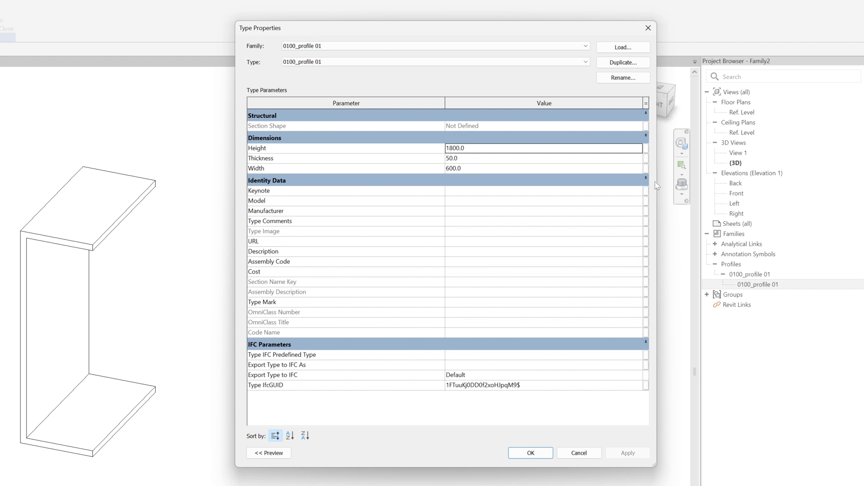
{"action": "left_click", "coordinate": [646, 152]}
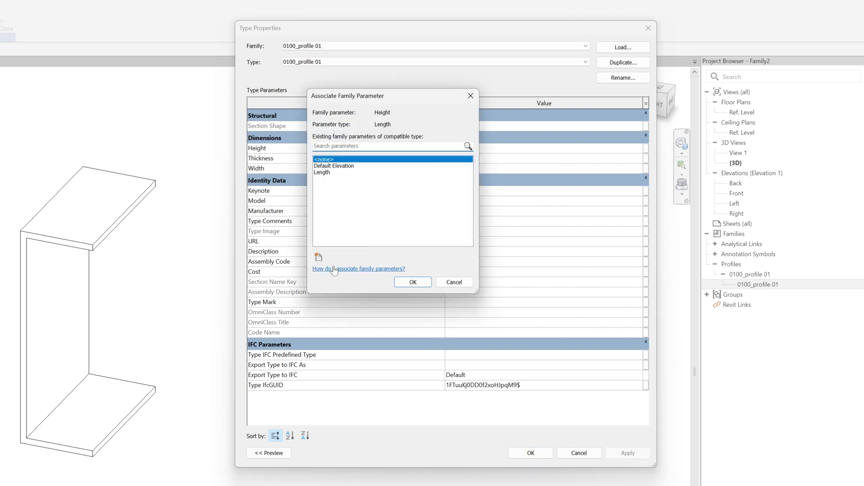
{"action": "left_click", "coordinate": [318, 258]}
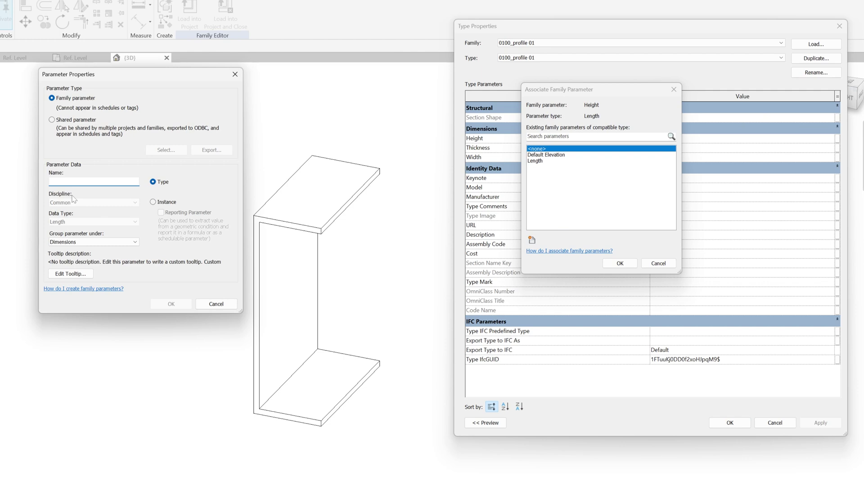
{"action": "type", "text": "H"}
{"action": "left_click", "coordinate": [171, 303]}
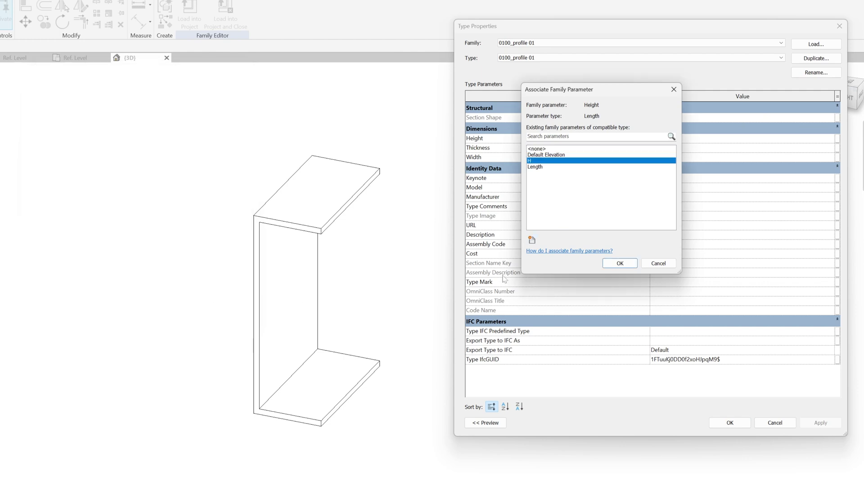
{"action": "left_click", "coordinate": [620, 263]}
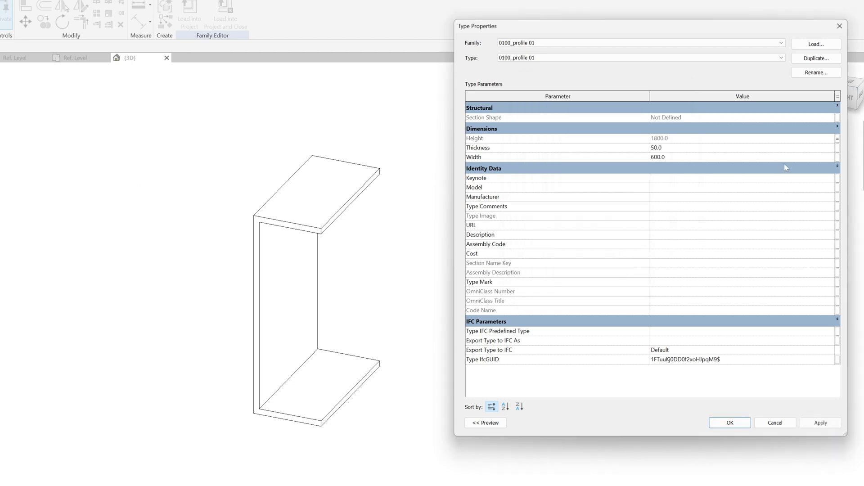
Associate the nested profile's Thickness with a new type parameter named T
{"action": "left_click", "coordinate": [838, 148]}
{"action": "left_click", "coordinate": [532, 240]}
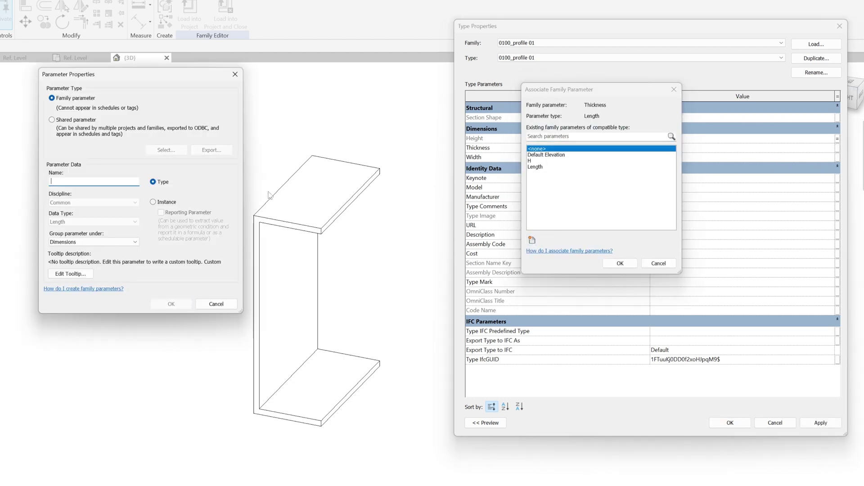
{"action": "type", "text": "T"}
{"action": "left_click", "coordinate": [171, 304]}
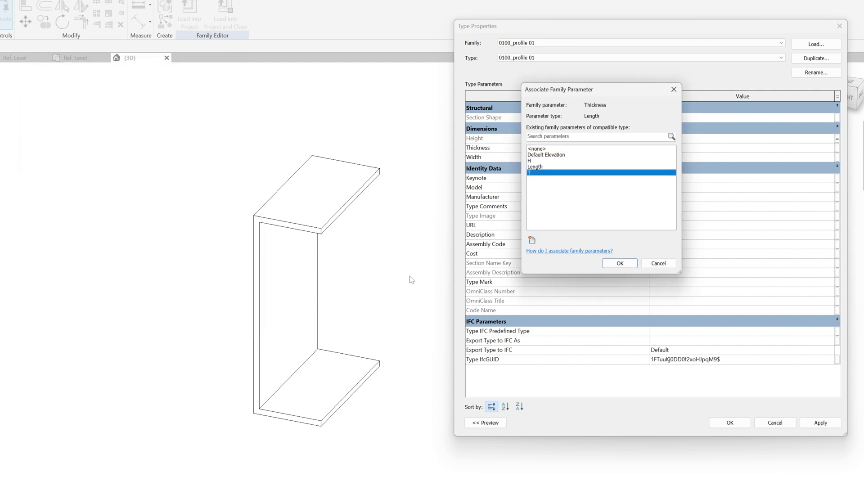
{"action": "left_click", "coordinate": [633, 265]}
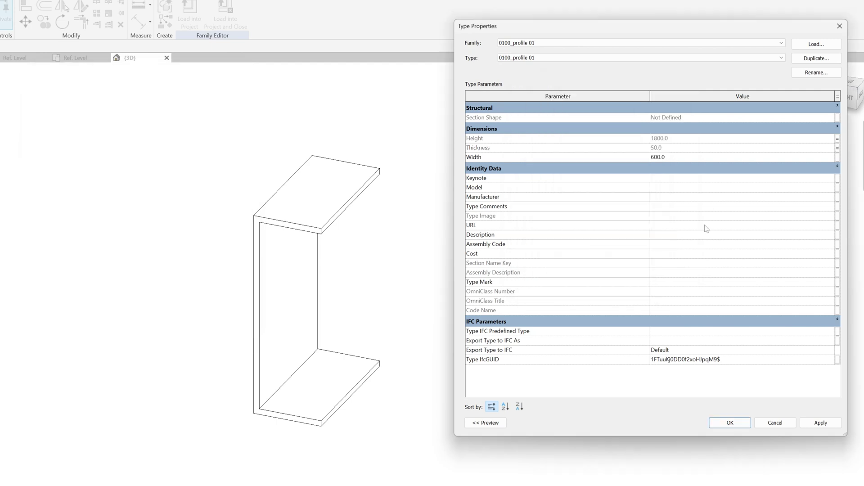
Associate the nested profile's Width with a new type parameter named W and accept the type properties
{"action": "left_click", "coordinate": [838, 157]}
{"action": "left_click", "coordinate": [531, 239]}
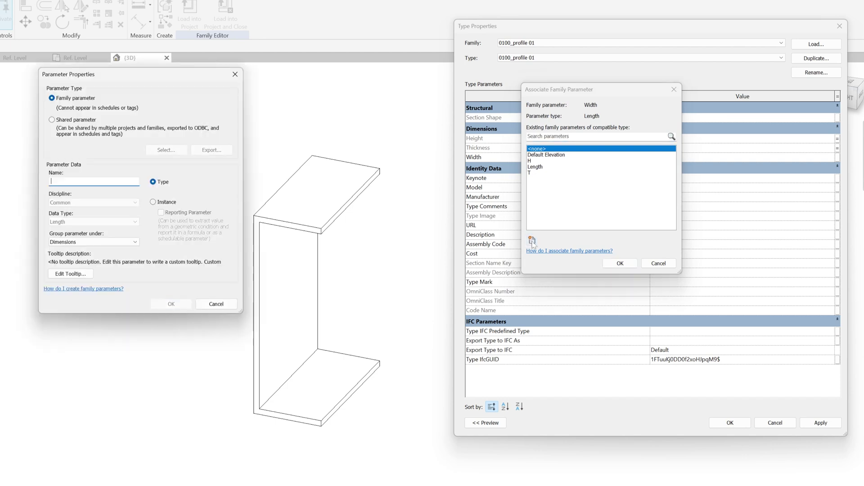
{"action": "type", "text": "W"}
{"action": "left_click", "coordinate": [171, 305]}
{"action": "left_click", "coordinate": [622, 264]}
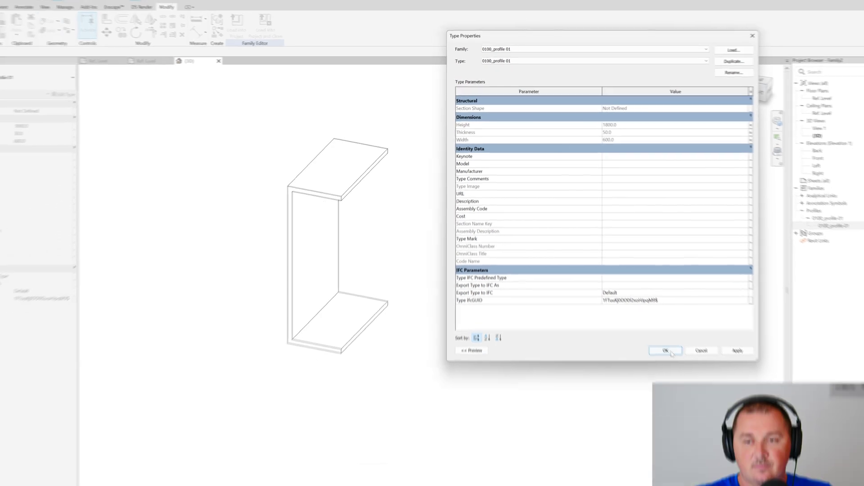
{"action": "left_click", "coordinate": [666, 350]}
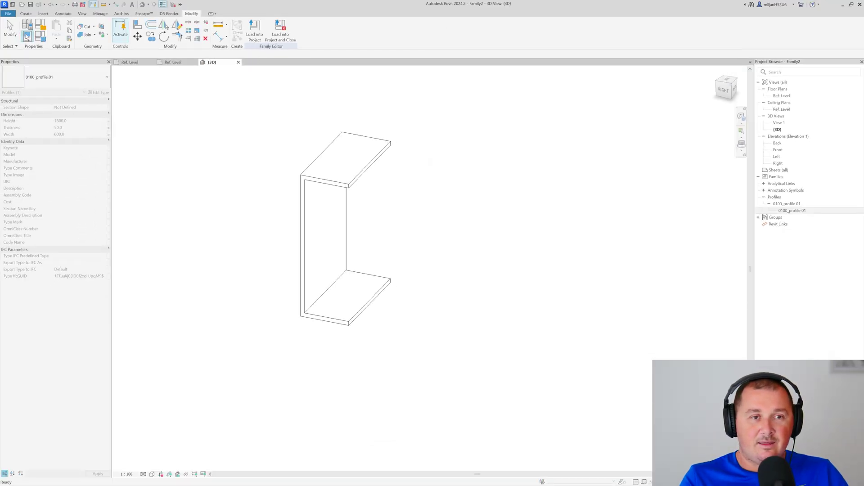
Create a new project, then return to the bench family's Ref. Level plan view
{"action": "left_click", "coordinate": [8, 14]}
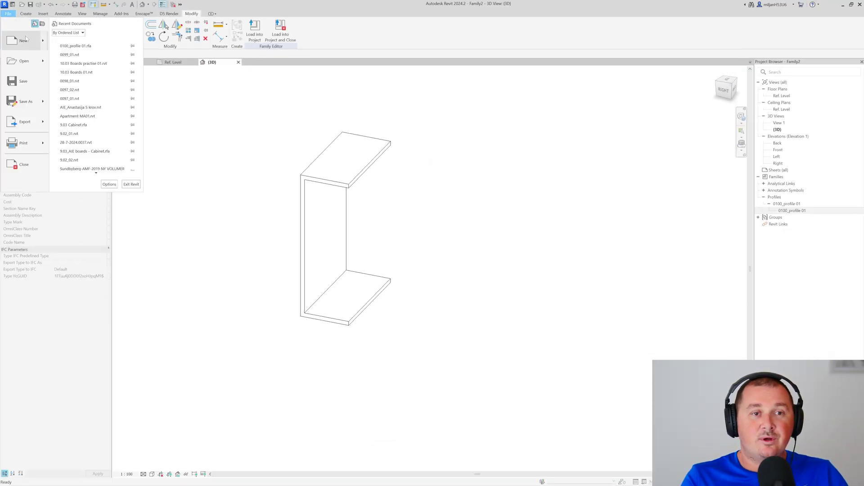
{"action": "left_click", "coordinate": [18, 28]}
{"action": "left_click", "coordinate": [149, 126]}
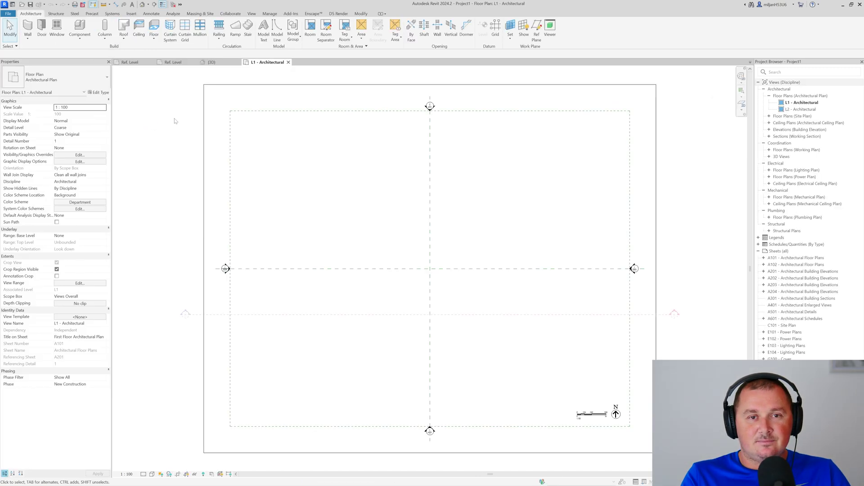
{"action": "left_click", "coordinate": [185, 64]}
{"action": "left_click", "coordinate": [185, 64]}
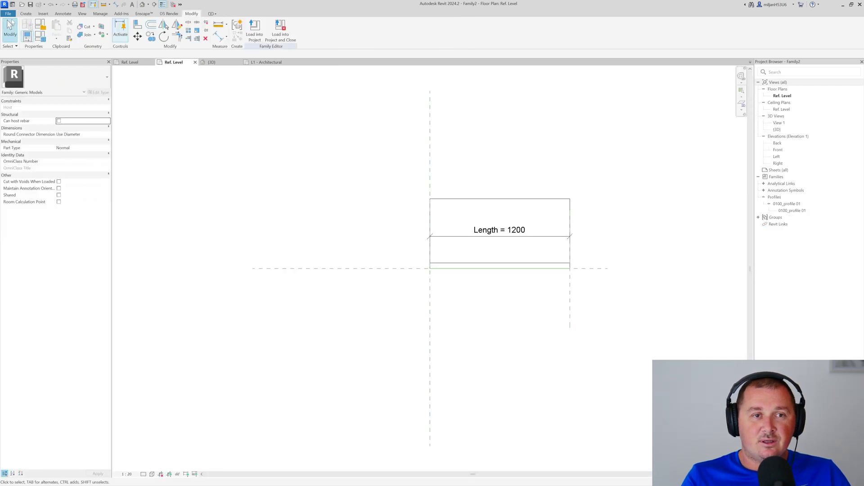
Save the line-based family in the families folder under the name 0100_Bench
{"action": "left_click", "coordinate": [11, 14]}
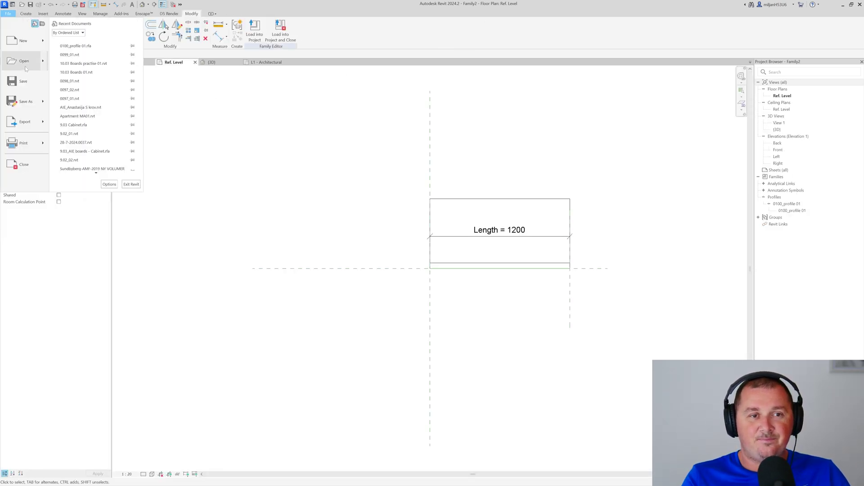
{"action": "left_click", "coordinate": [21, 82]}
{"action": "left_click", "coordinate": [187, 112]}
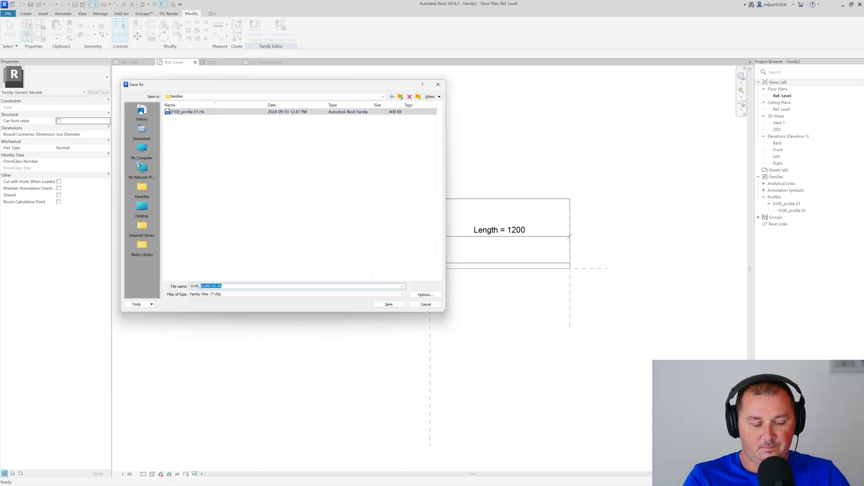
{"action": "type", "text": "LB"}
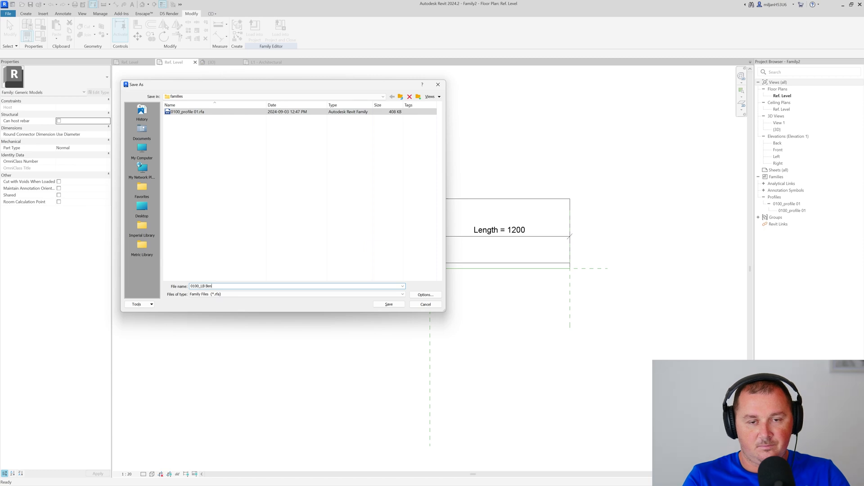
{"action": "type", "text": " Ben"}
{"action": "key", "text": "BackSpace"}
{"action": "key", "text": "BackSpace"}
{"action": "key", "text": "BackSpace"}
{"action": "key", "text": "BackSpace"}
{"action": "key", "text": "BackSpace"}
{"action": "key", "text": "BackSpace"}
{"action": "type", "text": "Ben"}
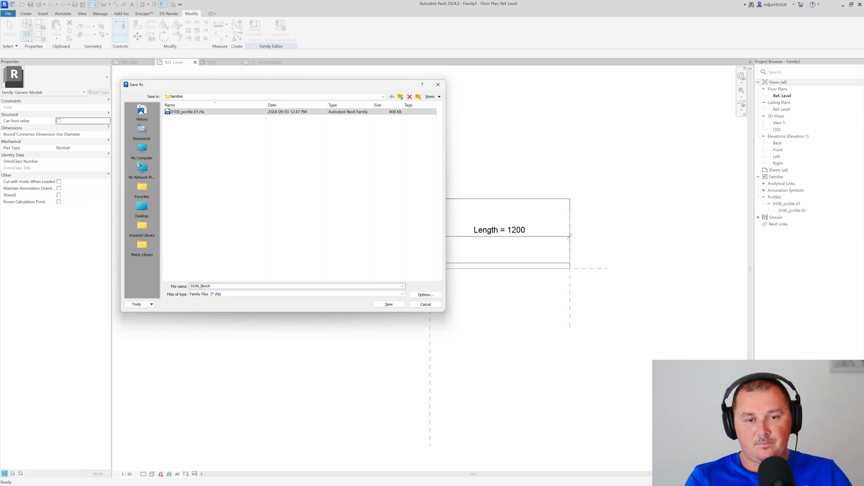
{"action": "key", "text": "Tab"}
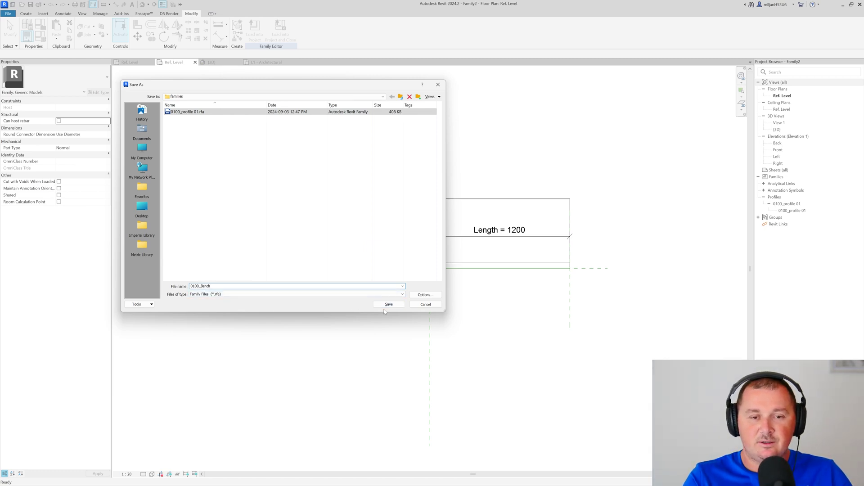
{"action": "left_click", "coordinate": [386, 306]}
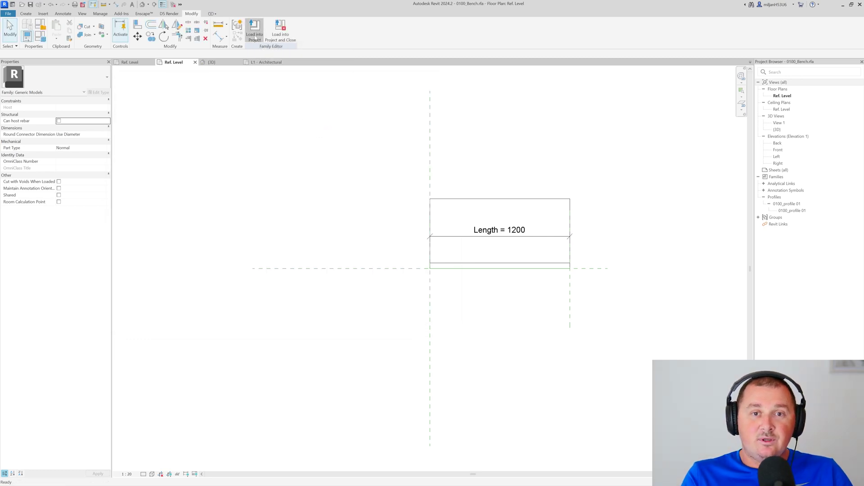
Load the 0100_Bench family into Project1 only
{"action": "left_click", "coordinate": [255, 36]}
{"action": "left_click", "coordinate": [388, 217]}
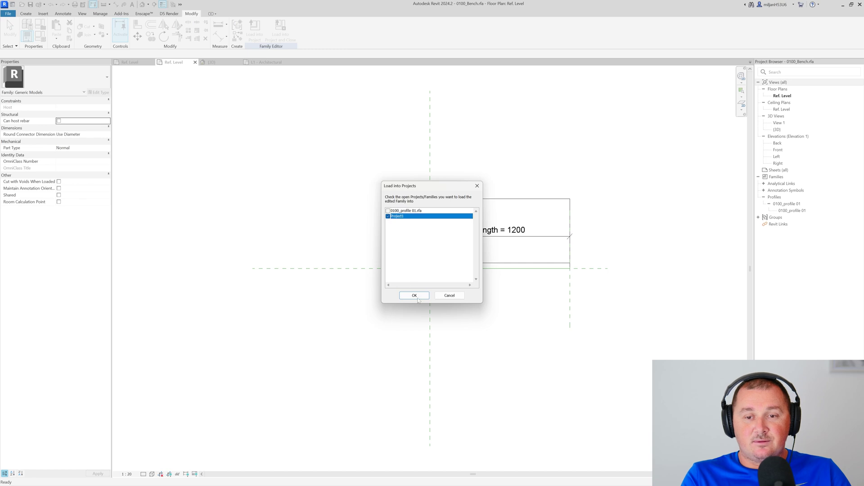
{"action": "left_click", "coordinate": [414, 296]}
Place a horizontal 0100_Bench on the L1 work plane, 3000 mm long, above the horizontal reference line in the floor plan
{"action": "middle_click_drag", "start_coordinate": [398, 259], "coordinate": [256, 259]}
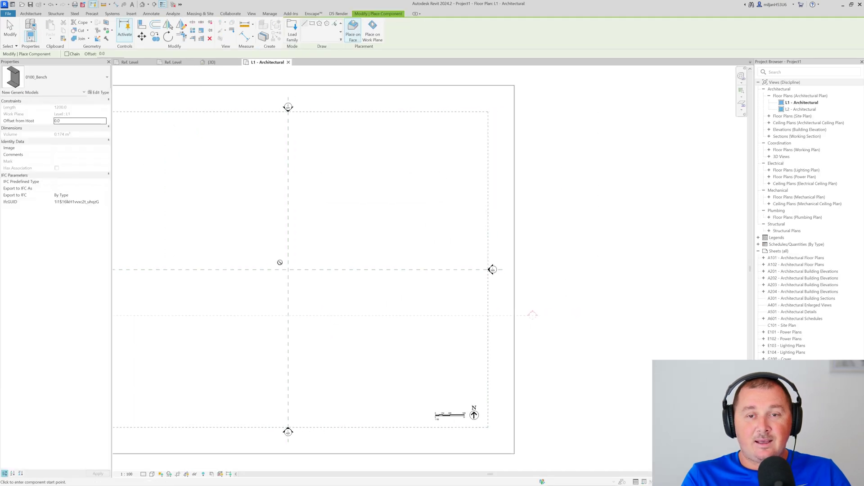
{"action": "left_click", "coordinate": [372, 30]}
{"action": "scroll", "coordinate": [302, 252], "scroll_direction": "up", "scroll_amount": 5}
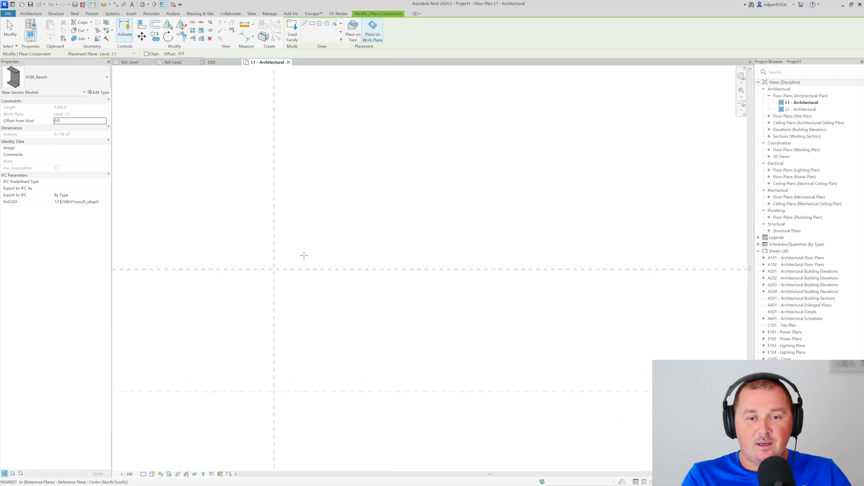
{"action": "left_click", "coordinate": [310, 225]}
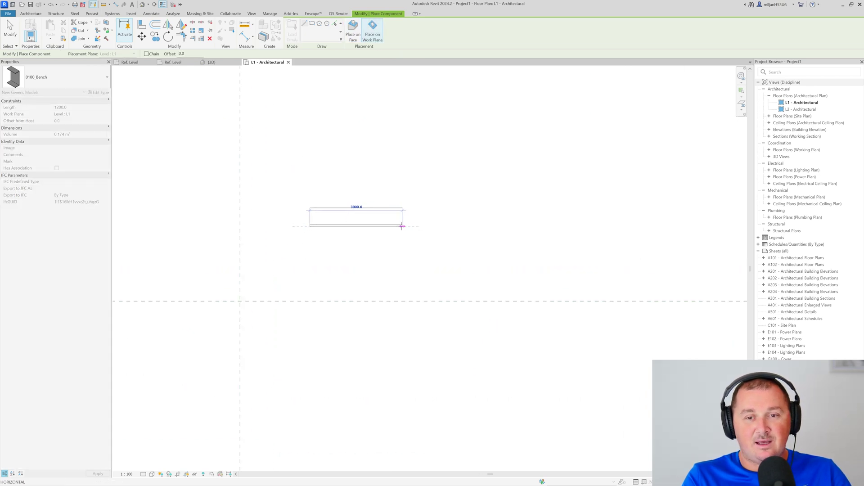
{"action": "left_click", "coordinate": [402, 227]}
{"action": "left_click", "coordinate": [9, 26]}
Draw a Generic - 200mm wall along the bench's back edge and beyond its end, with location line Finish Face: Interior and top constraint L2
{"action": "scroll", "coordinate": [384, 249], "scroll_direction": "up", "scroll_amount": 4}
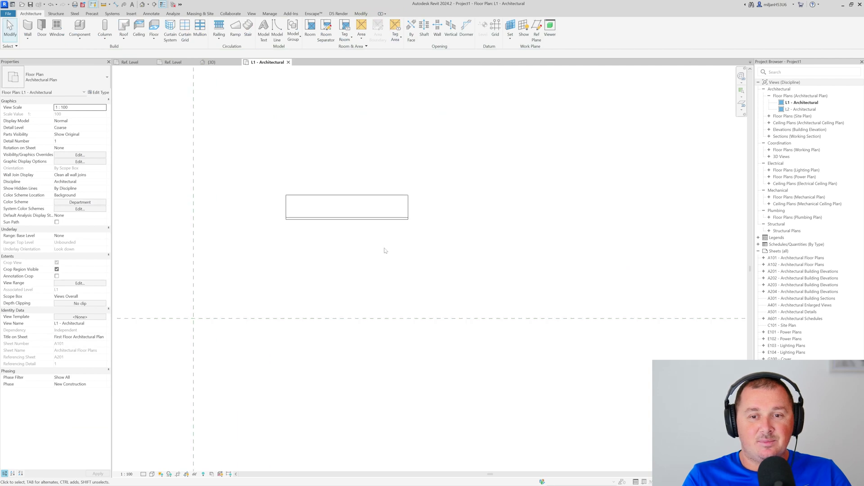
{"action": "key", "text": "w"}
{"action": "key", "text": "a"}
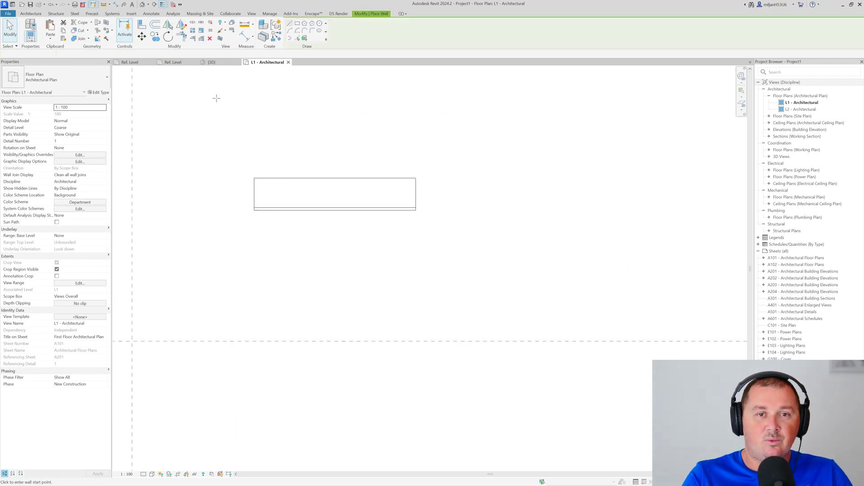
{"action": "left_click", "coordinate": [172, 54]}
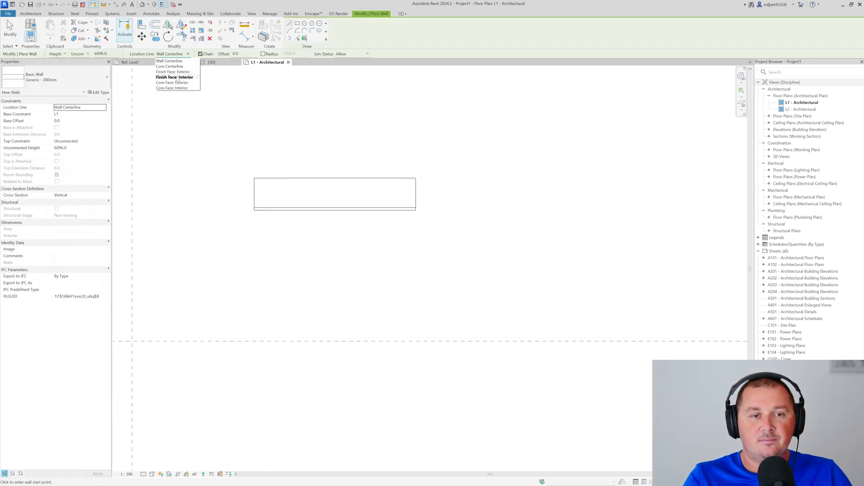
{"action": "left_click", "coordinate": [171, 77]}
{"action": "left_click", "coordinate": [80, 141]}
{"action": "left_click", "coordinate": [81, 160]}
{"action": "left_click", "coordinate": [254, 210]}
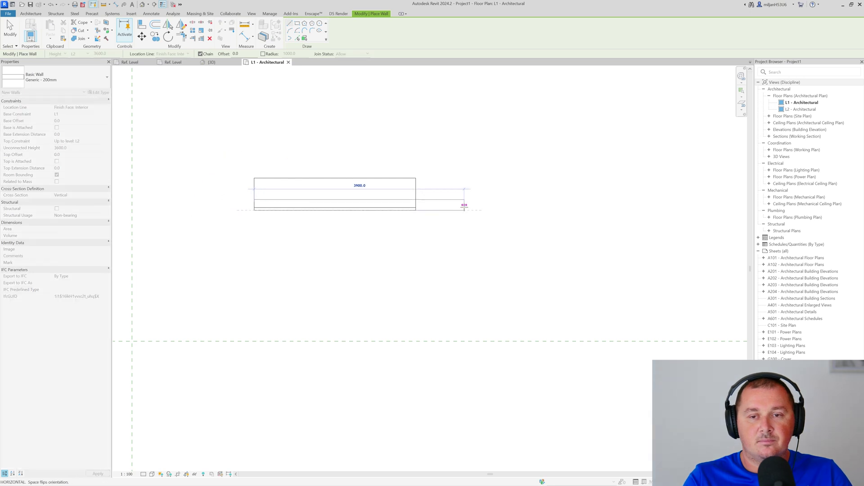
{"action": "left_click", "coordinate": [509, 210]}
{"action": "left_click", "coordinate": [266, 221]}
{"action": "left_click_drag", "start_coordinate": [254, 210], "coordinate": [164, 216]}
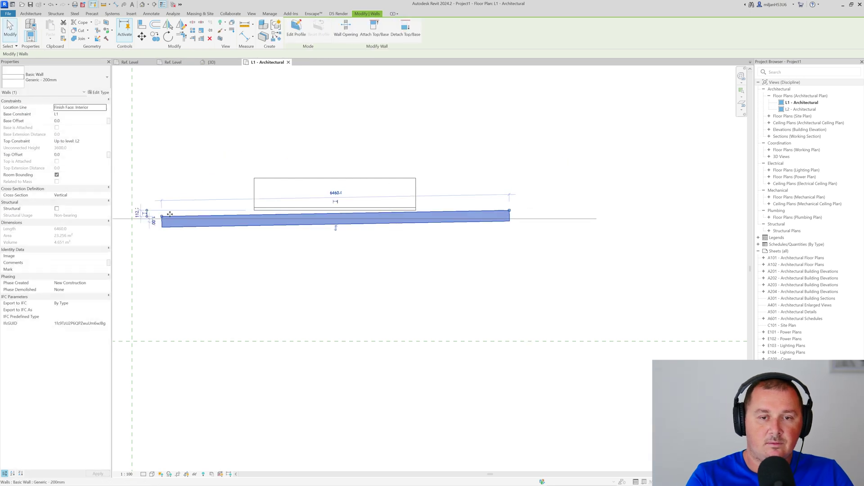
{"action": "key", "text": "ctrl+z"}
Extend the back wall horizontally past the bench's other end to a total length of about 6180 mm
{"action": "left_click", "coordinate": [254, 220]}
{"action": "left_click_drag", "start_coordinate": [254, 210], "coordinate": [176, 210]}
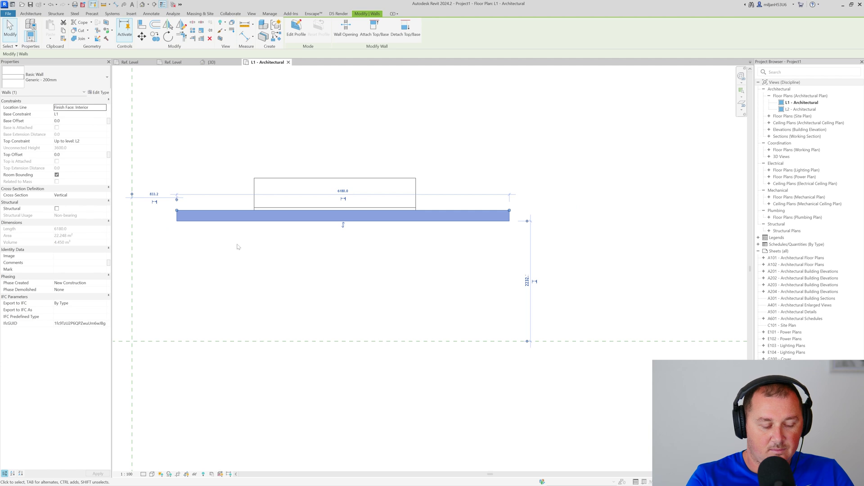
Draw two 600 mm side walls along the bench's short ends, starting from the back wall's face and running to the bench's front corners
{"action": "key", "text": "w"}
{"action": "key", "text": "a"}
{"action": "left_click", "coordinate": [255, 211]}
{"action": "left_click", "coordinate": [254, 178]}
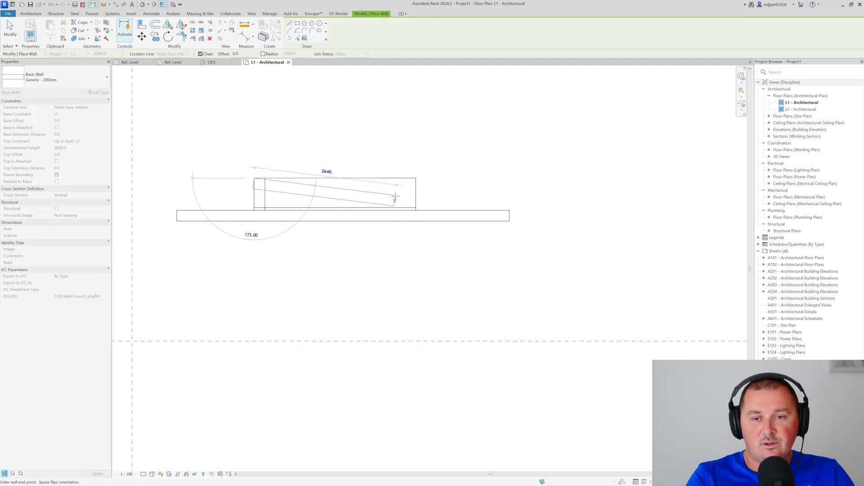
{"action": "key", "text": "Escape"}
{"action": "left_click", "coordinate": [415, 208]}
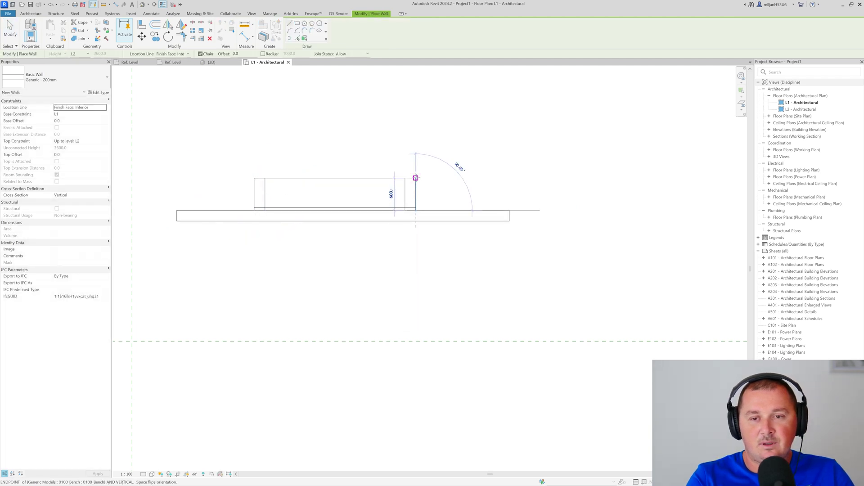
{"action": "left_click", "coordinate": [415, 178]}
{"action": "left_click", "coordinate": [3, 26]}
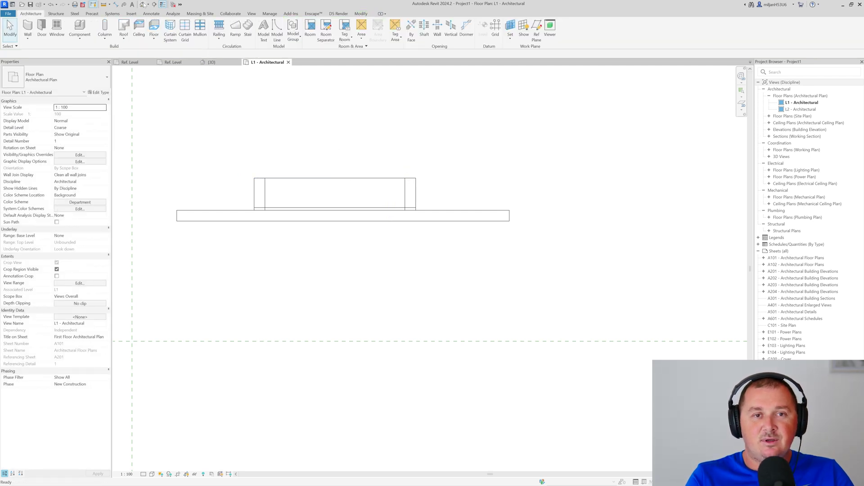
Open the project's 3D view and hide its annotation categories
{"action": "middle_click_drag", "start_coordinate": [494, 297], "coordinate": [239, 298], "text": "shift"}
{"action": "scroll", "coordinate": [475, 325], "scroll_direction": "up", "scroll_amount": 3}
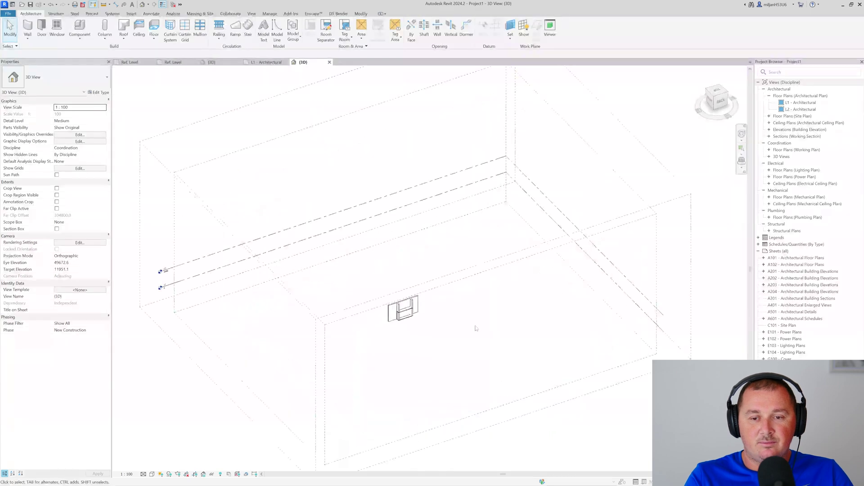
{"action": "key", "text": "v"}
{"action": "key", "text": "g"}
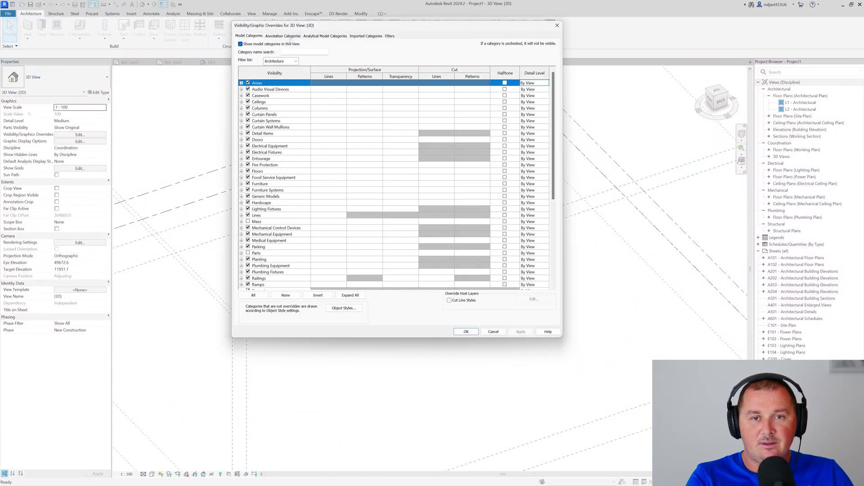
{"action": "left_click", "coordinate": [288, 37]}
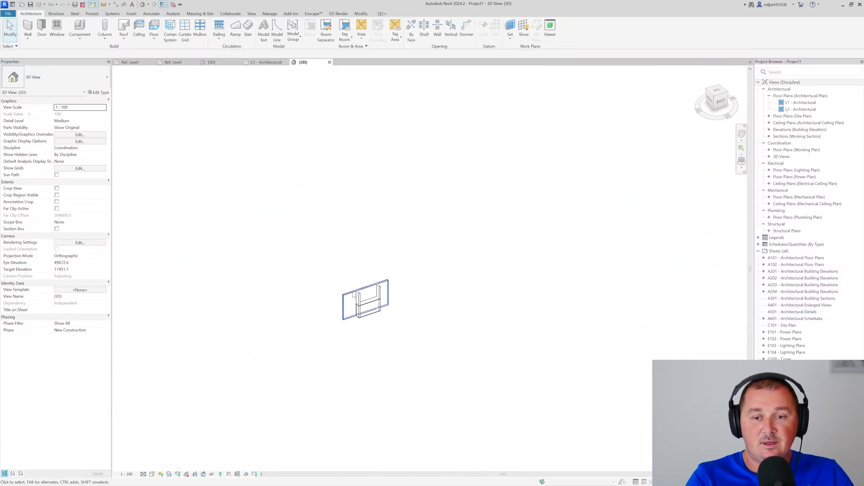
{"action": "scroll", "coordinate": [354, 295], "scroll_direction": "up", "scroll_amount": 10}
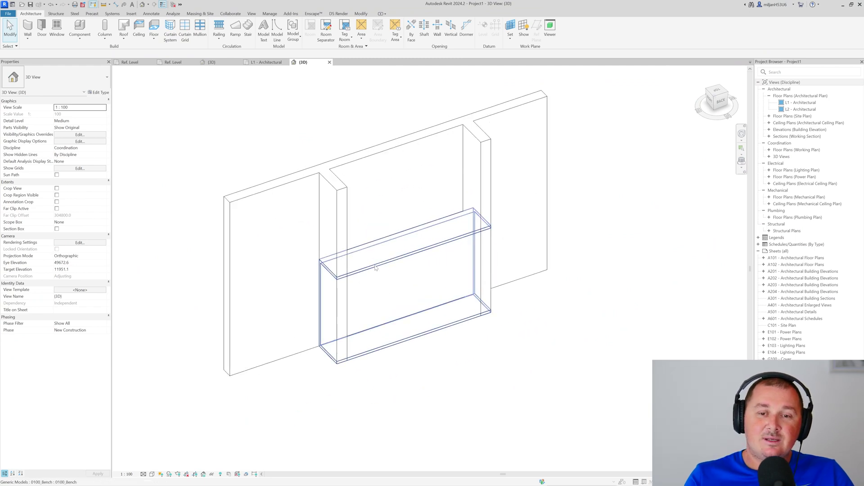
Set the placed bench's Offset from Host to 600 mm
{"action": "left_click", "coordinate": [375, 268]}
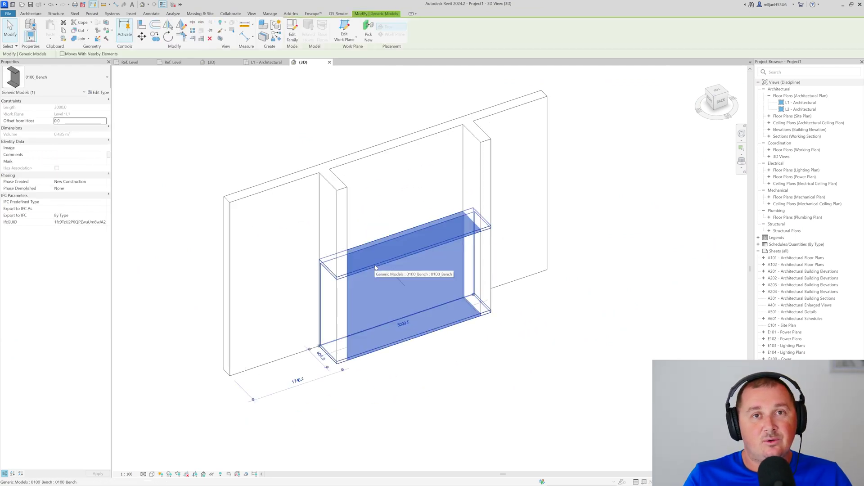
{"action": "left_click", "coordinate": [72, 121]}
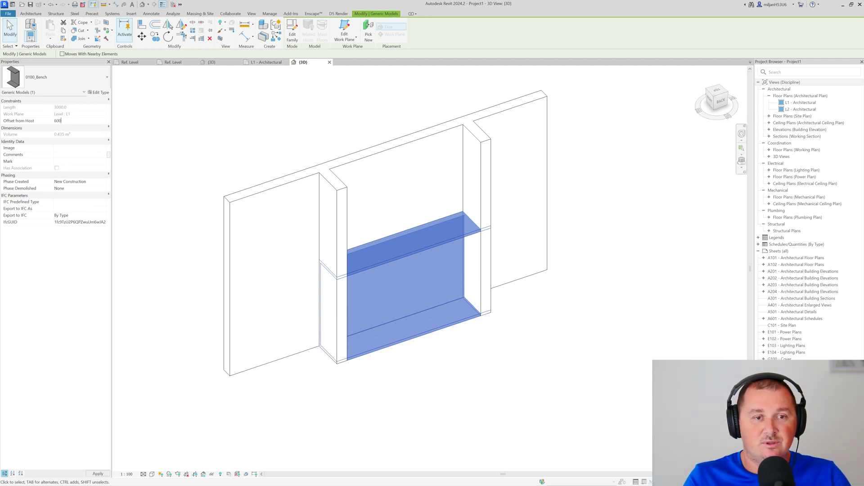
{"action": "type", "text": "600"}
{"action": "key", "text": "Return"}
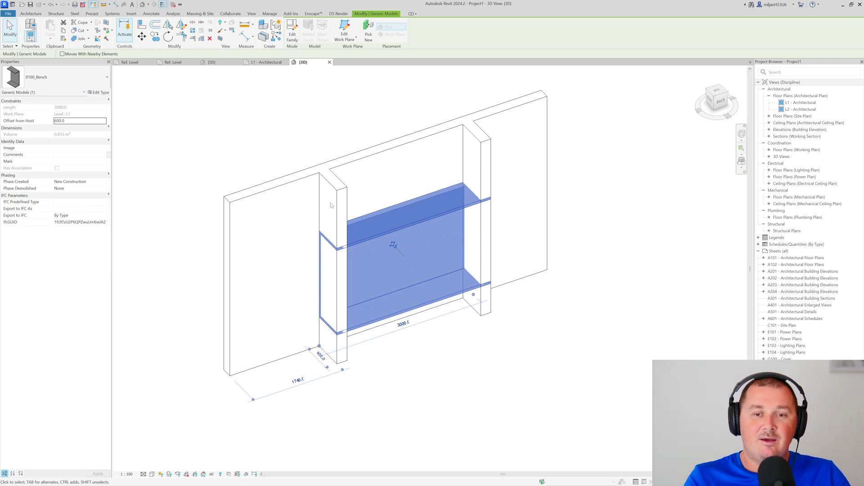
Change both side walls' top constraint to Unconnected and set their height to 600 mm
{"action": "left_click", "coordinate": [332, 206]}
{"action": "left_click", "coordinate": [484, 154], "text": "ctrl"}
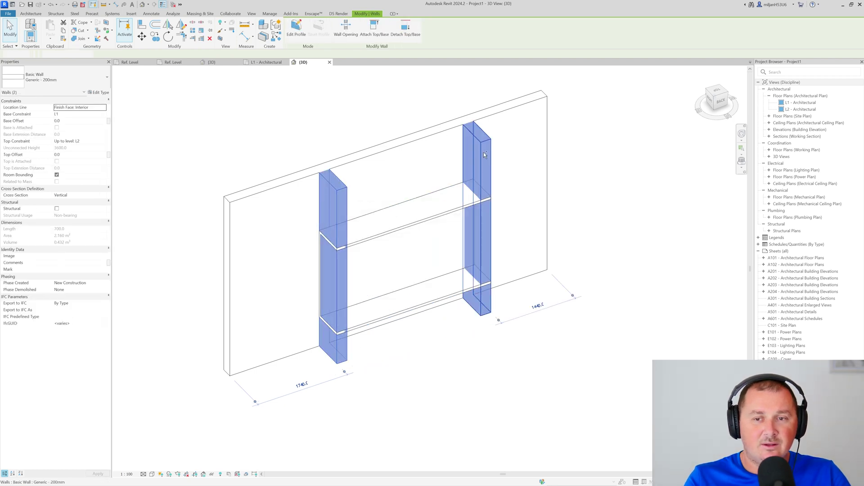
{"action": "left_click", "coordinate": [83, 142]}
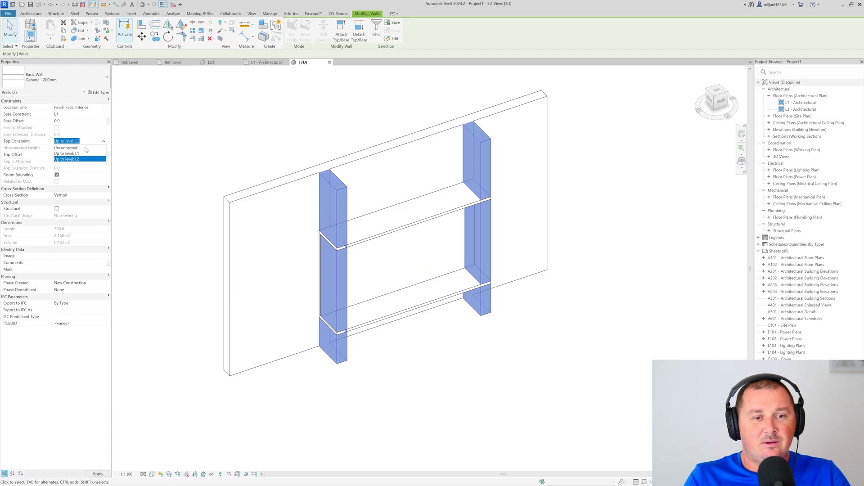
{"action": "left_click", "coordinate": [79, 147]}
{"action": "left_click", "coordinate": [79, 147]}
{"action": "type", "text": "600"}
{"action": "left_click", "coordinate": [239, 180]}
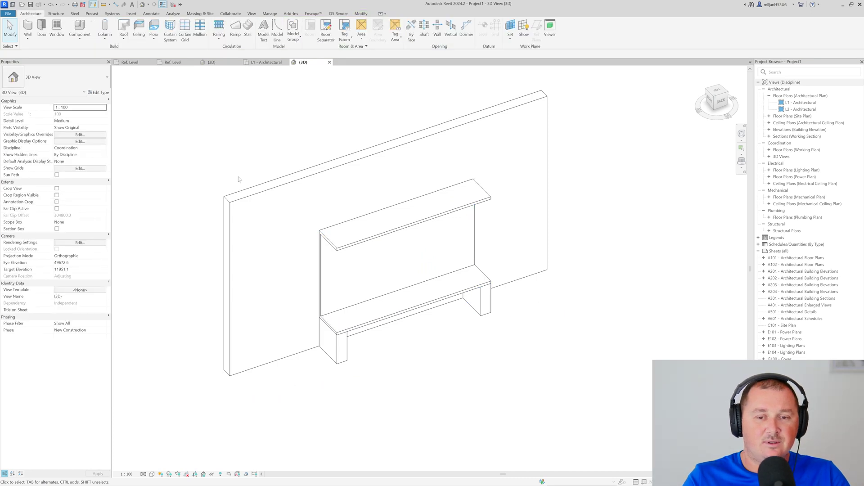
Stretch the bench's near end to the end of the back wall, making it about 4740 mm long
{"action": "middle_click_drag", "start_coordinate": [239, 180], "coordinate": [368, 233], "text": "shift"}
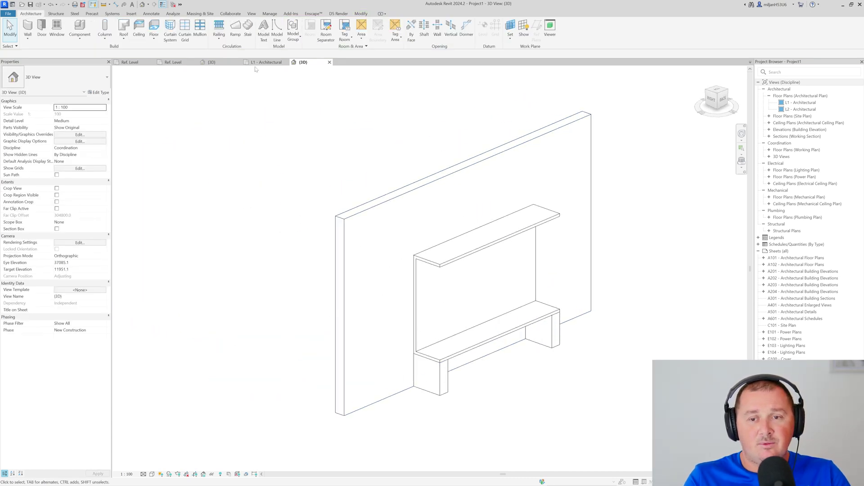
{"action": "left_click", "coordinate": [446, 272]}
{"action": "scroll", "coordinate": [456, 228], "scroll_direction": "up", "scroll_amount": 3}
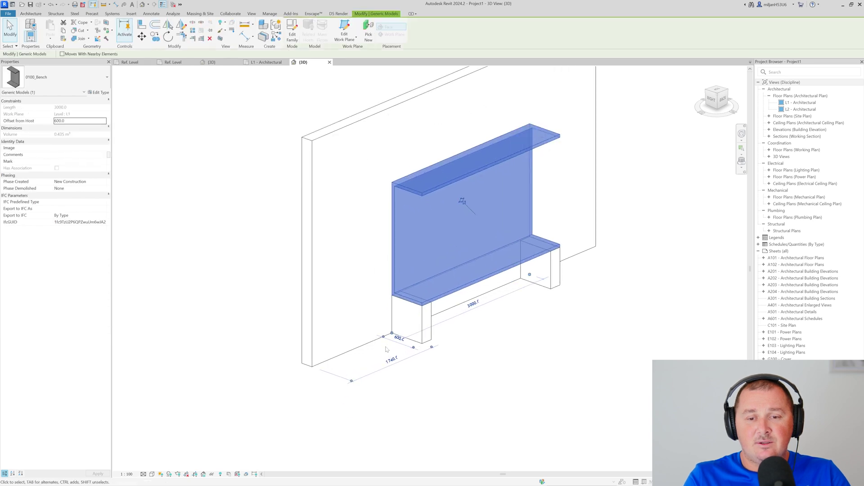
{"action": "scroll", "coordinate": [386, 345], "scroll_direction": "up", "scroll_amount": 2}
{"action": "left_click_drag", "start_coordinate": [394, 330], "coordinate": [288, 374]}
{"action": "scroll", "coordinate": [297, 383], "scroll_direction": "down", "scroll_amount": 2}
{"action": "left_click", "coordinate": [426, 366]}
{"action": "left_click", "coordinate": [443, 307]}
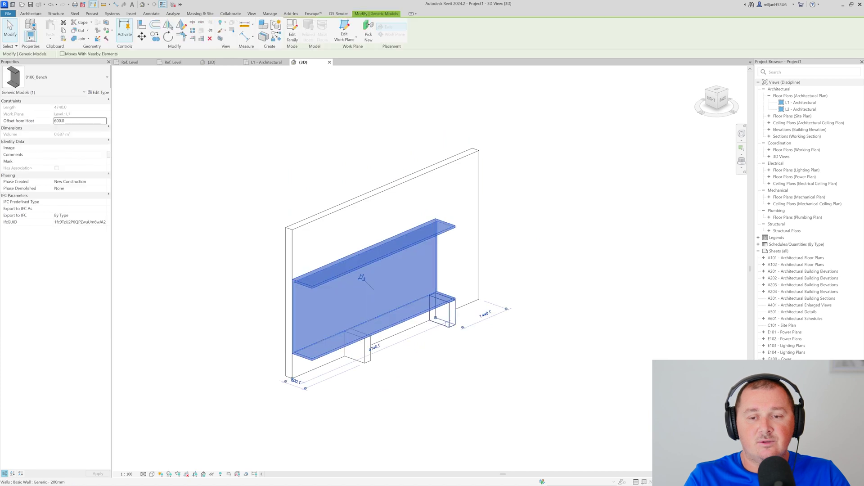
Stretch the bench's far end to the far end of the back wall, making it about 6180 mm long
{"action": "left_click_drag", "start_coordinate": [436, 318], "coordinate": [479, 299]}
{"action": "left_click", "coordinate": [544, 320]}
{"action": "mouse_move", "coordinate": [491, 335]}
{"action": "middle_mouse_down", "text": "shift"}
{"action": "mouse_move", "coordinate": [477, 343]}
{"action": "mouse_move", "coordinate": [487, 336]}
{"action": "middle_mouse_up", "text": "shift"}
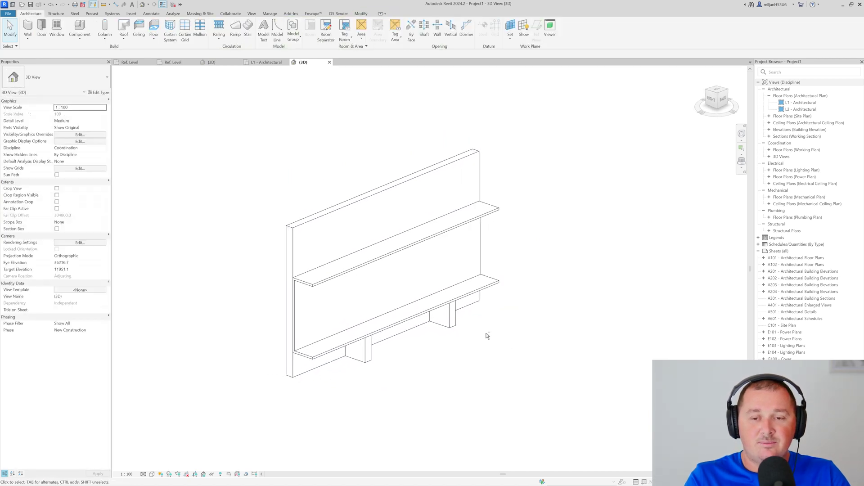
Open the type properties of the stretched bench and set its H dimension to 2100 mm
{"action": "left_click", "coordinate": [385, 256]}
{"action": "scroll", "coordinate": [385, 256], "scroll_direction": "up", "scroll_amount": 2}
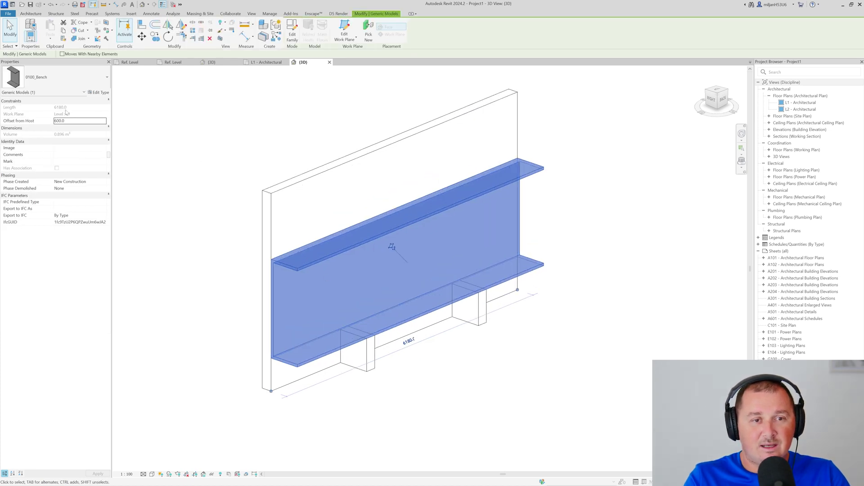
{"action": "middle_click_drag", "start_coordinate": [242, 221], "coordinate": [176, 218]}
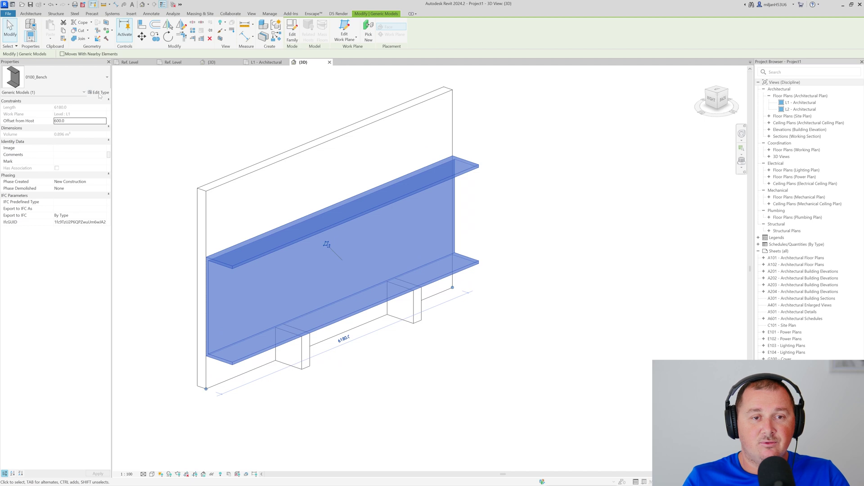
{"action": "left_click", "coordinate": [99, 92]}
{"action": "left_click_drag", "start_coordinate": [552, 40], "coordinate": [653, 39]}
{"action": "key", "text": "Tab"}
{"action": "left_click", "coordinate": [806, 322]}
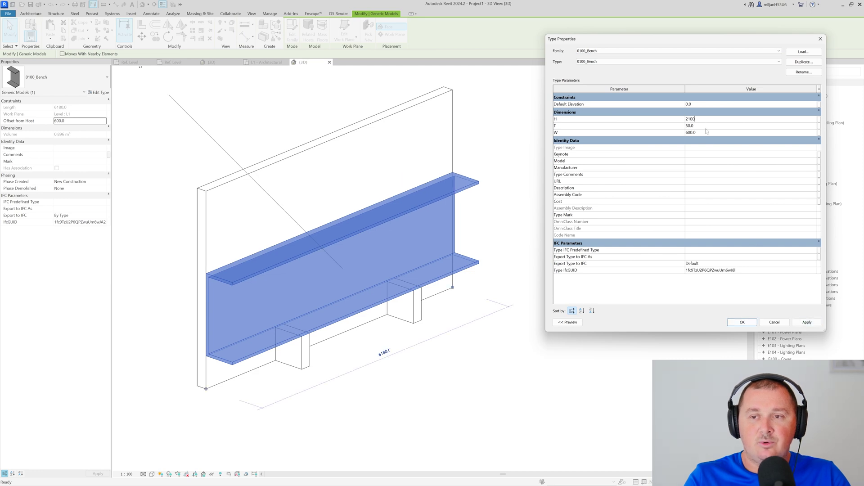
{"action": "type", "text": "2100"}
{"action": "key", "text": "Tab"}
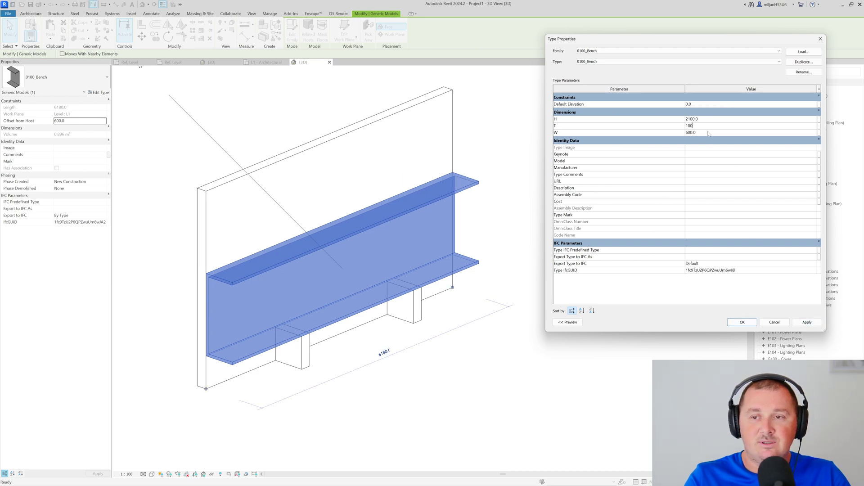
Set the bench type's T to 100 mm and W to 450 mm, and accept the type changes
{"action": "type", "text": "100"}
{"action": "key", "text": "Tab"}
{"action": "type", "text": "4500"}
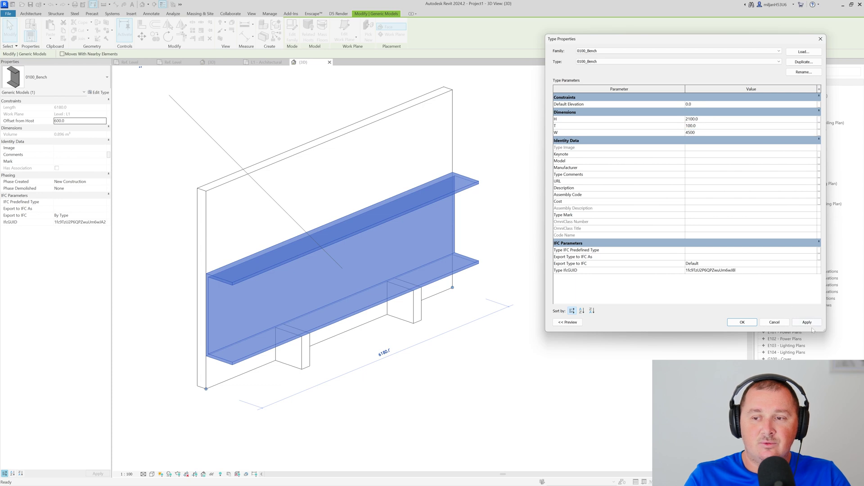
{"action": "left_click", "coordinate": [807, 323]}
{"action": "left_click", "coordinate": [729, 133]}
{"action": "type", "text": "4"}
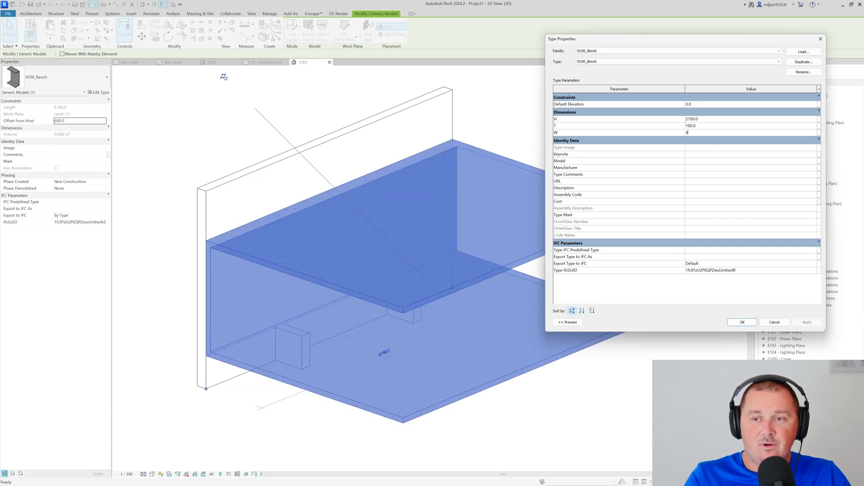
{"action": "left_click", "coordinate": [807, 322]}
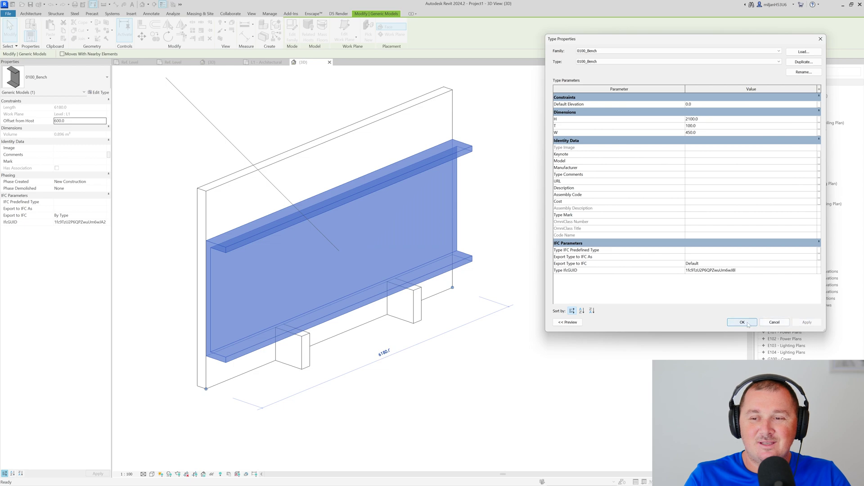
{"action": "left_click", "coordinate": [742, 322]}
{"action": "left_click", "coordinate": [418, 355]}
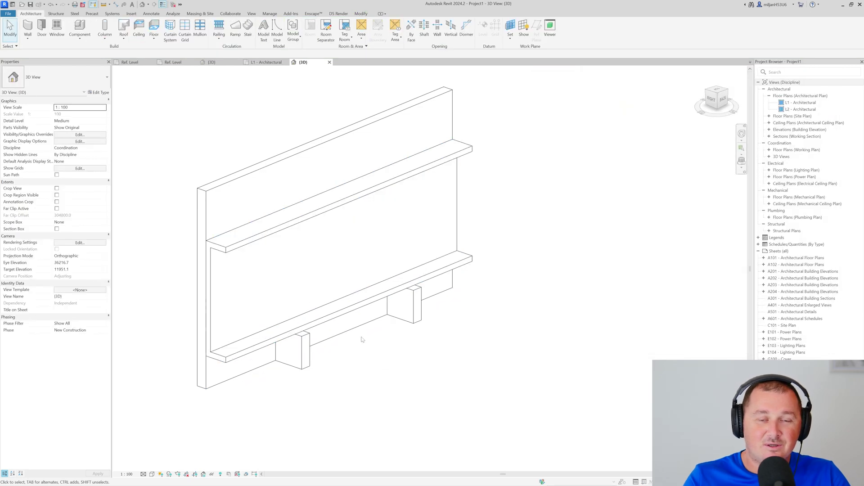
Switch to the reference bench photo and mark vertical lines at the seat and top shelf corners to compare their depths
{"action": "key", "text": "alt+Tab"}
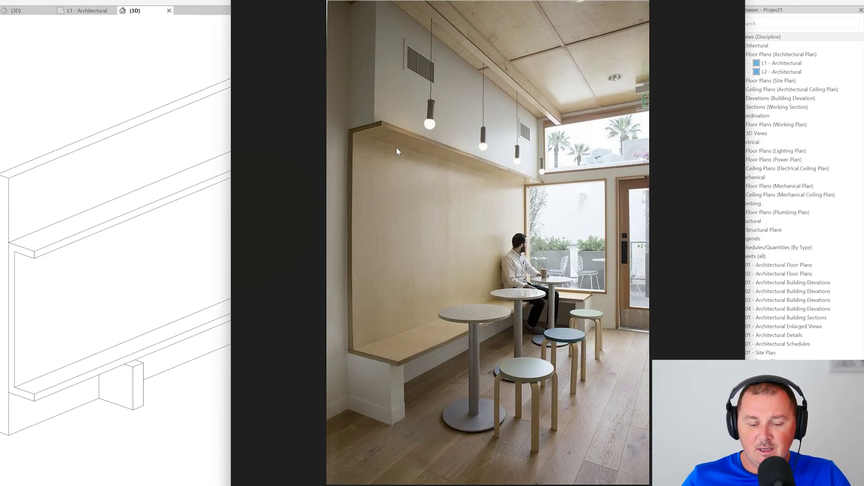
{"action": "key", "text": "Print"}
{"action": "left_click_drag", "start_coordinate": [309, 73], "coordinate": [554, 440]}
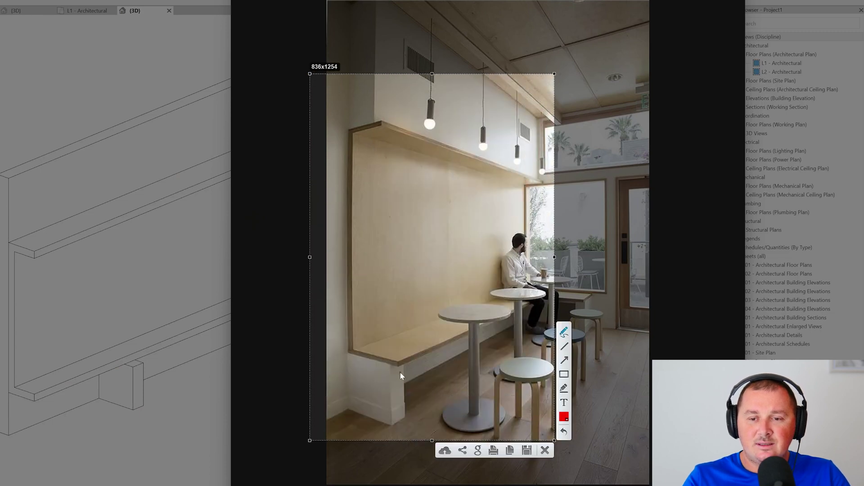
{"action": "mouse_move", "coordinate": [400, 372]}
{"action": "left_mouse_down"}
{"action": "mouse_move", "coordinate": [394, 100]}
{"action": "mouse_move", "coordinate": [377, 122]}
{"action": "left_mouse_up"}
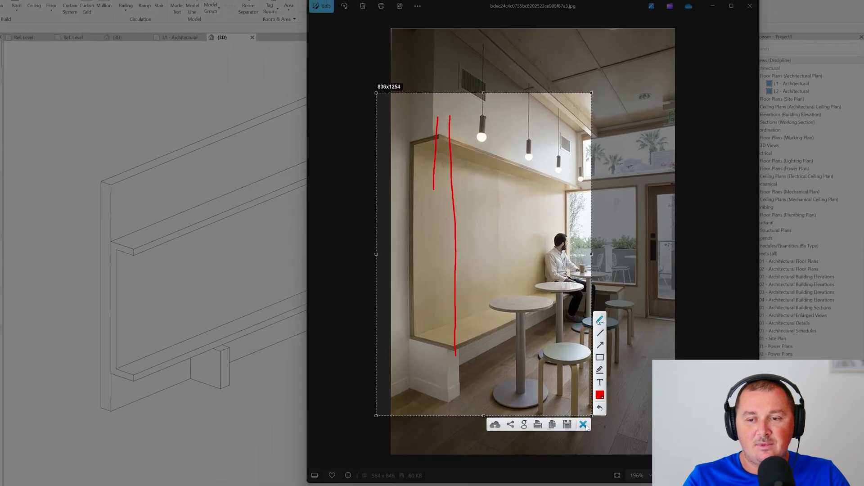
{"action": "left_click", "coordinate": [545, 449]}
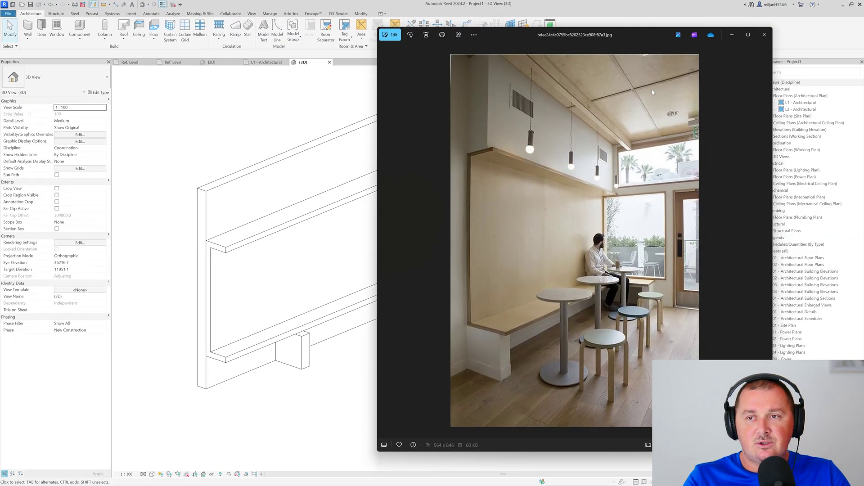
{"action": "left_click", "coordinate": [735, 35]}
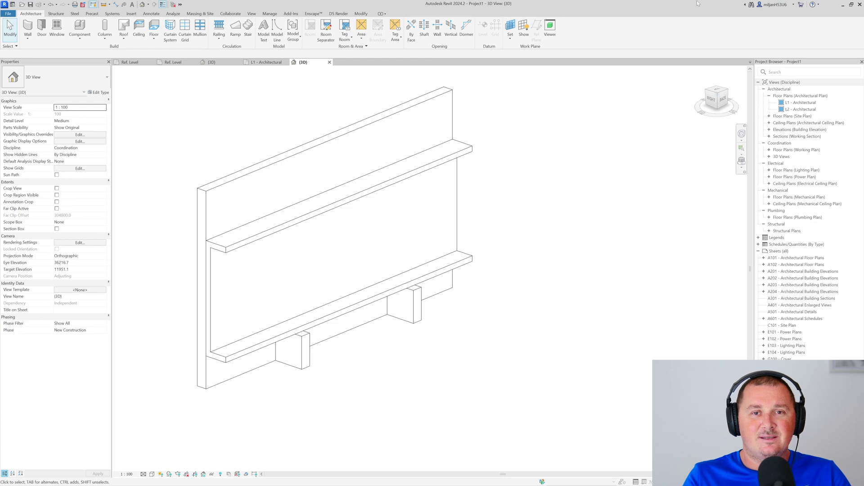
Save the open profile family as a new family file named 0100_profile 02.rfa in the families folder
{"action": "left_click", "coordinate": [129, 62]}
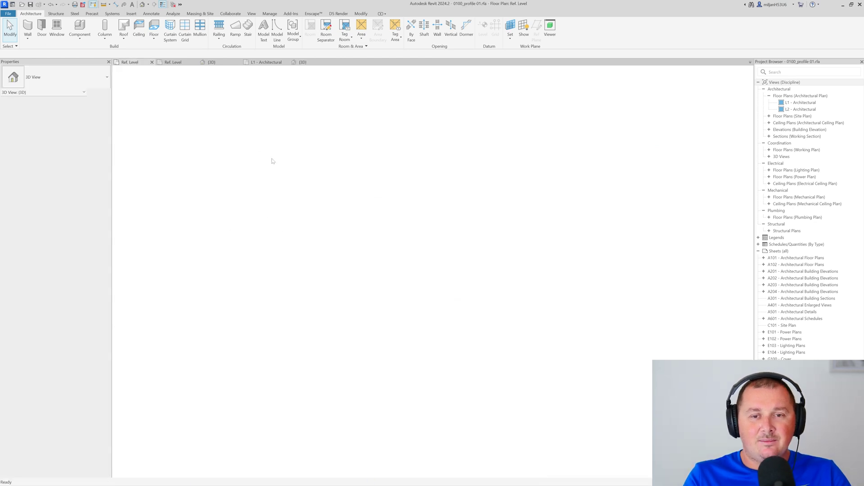
{"action": "left_click", "coordinate": [14, 15]}
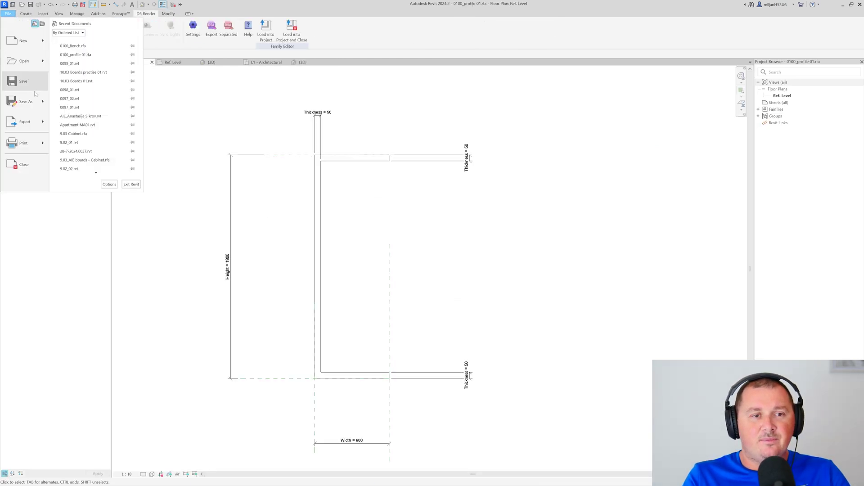
{"action": "mouse_move", "coordinate": [43, 103]}
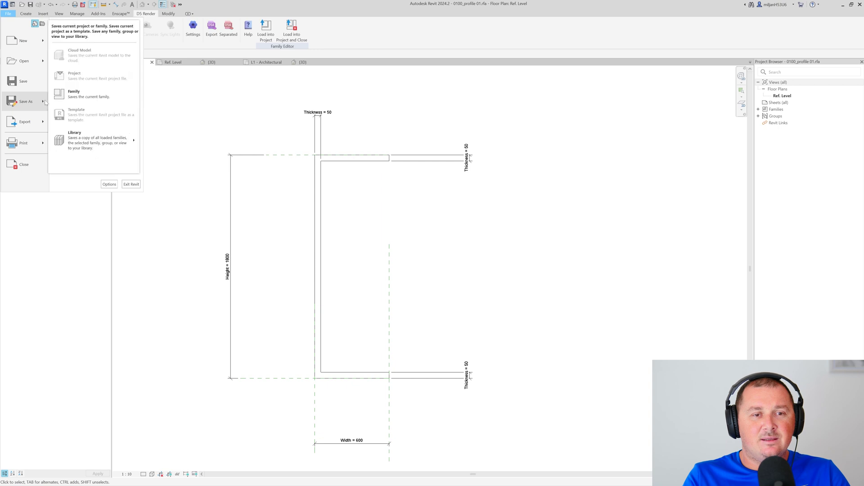
{"action": "left_click", "coordinate": [72, 94]}
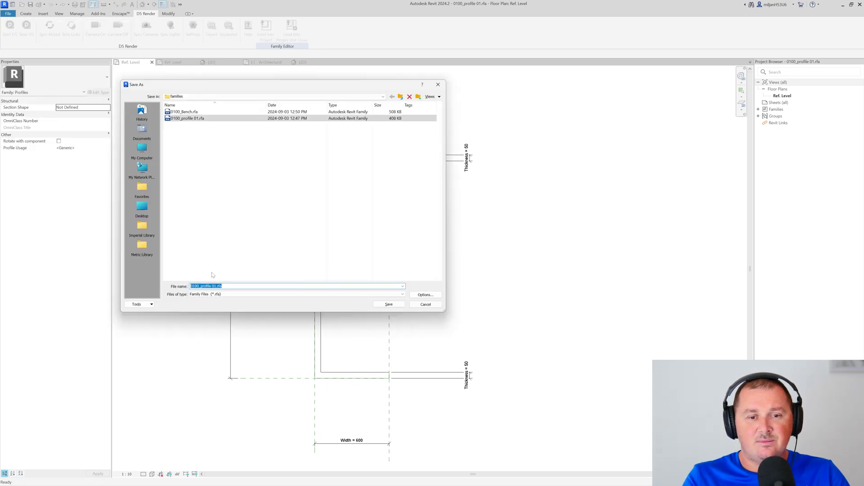
{"action": "left_click", "coordinate": [213, 287]}
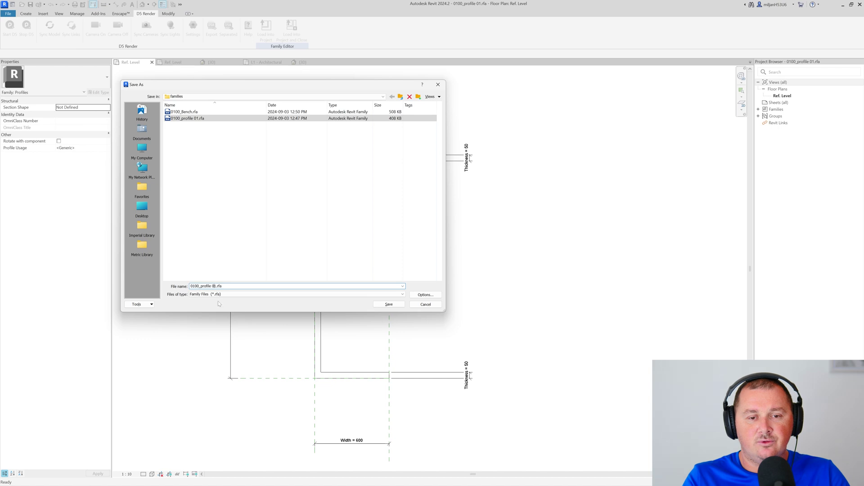
{"action": "type", "text": "2"}
{"action": "left_click", "coordinate": [387, 305]}
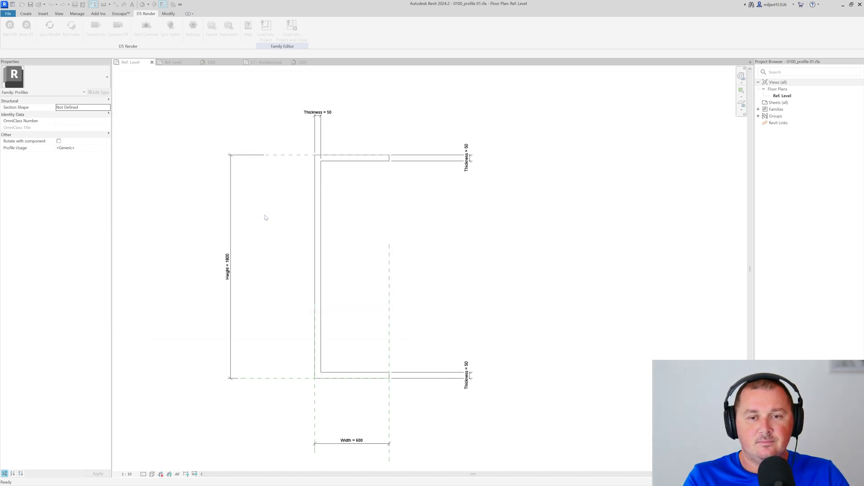
Draw a vertical reference plane about 423 mm from the profile's back plane and dimension it from that back plane
{"action": "key", "text": "r"}
{"action": "key", "text": "p"}
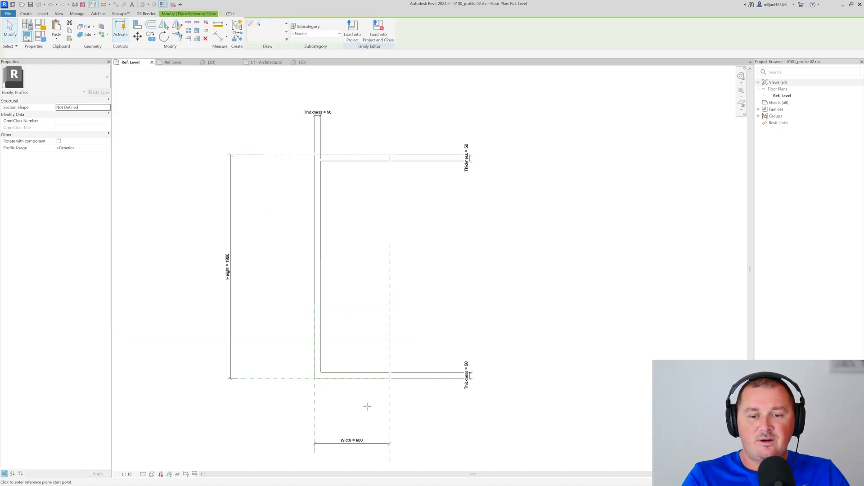
{"action": "left_click", "coordinate": [367, 406]}
{"action": "left_click", "coordinate": [368, 115]}
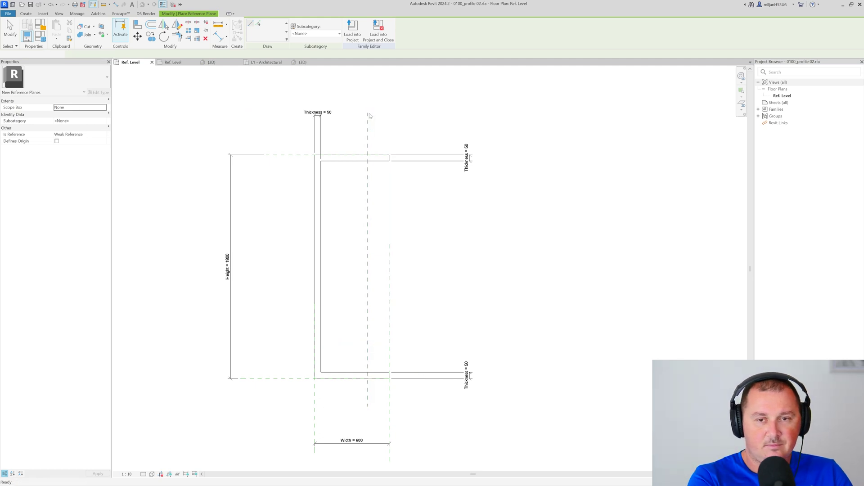
{"action": "key", "text": "d"}
{"action": "key", "text": "i"}
{"action": "left_click", "coordinate": [315, 411]}
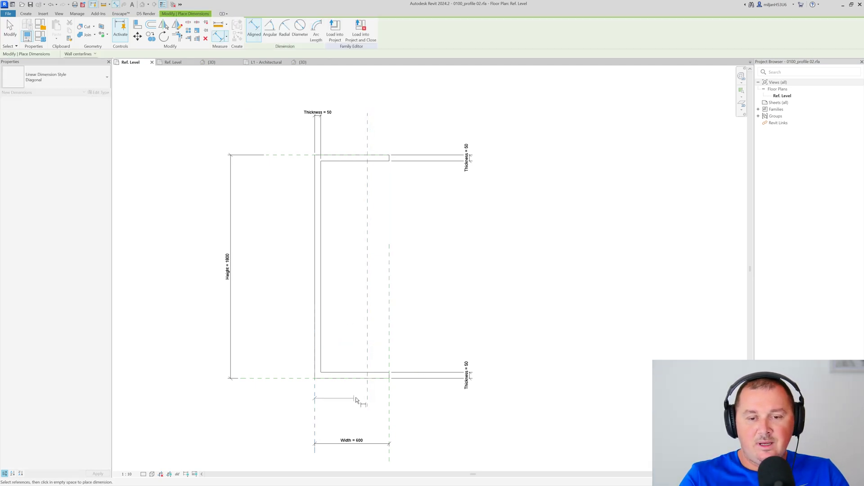
{"action": "left_click", "coordinate": [368, 398]}
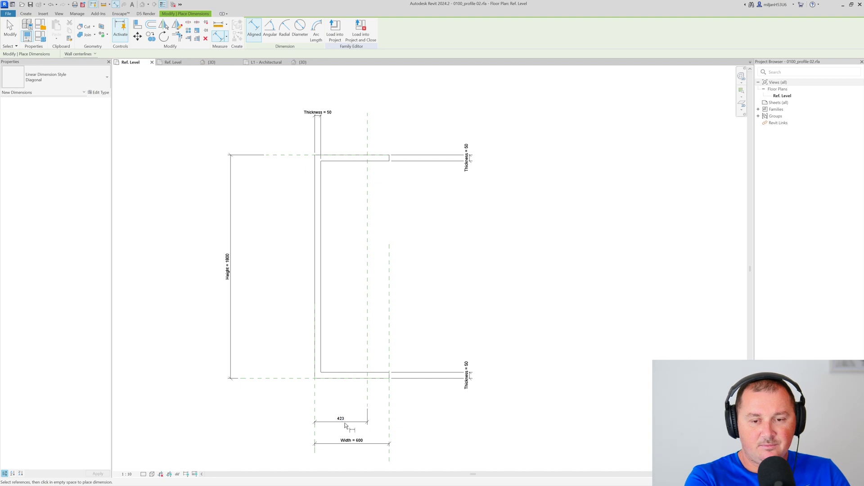
{"action": "left_click", "coordinate": [345, 425]}
Label the new reference plane's dimension with a new family type parameter named Widht 2
{"action": "key", "text": "Escape"}
{"action": "left_click", "coordinate": [341, 424]}
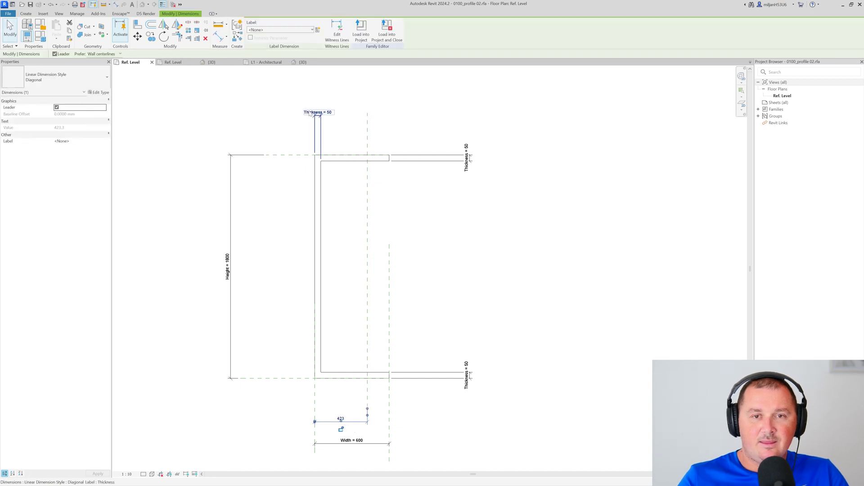
{"action": "left_click", "coordinate": [318, 30]}
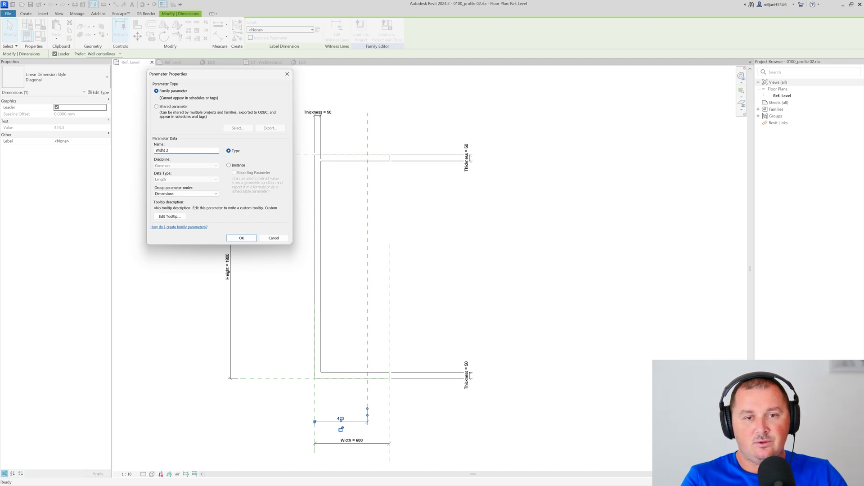
{"action": "key", "text": "Return"}
{"action": "left_click", "coordinate": [217, 129]}
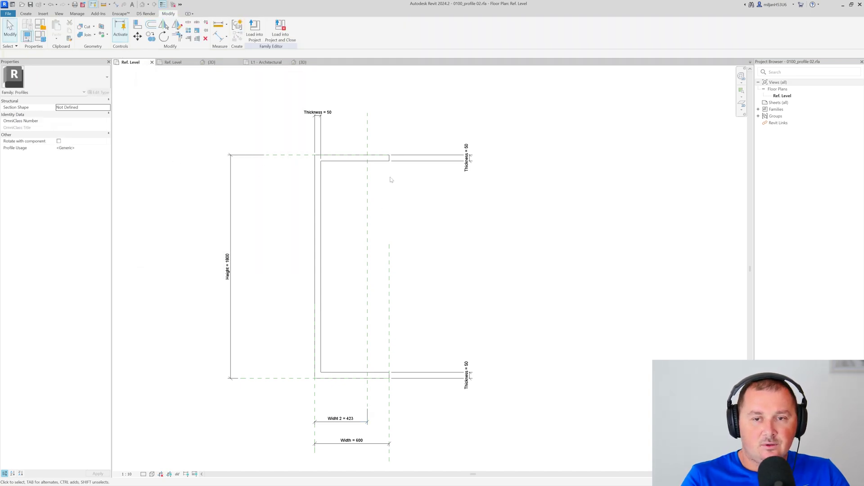
Move the upper shelf's end line off the Width reference plane and align it to the Widht 2 reference plane
{"action": "scroll", "coordinate": [391, 180], "scroll_direction": "up", "scroll_amount": 5}
{"action": "left_click", "coordinate": [394, 148]}
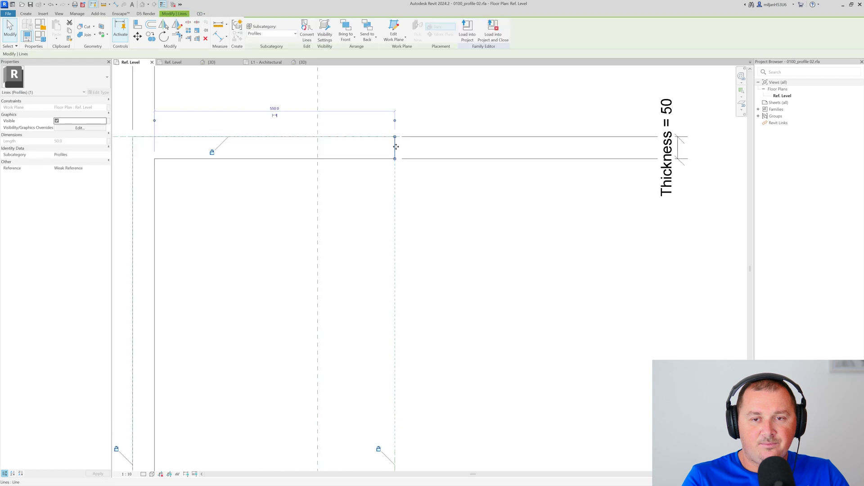
{"action": "left_click_drag", "start_coordinate": [394, 147], "coordinate": [376, 147]}
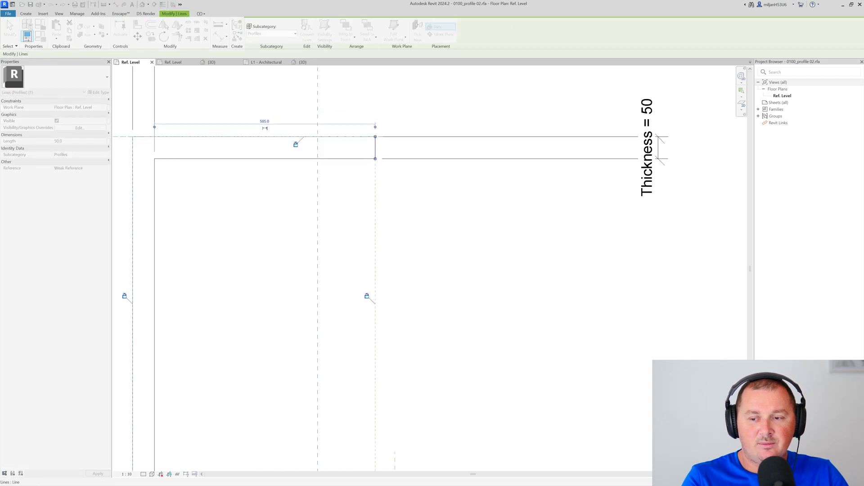
{"action": "left_click", "coordinate": [377, 248]}
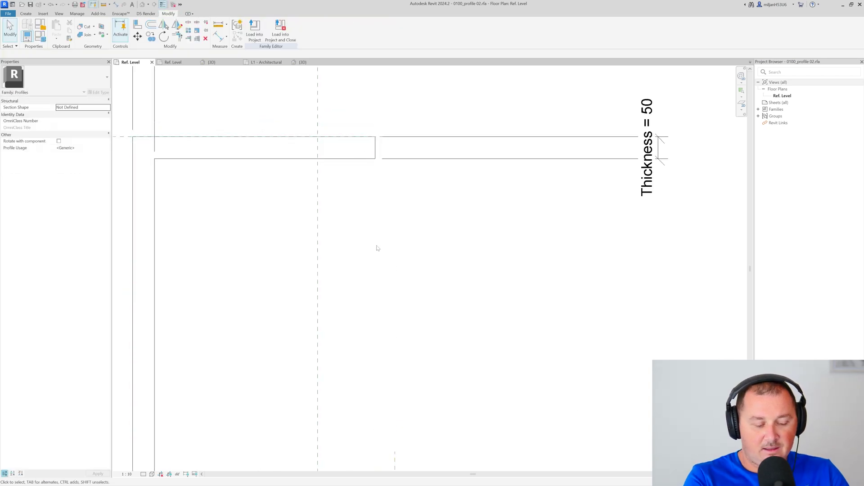
{"action": "key", "text": "a"}
{"action": "key", "text": "l"}
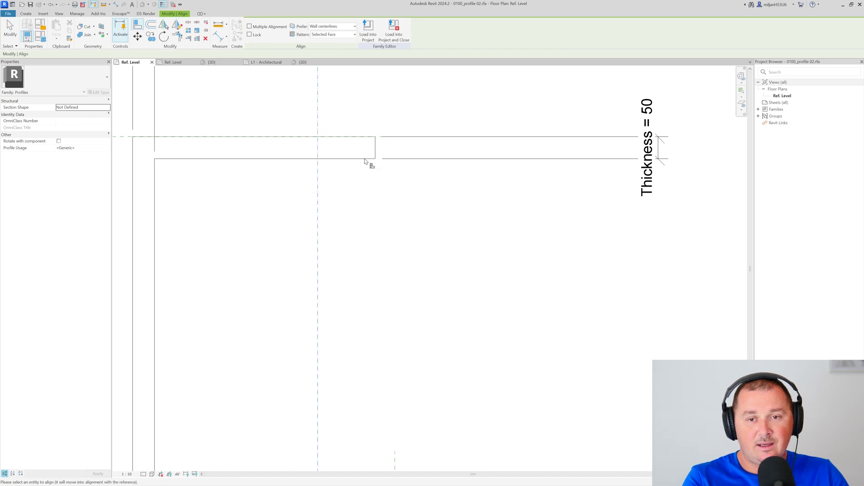
{"action": "left_click", "coordinate": [376, 149]}
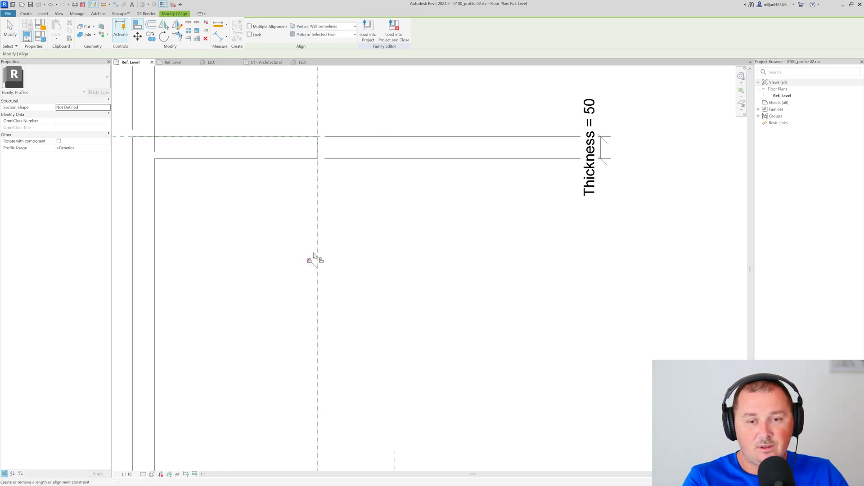
{"action": "scroll", "coordinate": [315, 252], "scroll_direction": "down", "scroll_amount": 5}
Set the profile family's Widht 2 parameter to 400 mm in the family types
{"action": "left_click", "coordinate": [10, 29]}
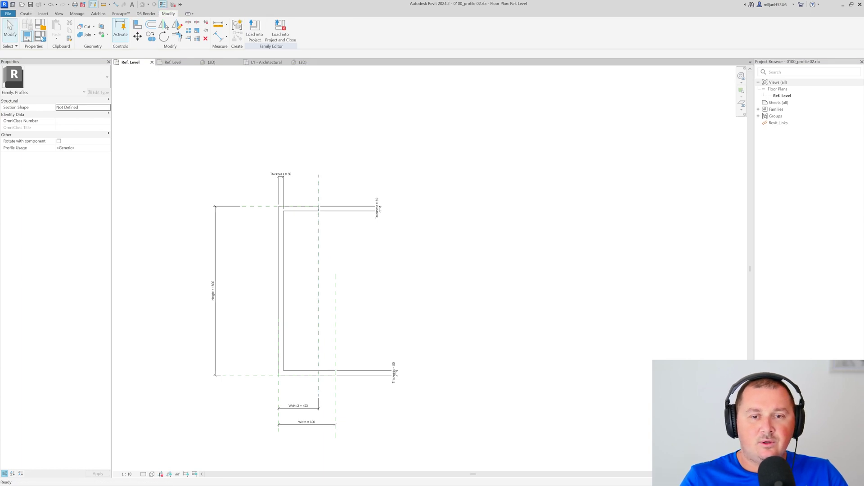
{"action": "left_click", "coordinate": [41, 38]}
{"action": "left_click", "coordinate": [638, 96]}
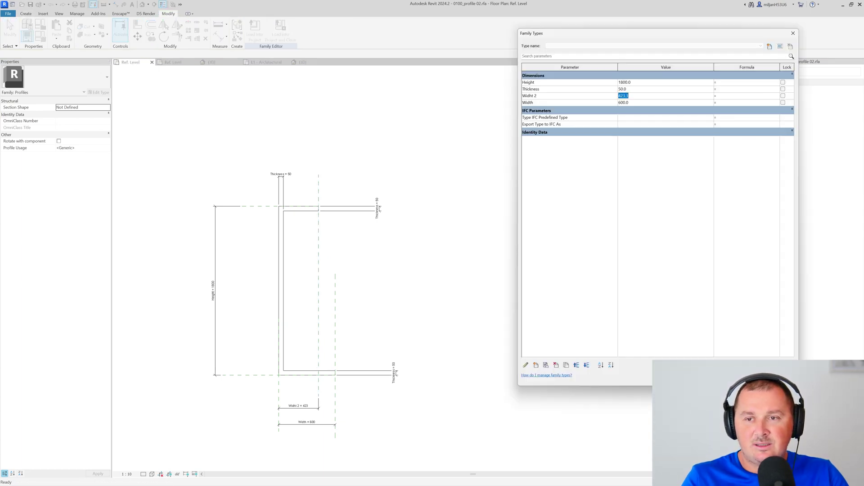
{"action": "key", "text": "Return"}
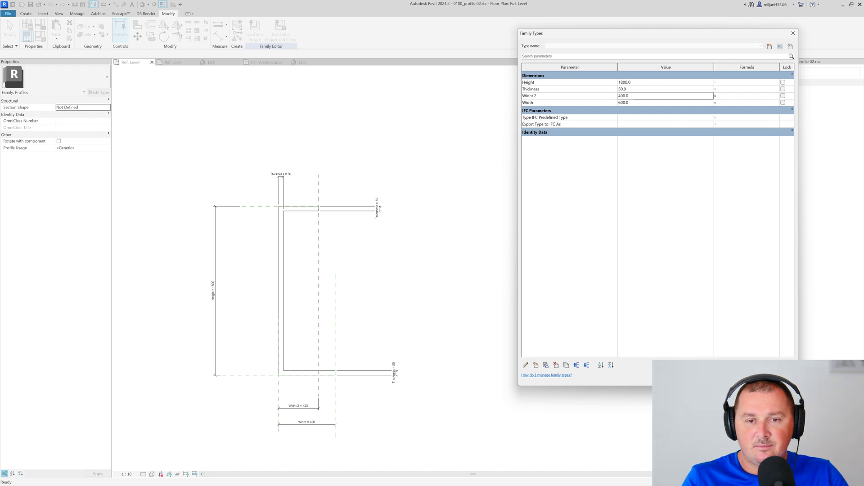
{"action": "scroll", "coordinate": [322, 398], "scroll_direction": "up", "scroll_amount": 3}
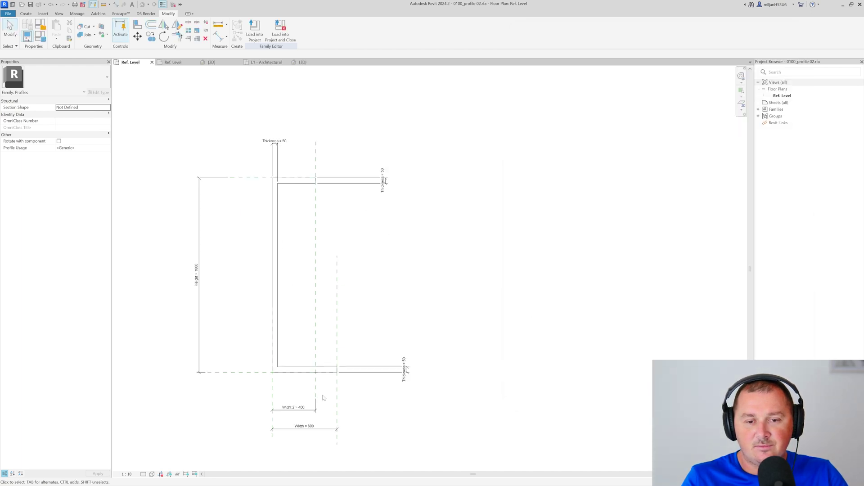
{"action": "scroll", "coordinate": [309, 372], "scroll_direction": "down", "scroll_amount": 3}
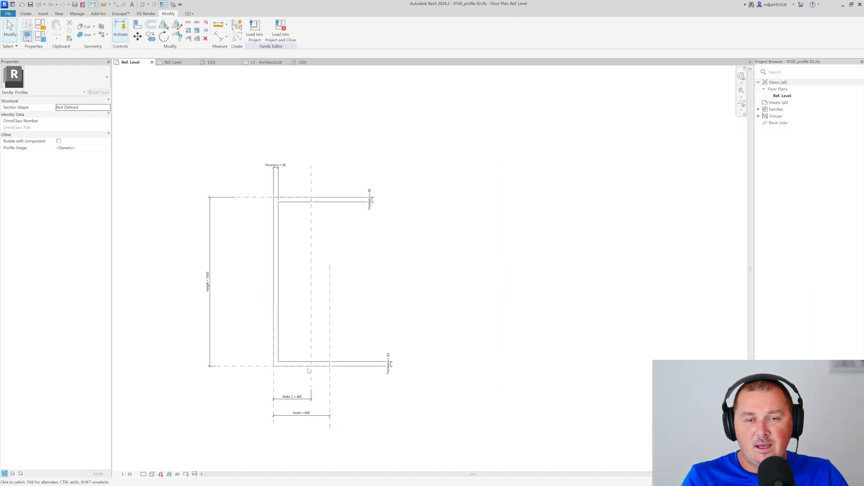
Switch to the open bench family and save it as a new family file named 0100_Bench 02.rfa in the families folder
{"action": "left_click", "coordinate": [255, 29]}
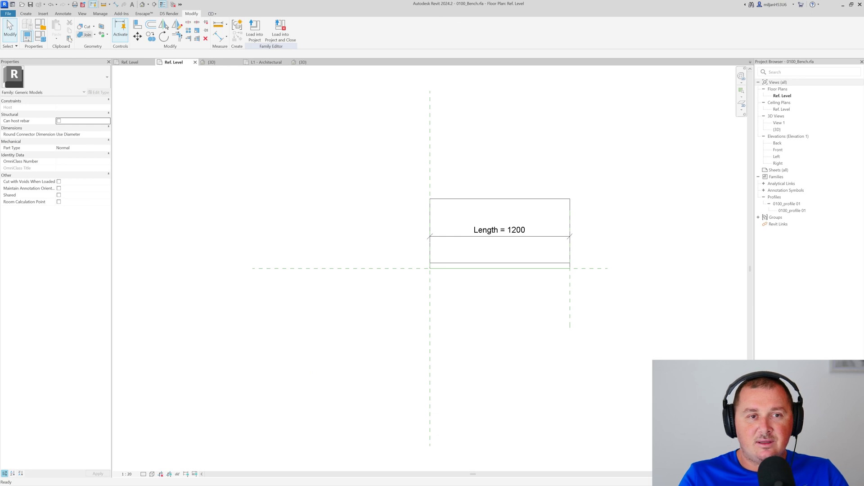
{"action": "left_click", "coordinate": [14, 16]}
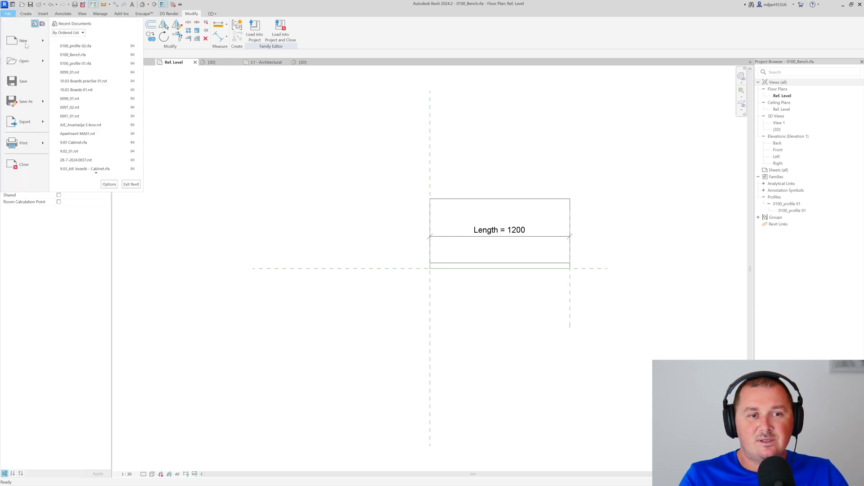
{"action": "mouse_move", "coordinate": [45, 103]}
{"action": "left_click", "coordinate": [68, 94]}
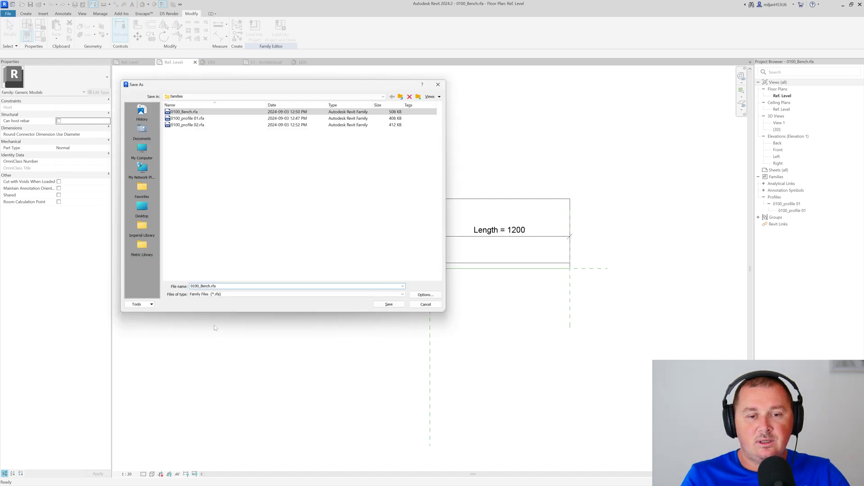
{"action": "left_click", "coordinate": [388, 305]}
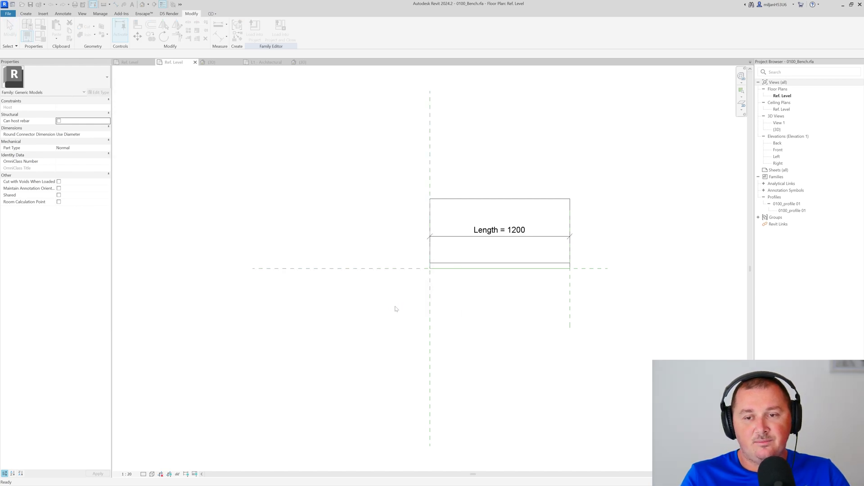
Load the 0100_profile 02 family into 0100_Bench 02.rfa only, leaving Project1 out
{"action": "left_click", "coordinate": [133, 66]}
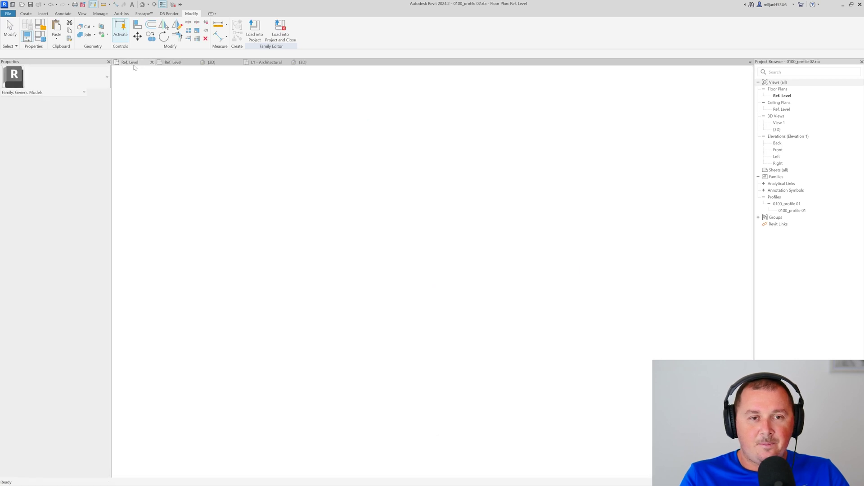
{"action": "left_click", "coordinate": [253, 34]}
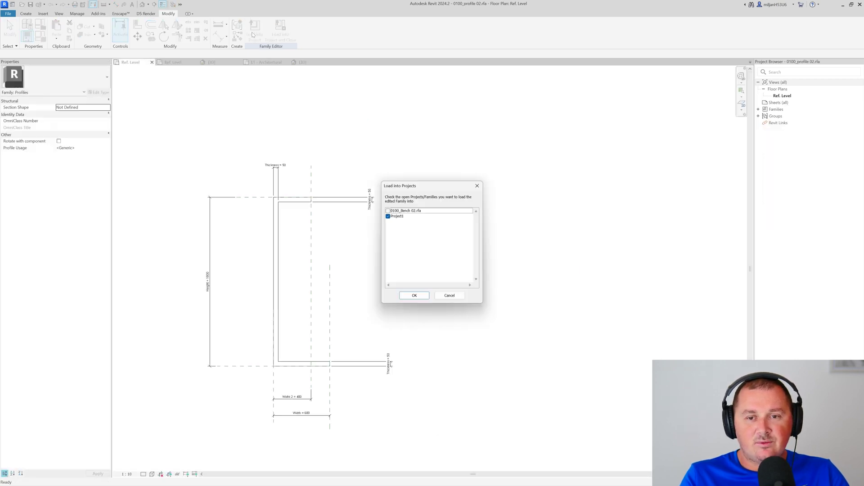
{"action": "left_click", "coordinate": [388, 211]}
{"action": "left_click", "coordinate": [388, 216]}
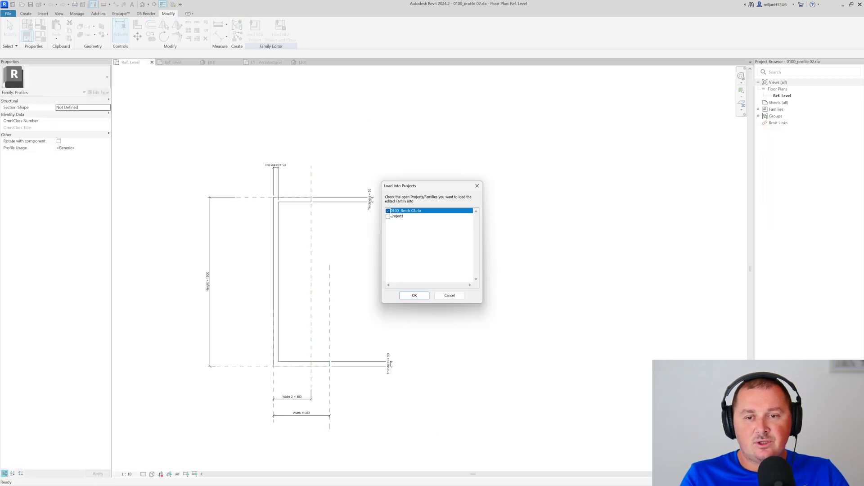
{"action": "left_click", "coordinate": [415, 297]}
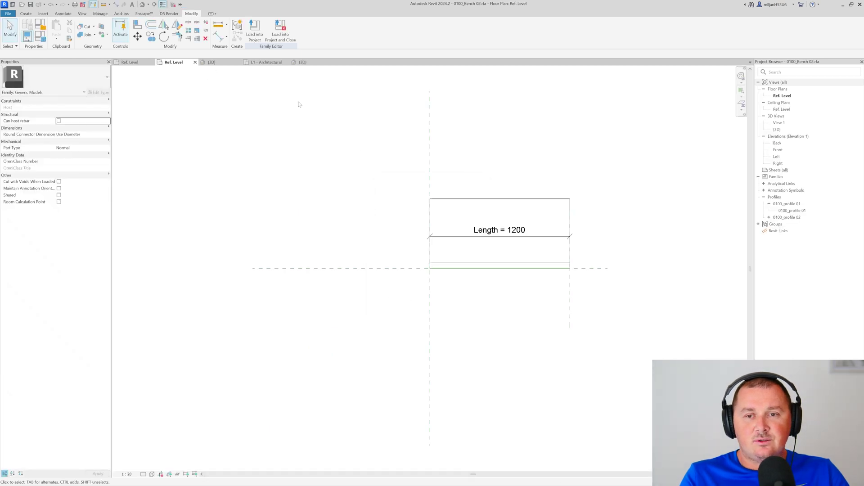
Edit the bench's sweep in the 3D view and change its profile to 0100_profile 02
{"action": "left_click", "coordinate": [212, 62]}
{"action": "left_click", "coordinate": [315, 216]}
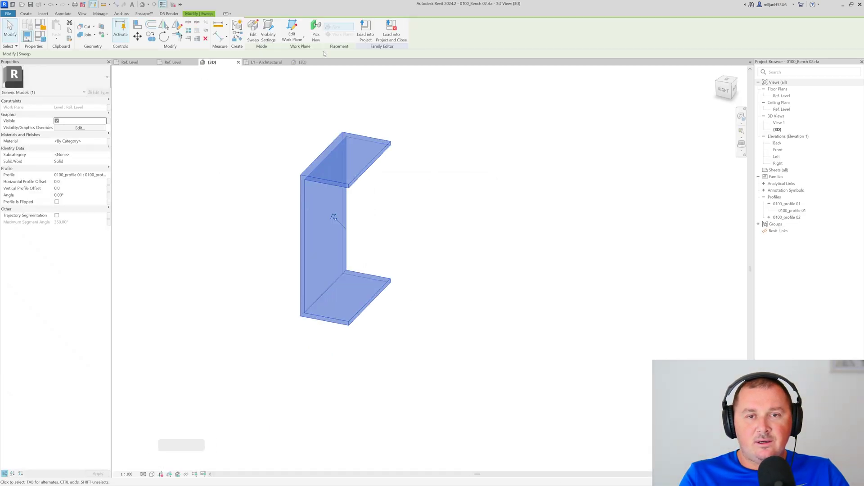
{"action": "left_click", "coordinate": [253, 32]}
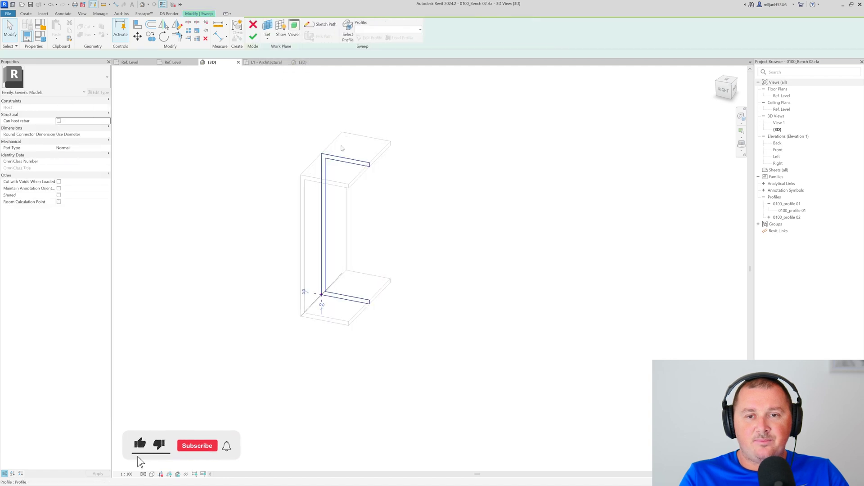
{"action": "left_click", "coordinate": [342, 149]}
{"action": "left_click", "coordinate": [388, 29]}
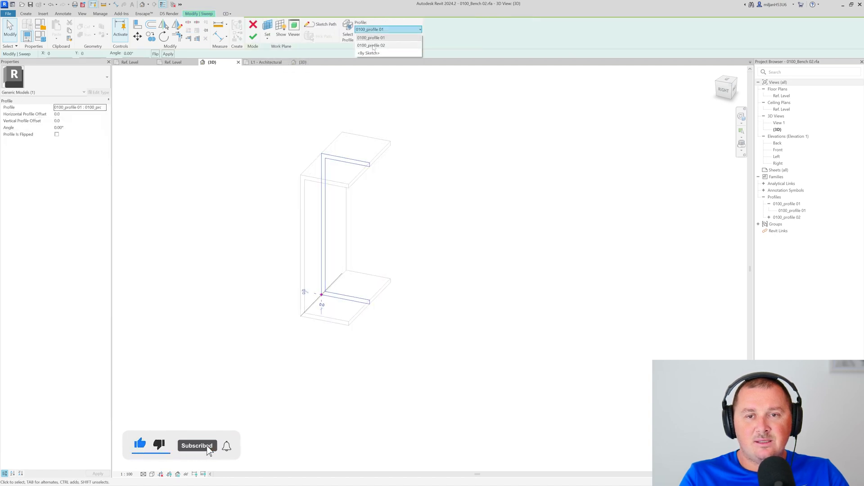
{"action": "left_click", "coordinate": [373, 46]}
Associate the 0100_profile 02 type's Height, Thickness and Width with the bench family parameters H, T and W
{"action": "left_click", "coordinate": [447, 115]}
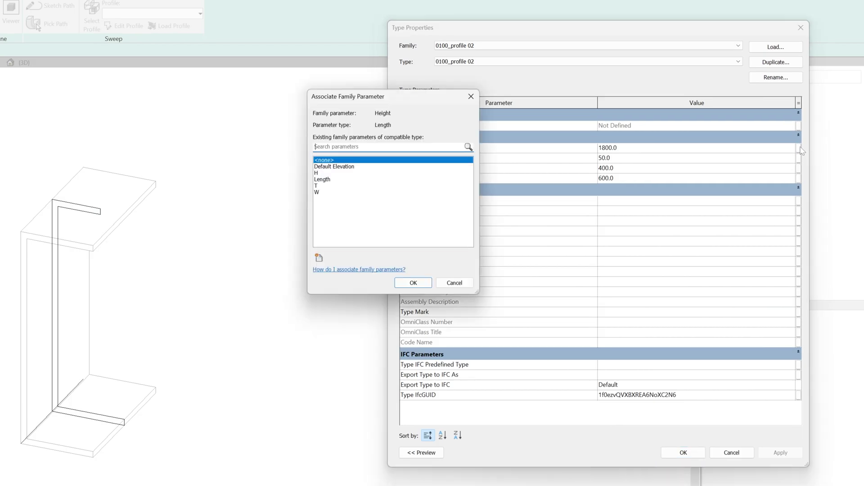
{"action": "left_click", "coordinate": [319, 173]}
{"action": "left_click", "coordinate": [413, 283]}
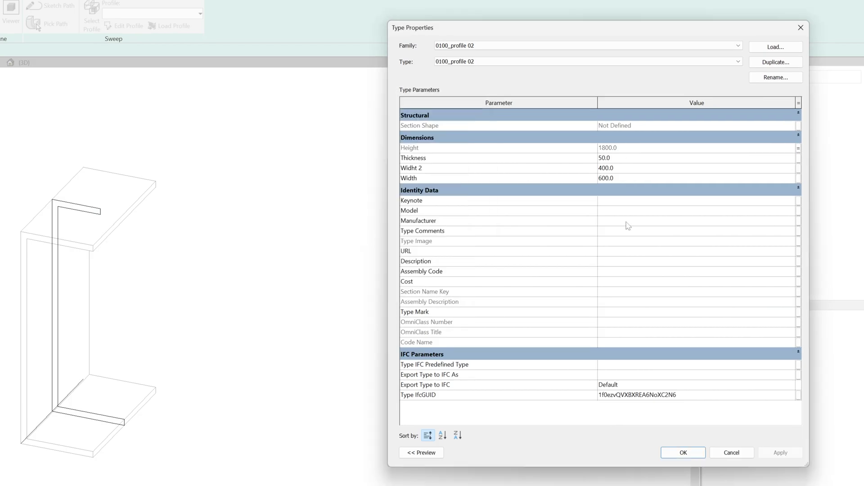
{"action": "left_click", "coordinate": [799, 159]}
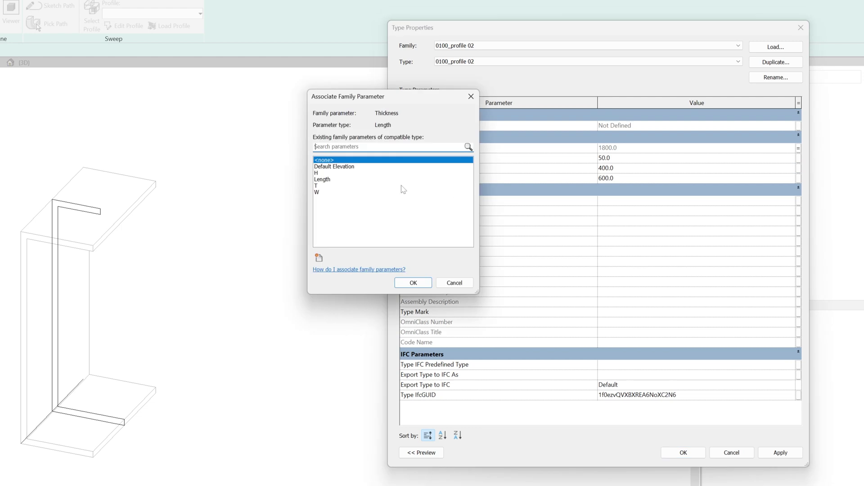
{"action": "left_click", "coordinate": [320, 185]}
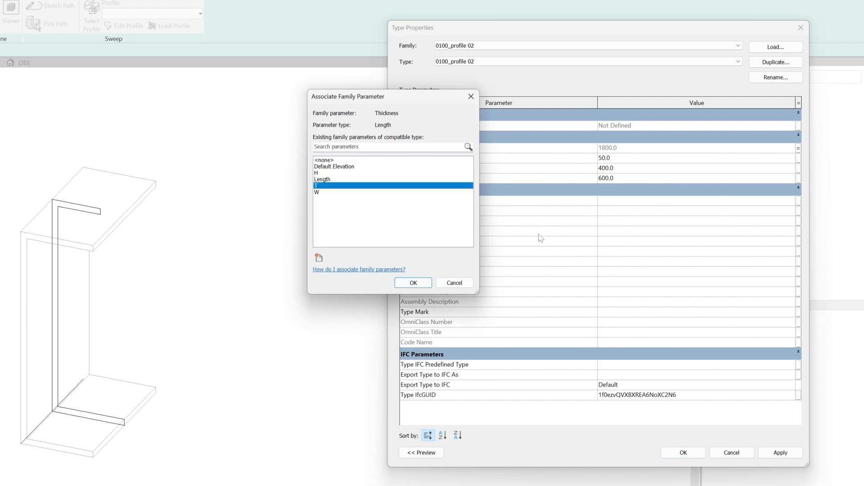
{"action": "left_click", "coordinate": [413, 284]}
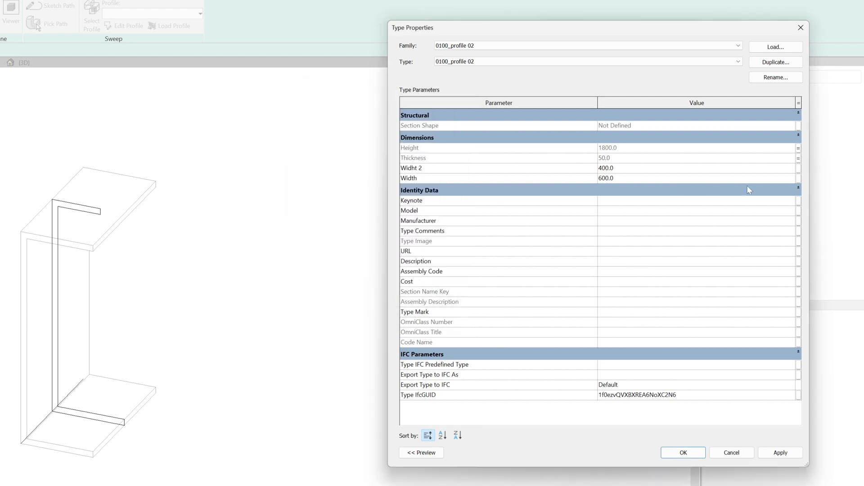
{"action": "left_click", "coordinate": [799, 178]}
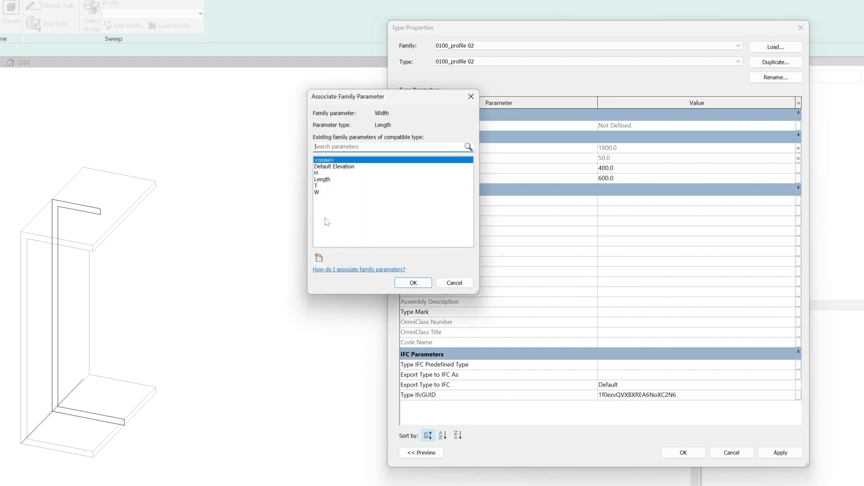
{"action": "left_click", "coordinate": [318, 189]}
{"action": "left_click", "coordinate": [416, 283]}
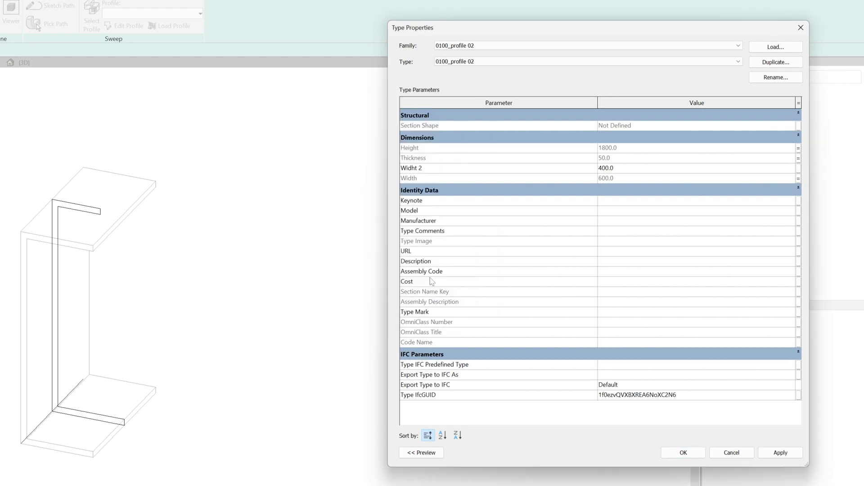
Associate the profile's Widht 2 with a new family type parameter named W2 and finish the sweep edit
{"action": "left_click", "coordinate": [799, 168]}
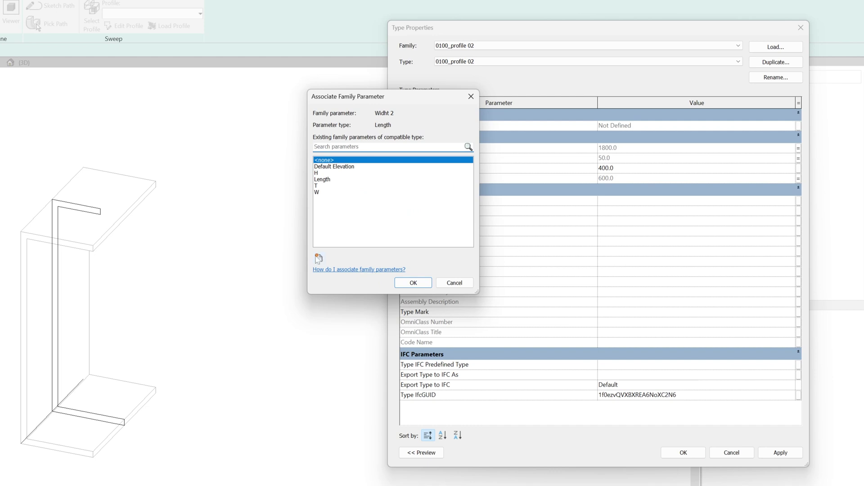
{"action": "left_click", "coordinate": [319, 258]}
{"action": "type", "text": "W2"}
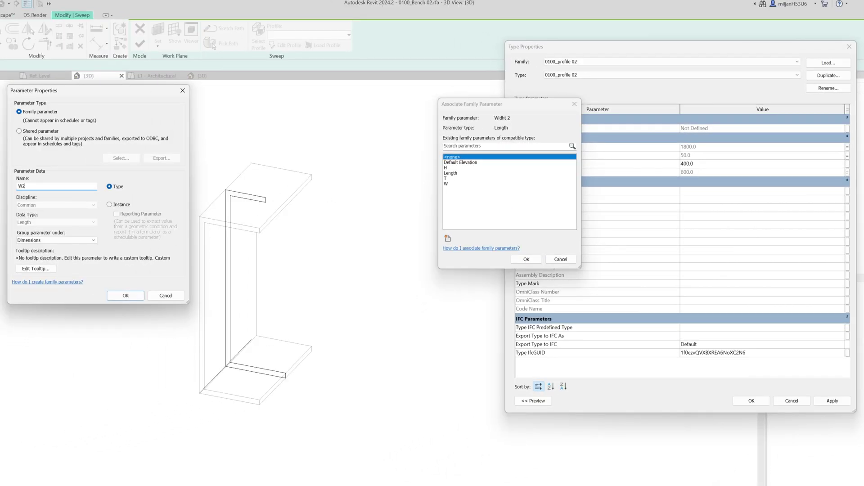
{"action": "left_click", "coordinate": [126, 296]}
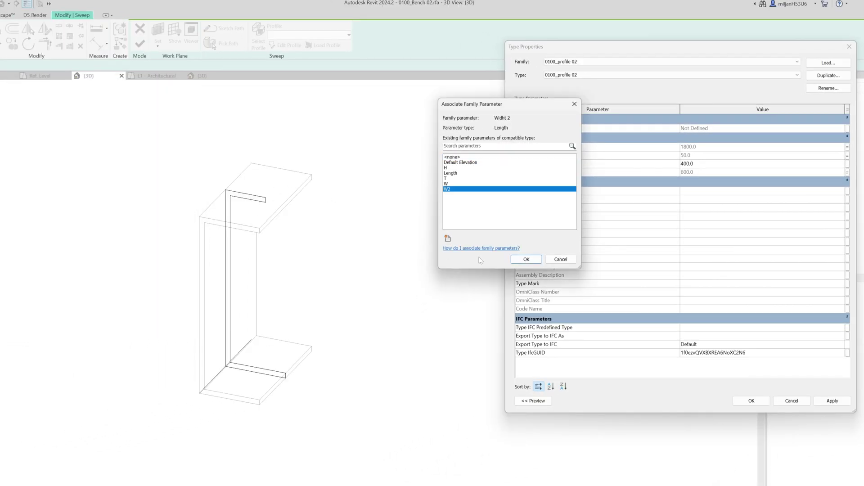
{"action": "left_click", "coordinate": [526, 259]}
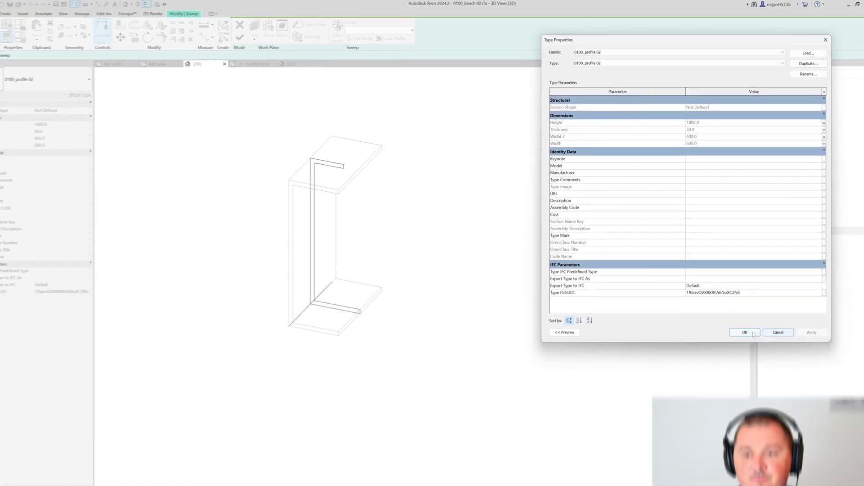
{"action": "left_click", "coordinate": [750, 366]}
{"action": "left_click", "coordinate": [253, 37]}
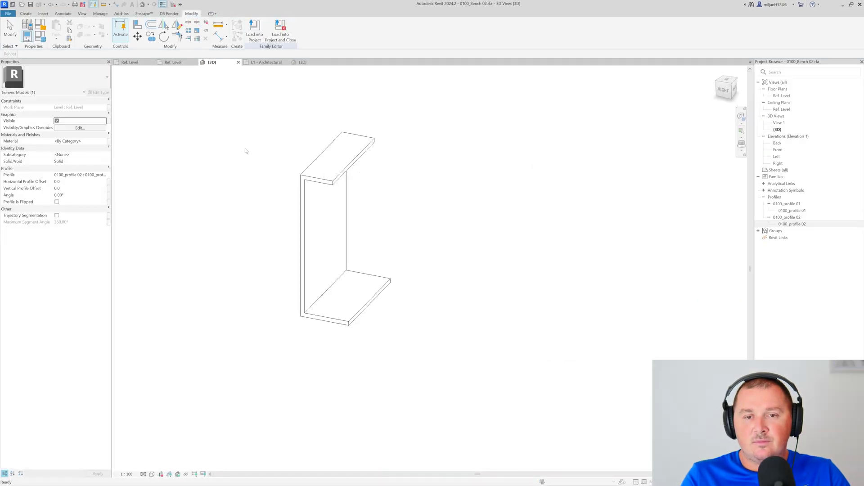
Load the 0100_Bench 02 family into Project1 only, without placing an instance
{"action": "left_click", "coordinate": [255, 32]}
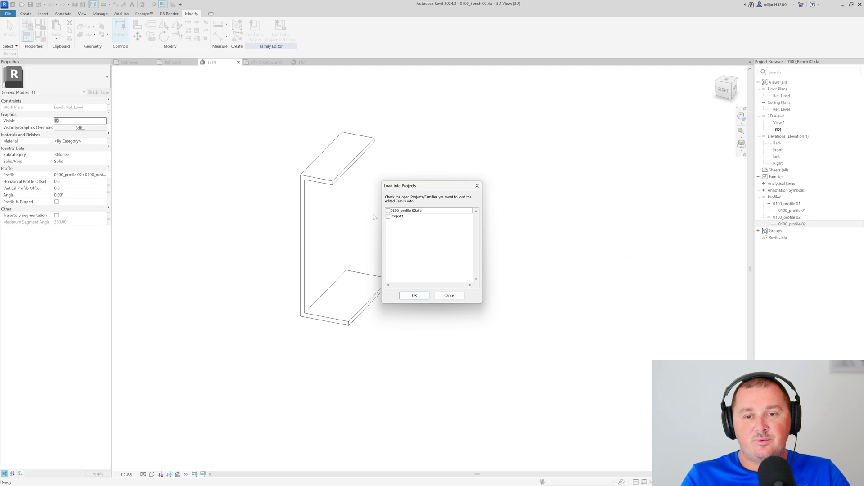
{"action": "left_click", "coordinate": [388, 216]}
{"action": "left_click", "coordinate": [414, 296]}
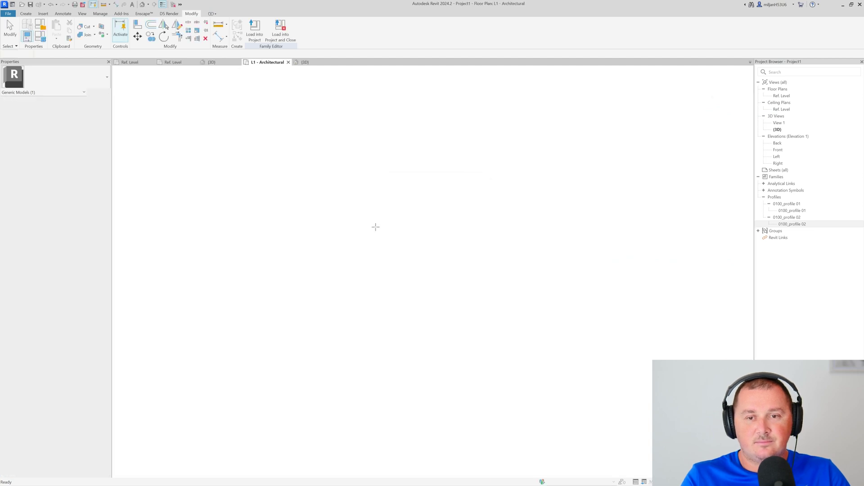
{"action": "key", "text": "Escape"}
In the project's 3D view, change the placed wall bench's type to 0100_Bench 02
{"action": "left_click", "coordinate": [305, 62]}
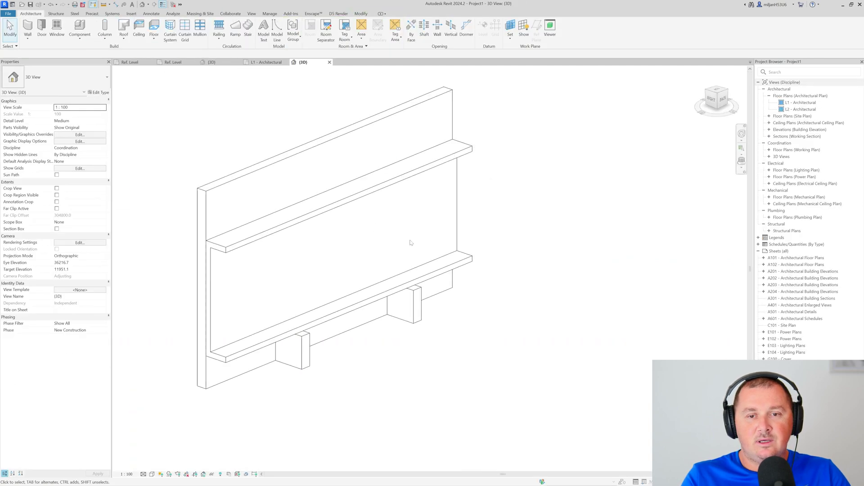
{"action": "middle_click_drag", "start_coordinate": [411, 244], "coordinate": [230, 228], "text": "shift"}
{"action": "left_click", "coordinate": [224, 226]}
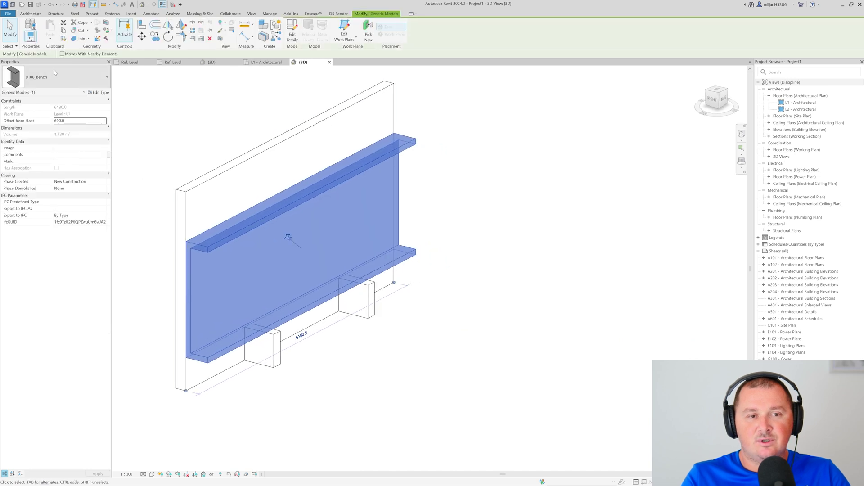
{"action": "left_click", "coordinate": [62, 79]}
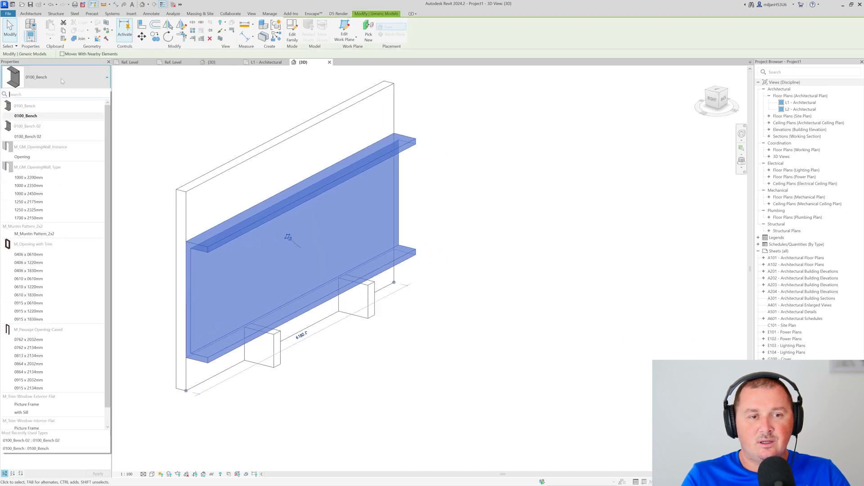
{"action": "left_click", "coordinate": [33, 138]}
{"action": "middle_click_drag", "start_coordinate": [125, 273], "coordinate": [199, 238]}
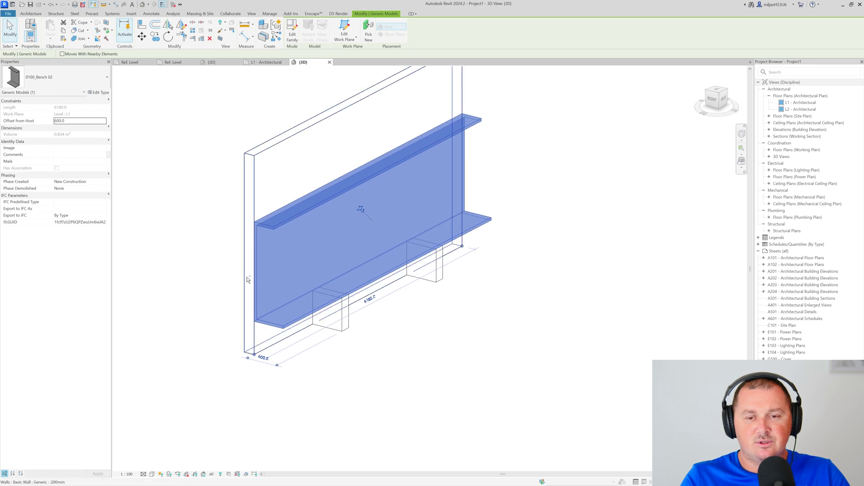
Set the 0100_Bench 02 type's H to 2100, T to 60, W to 650 and W2 to 450, and apply the values
{"action": "left_click", "coordinate": [98, 92]}
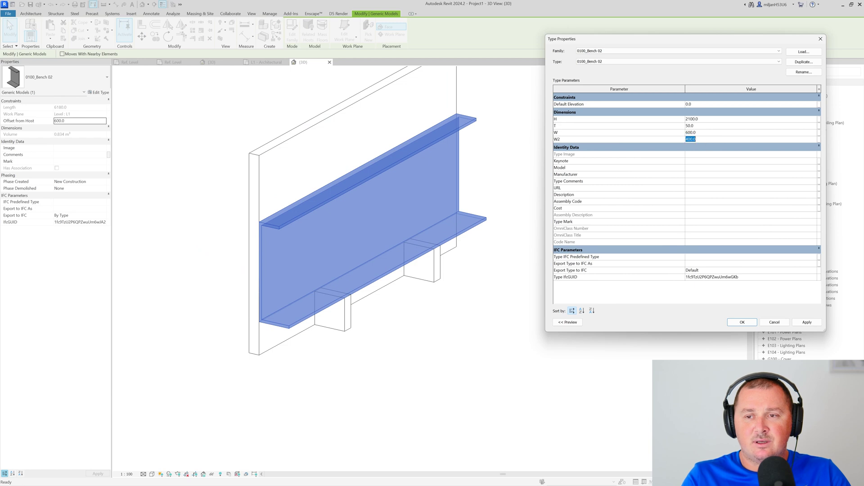
{"action": "left_click", "coordinate": [702, 133]}
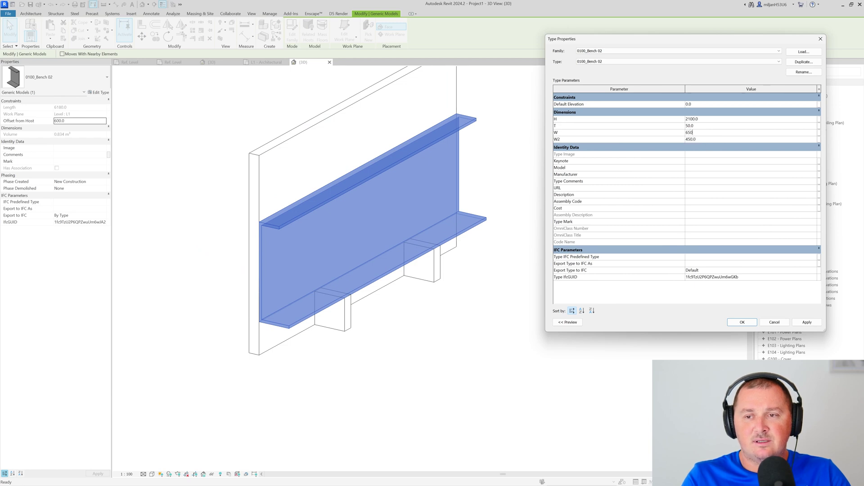
{"action": "type", "text": "60"}
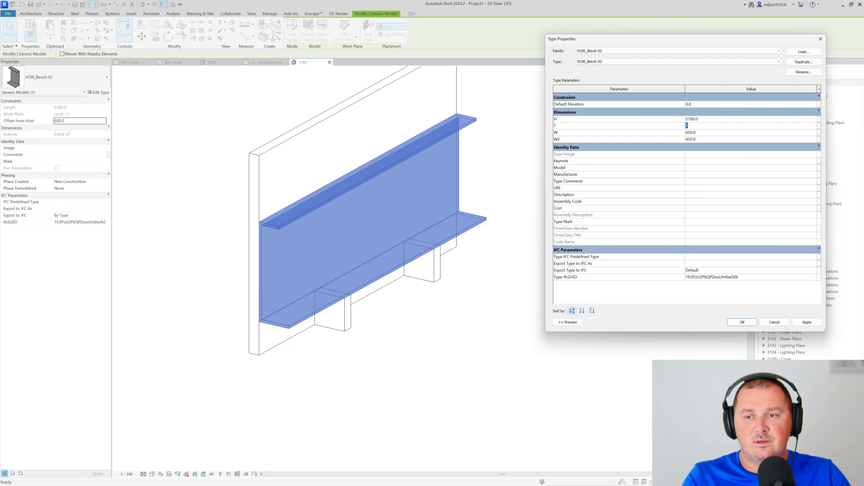
{"action": "left_click", "coordinate": [807, 322]}
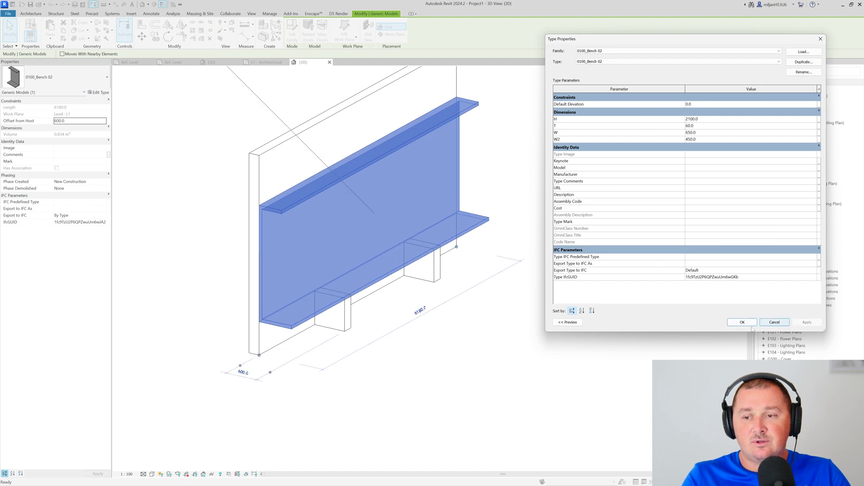